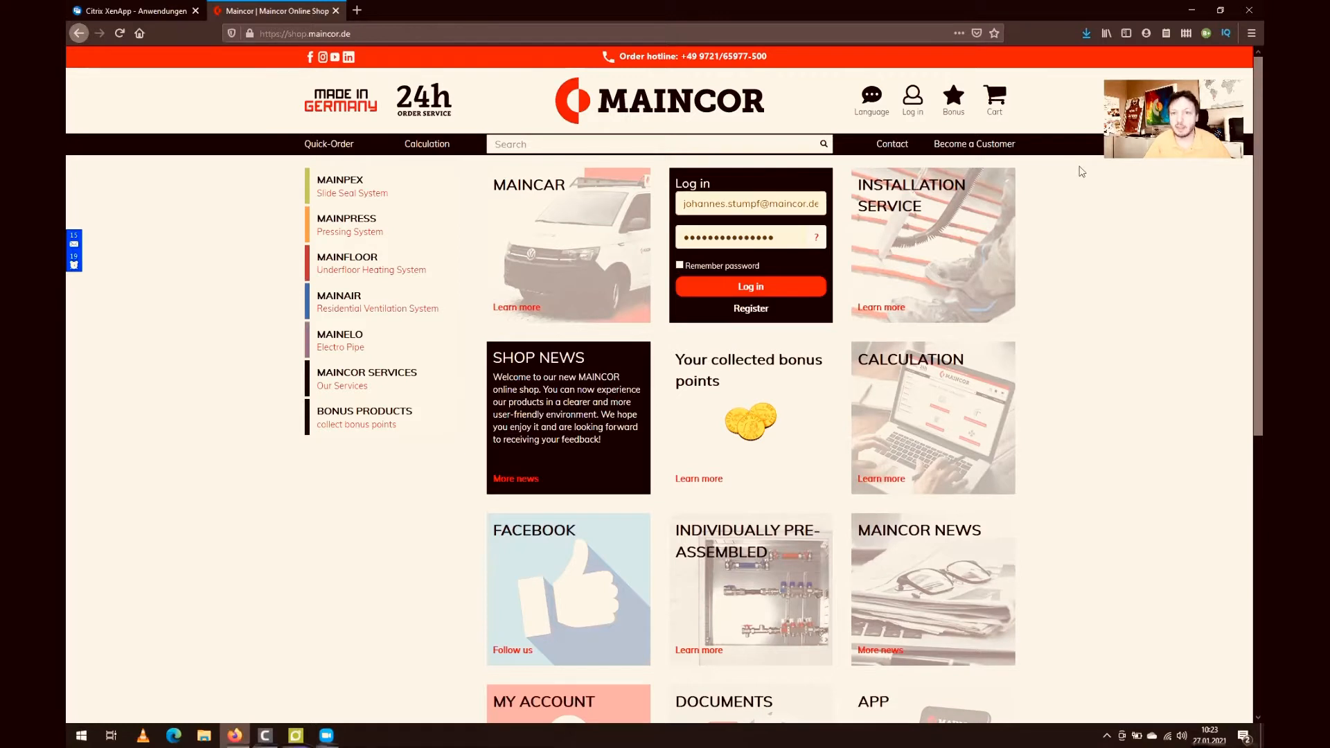
Open the new account registration form and review its required fields.
click(744, 316)
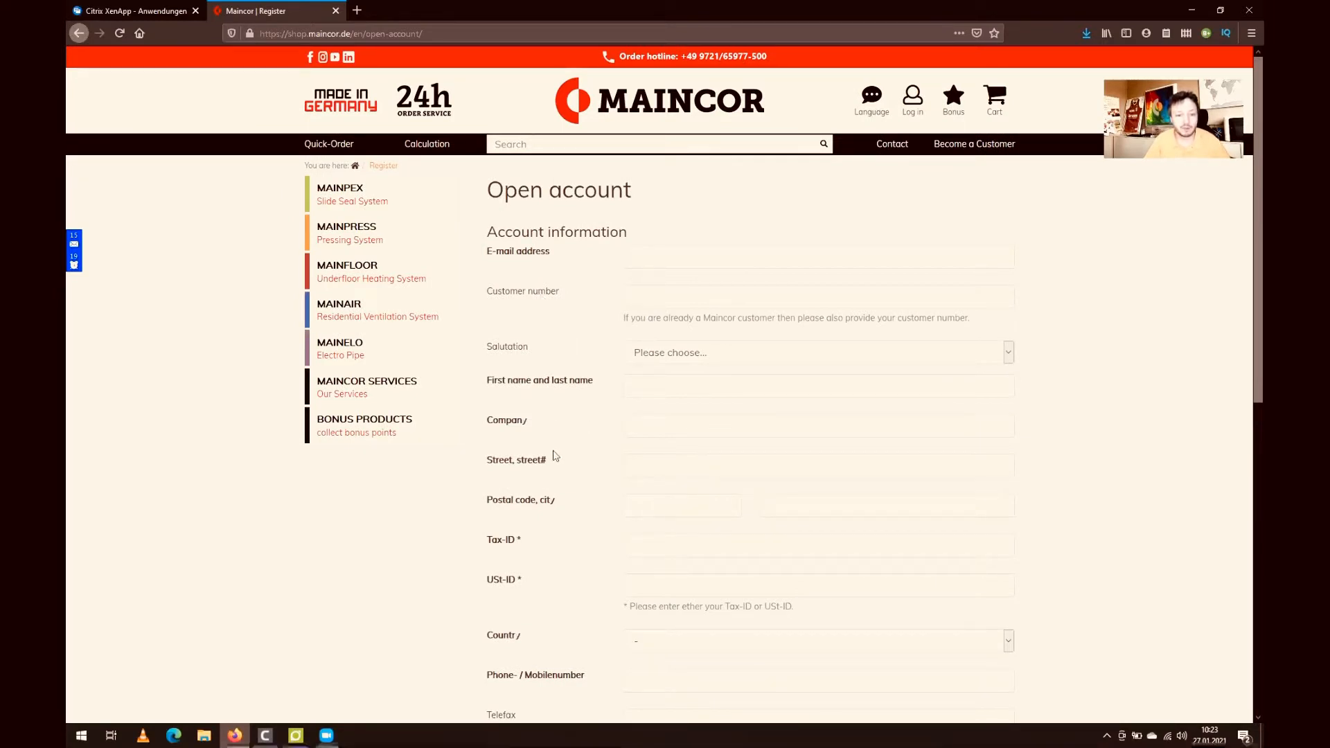
scroll(561, 630, down, 3)
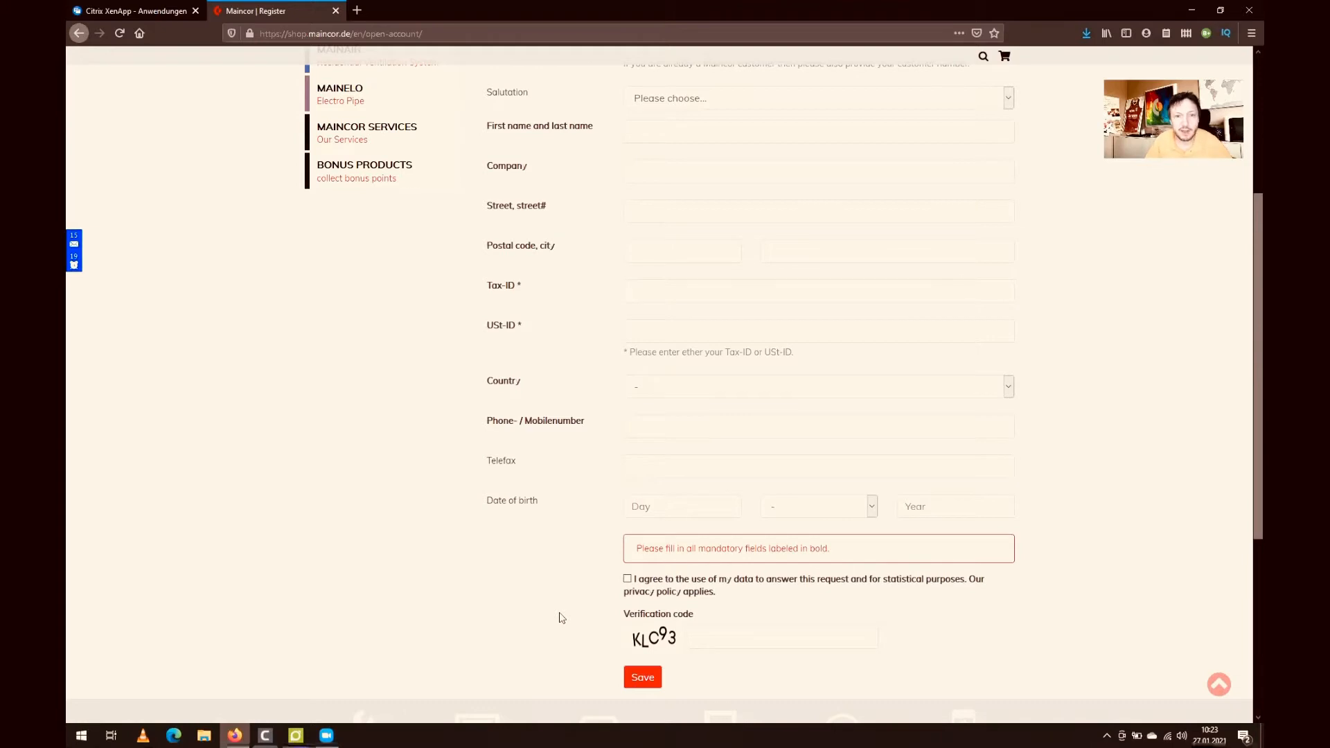
scroll(561, 617, up, 3)
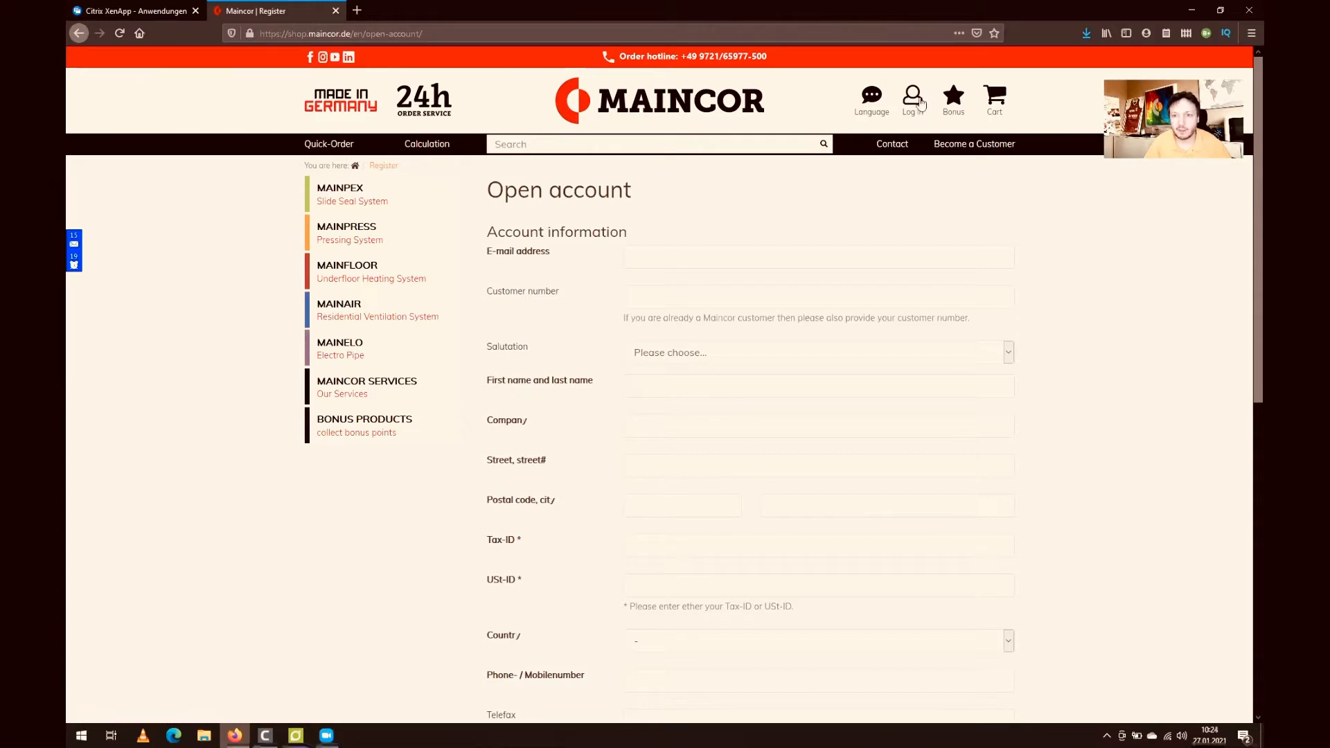
Log in to the shop with the prefilled credentials through the Calculation page and start an underfloor heating calculation.
click(429, 145)
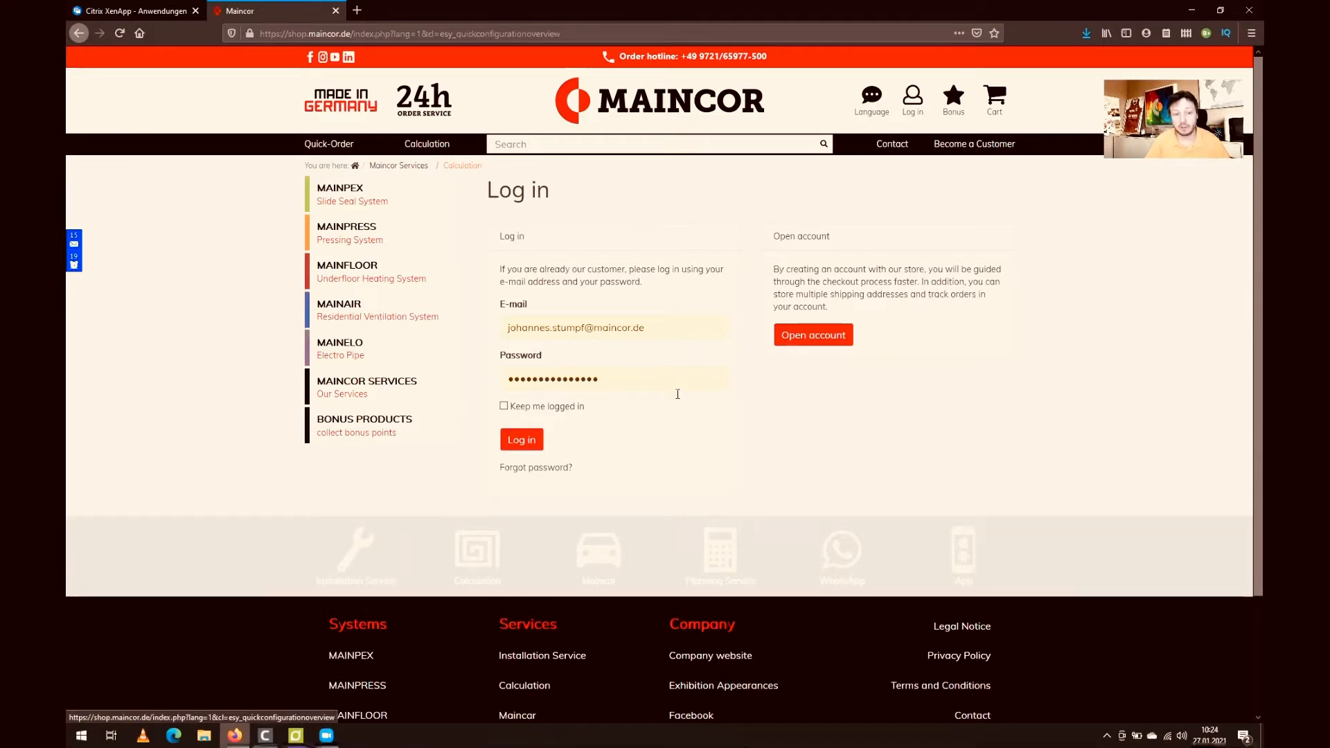
click(525, 441)
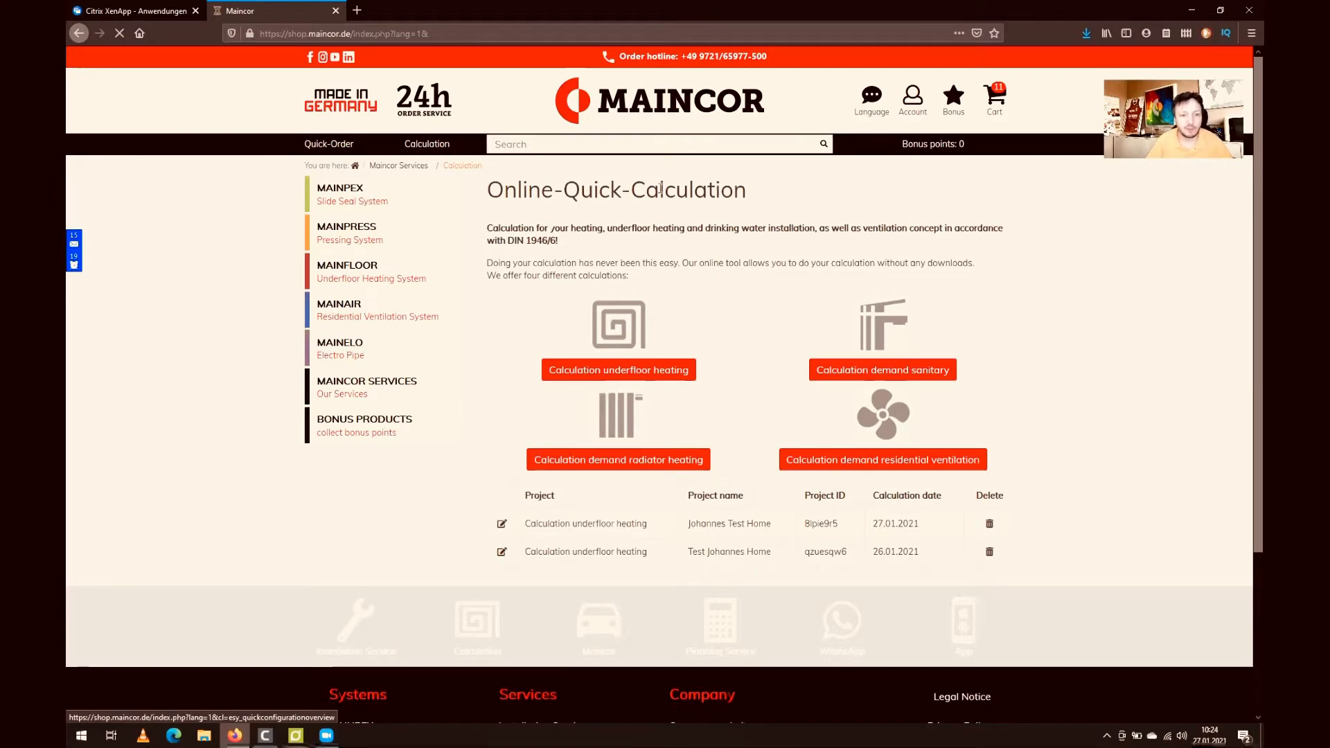
click(417, 151)
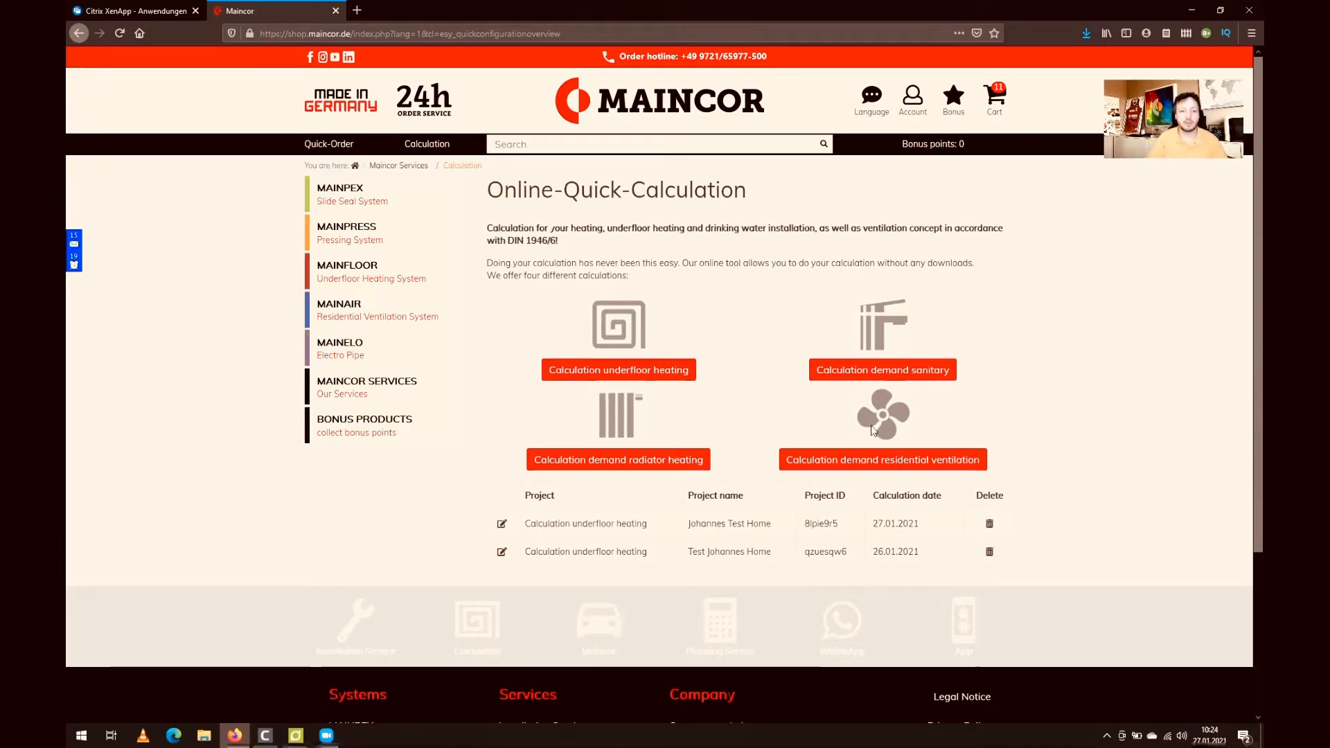
click(682, 372)
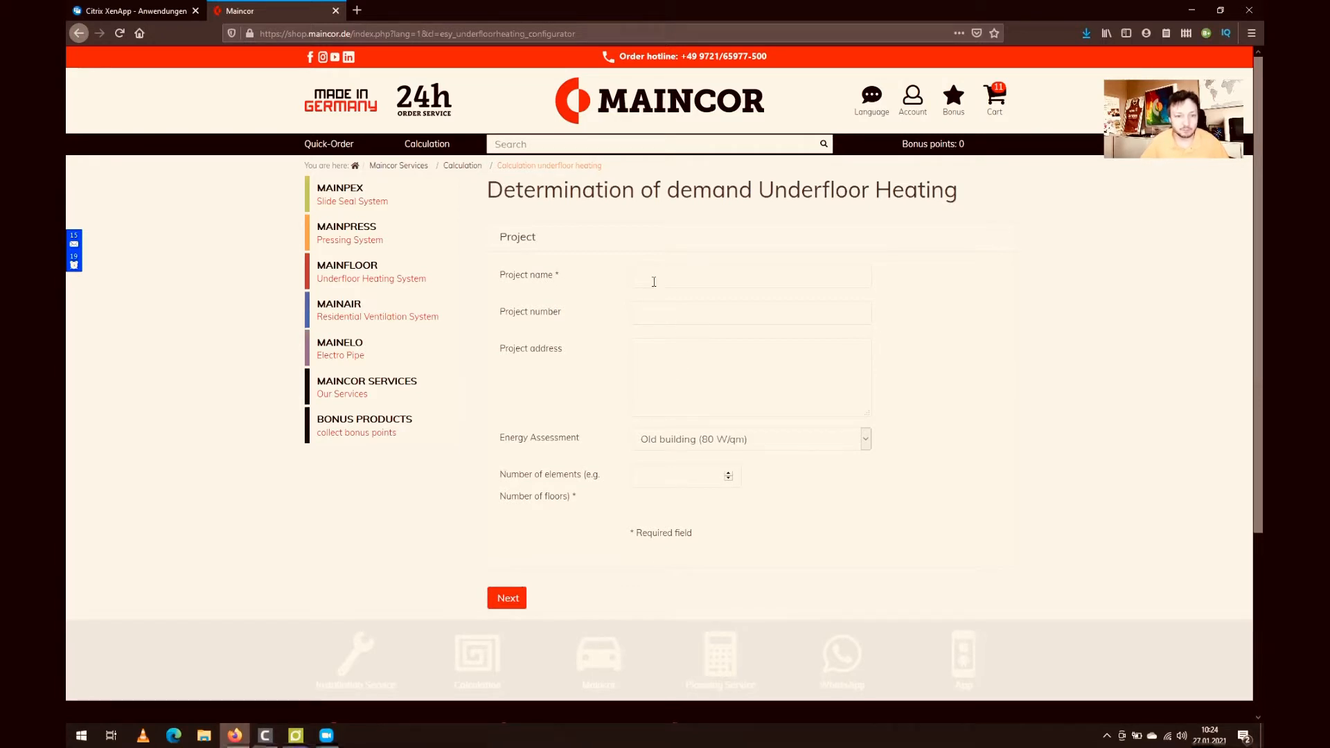
Enter a project name made of the owner's first name and "Test Installation", and set the project number to 549.
text(Joes)
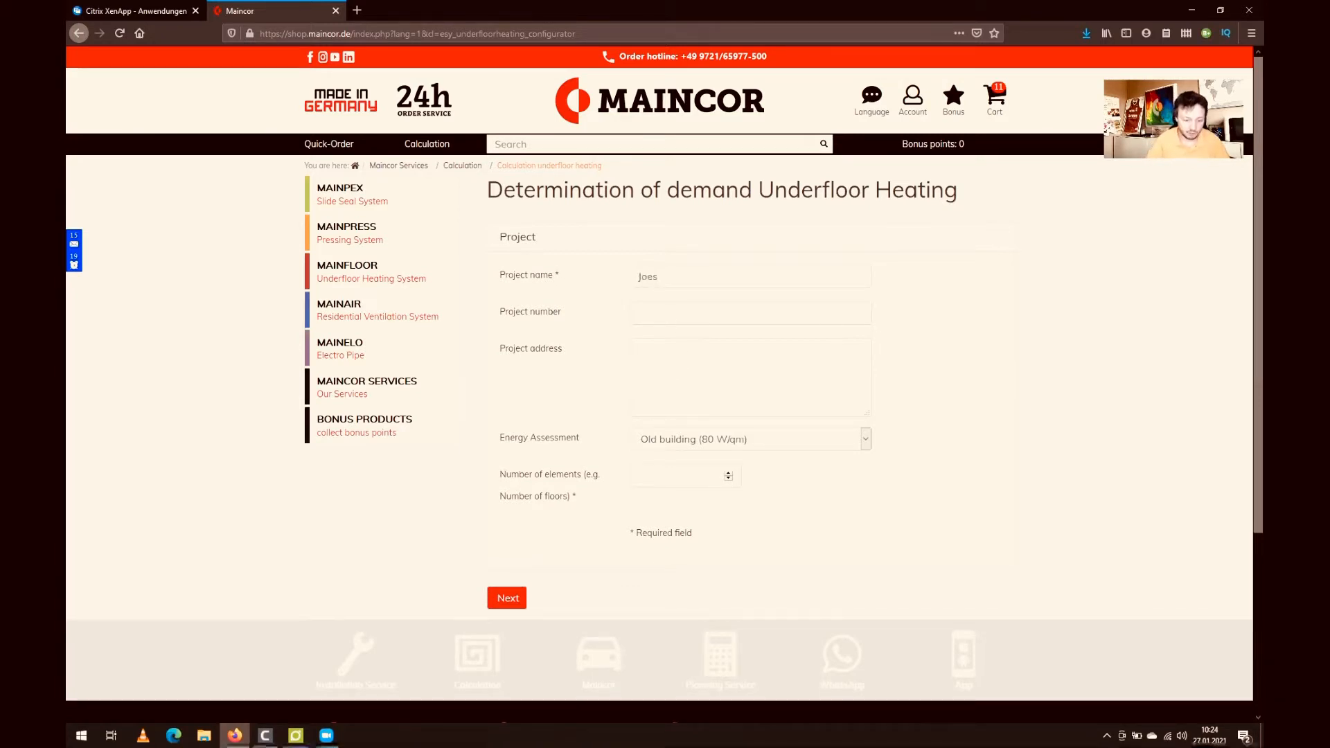
text( Test In)
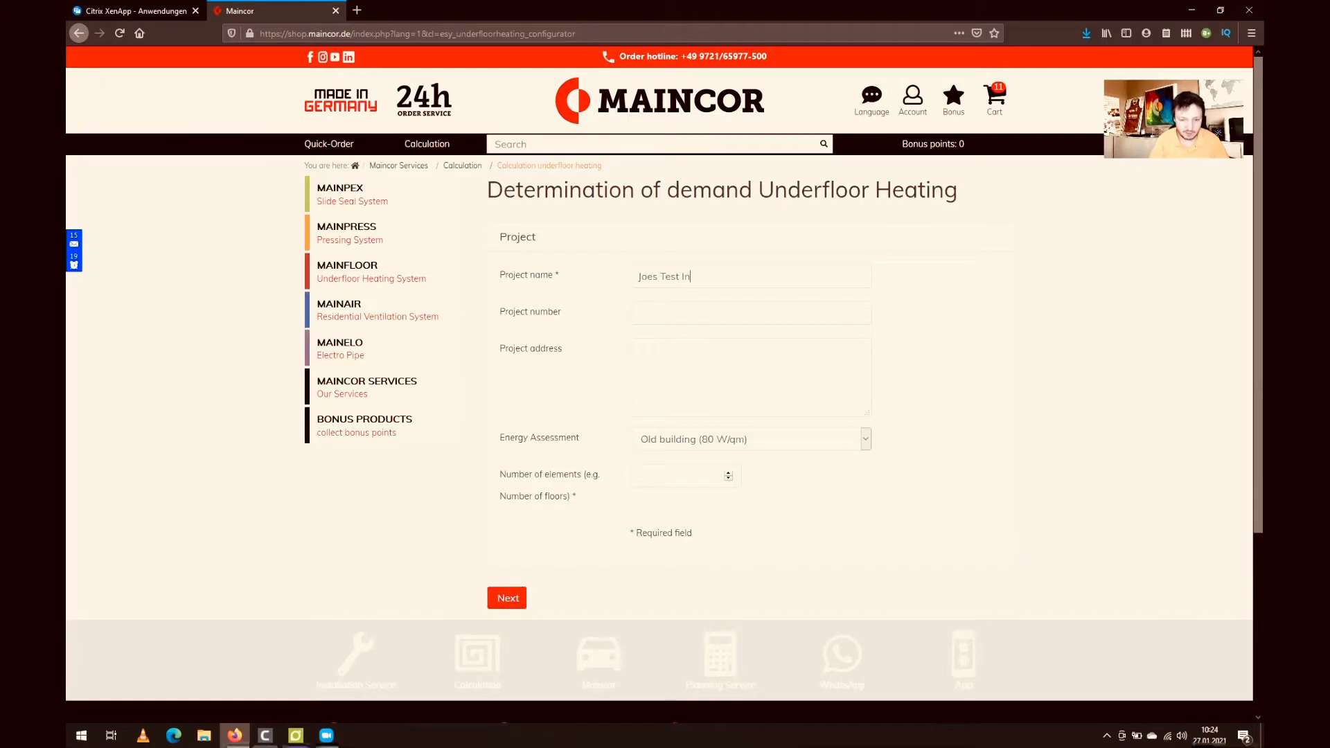
text(stallation)
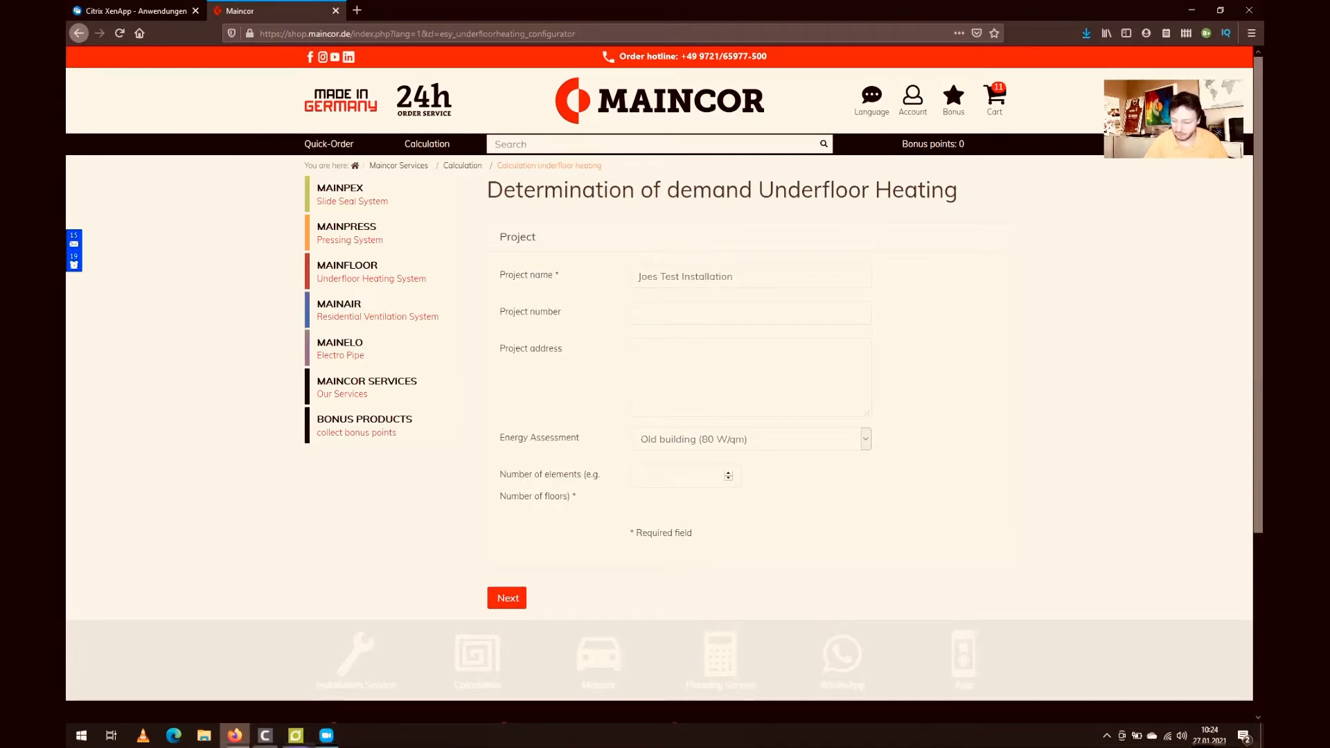
text(549)
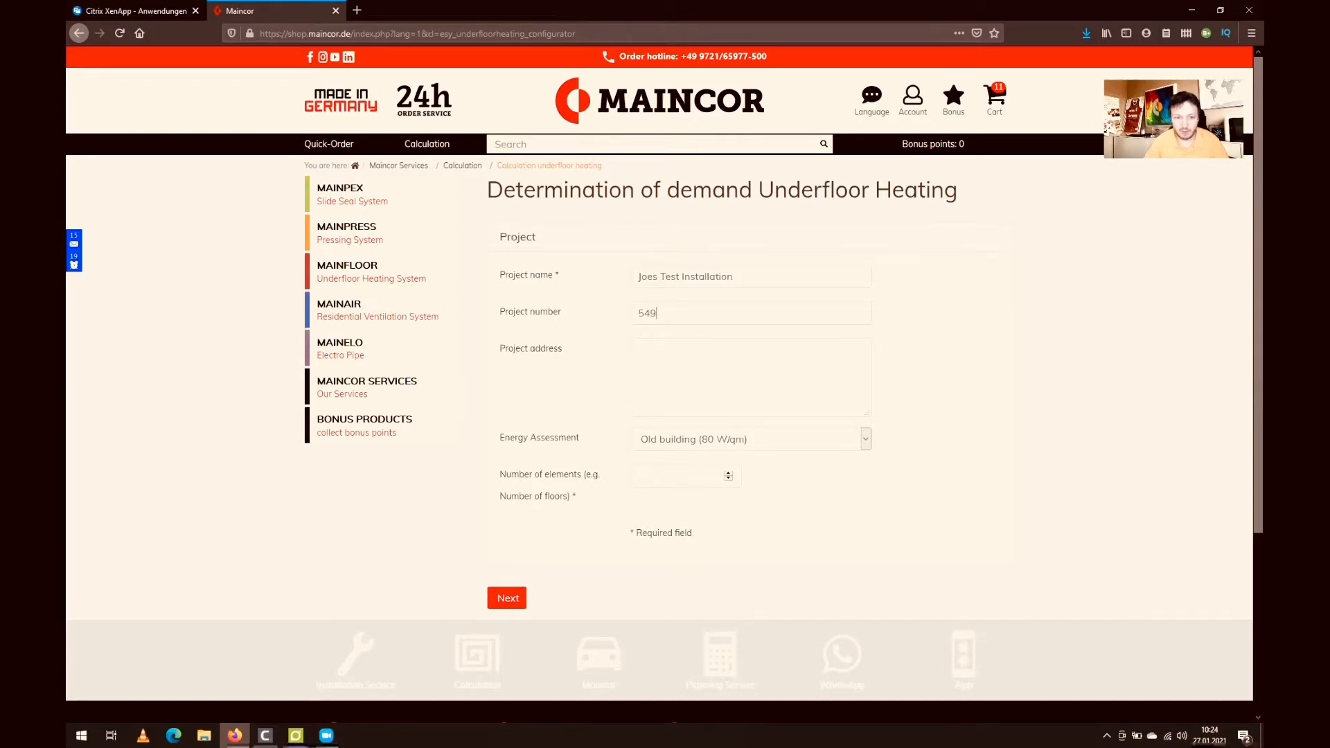
Fill in the project address with the company Maincor Rohrsysteme GmbH & Co. KG and its street, postal code and city.
key(Tab)
text(Mainc)
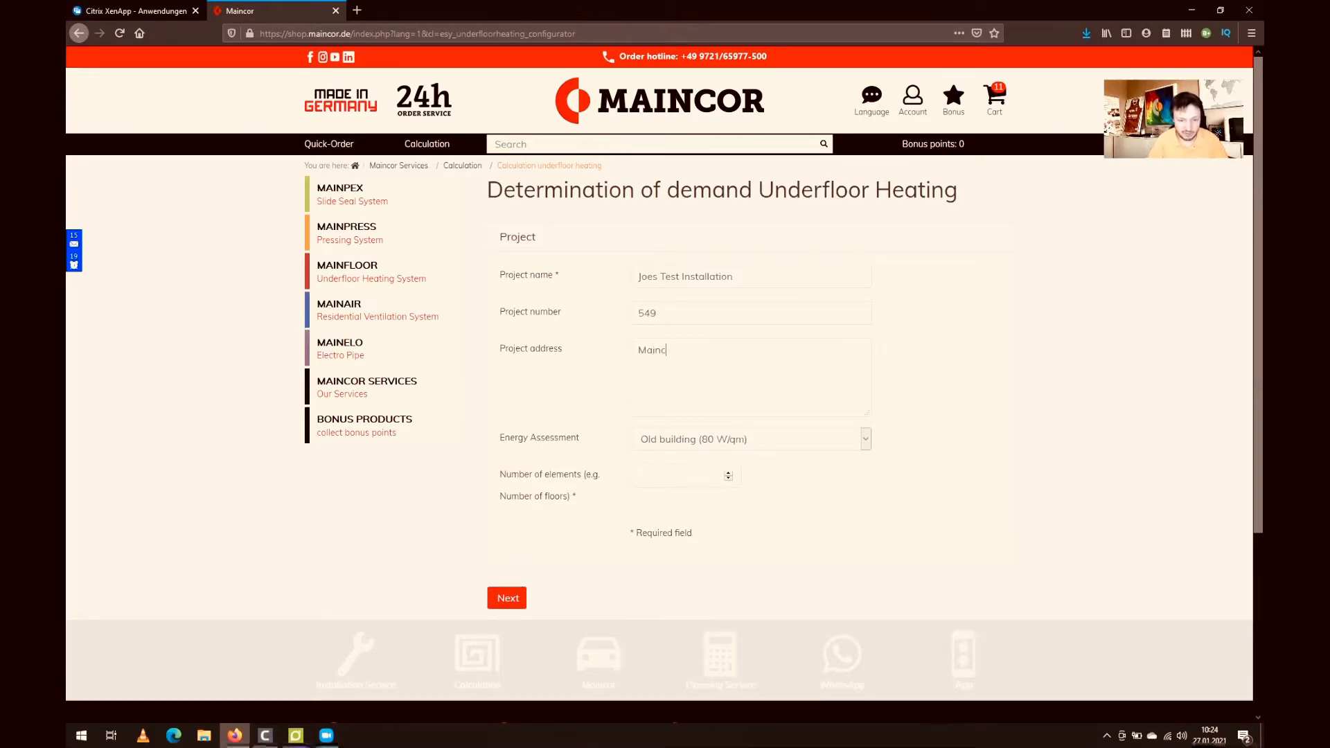
text(or Roh)
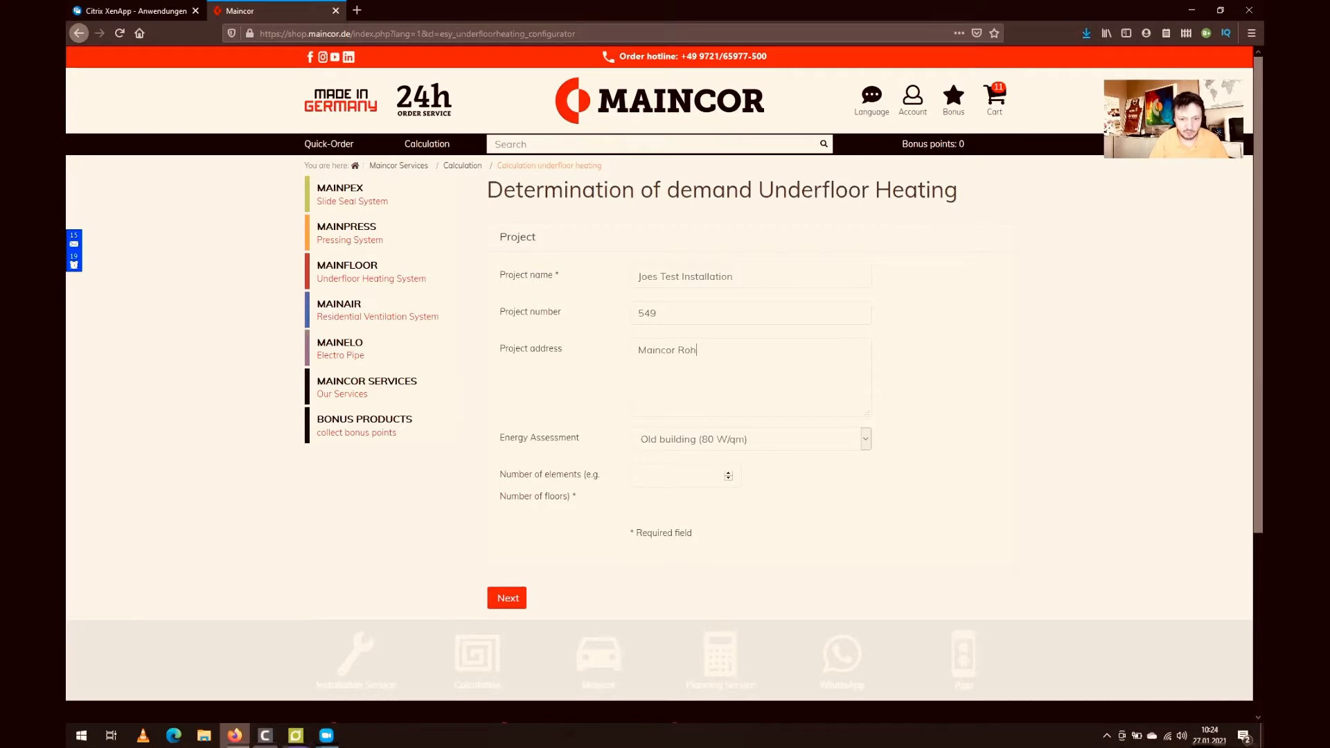
text(rsysteme )
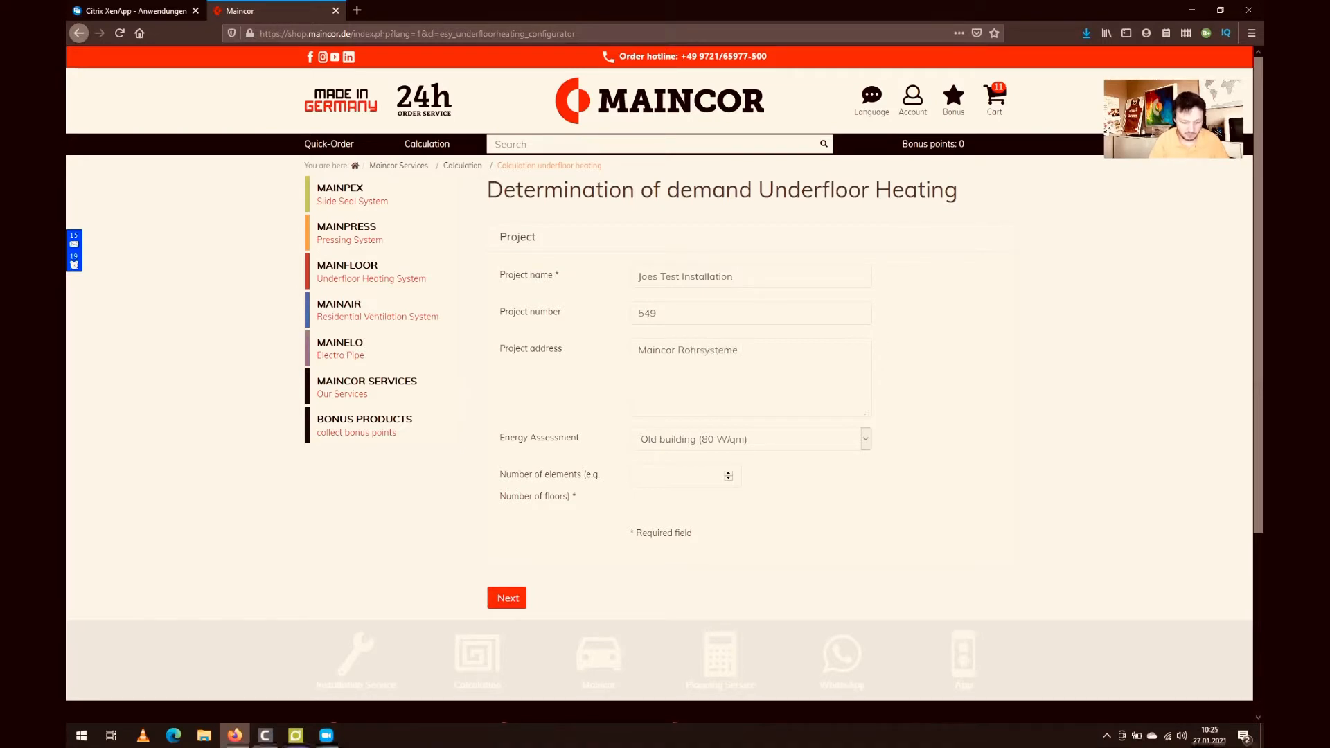
text(GmbH & Co. KG )
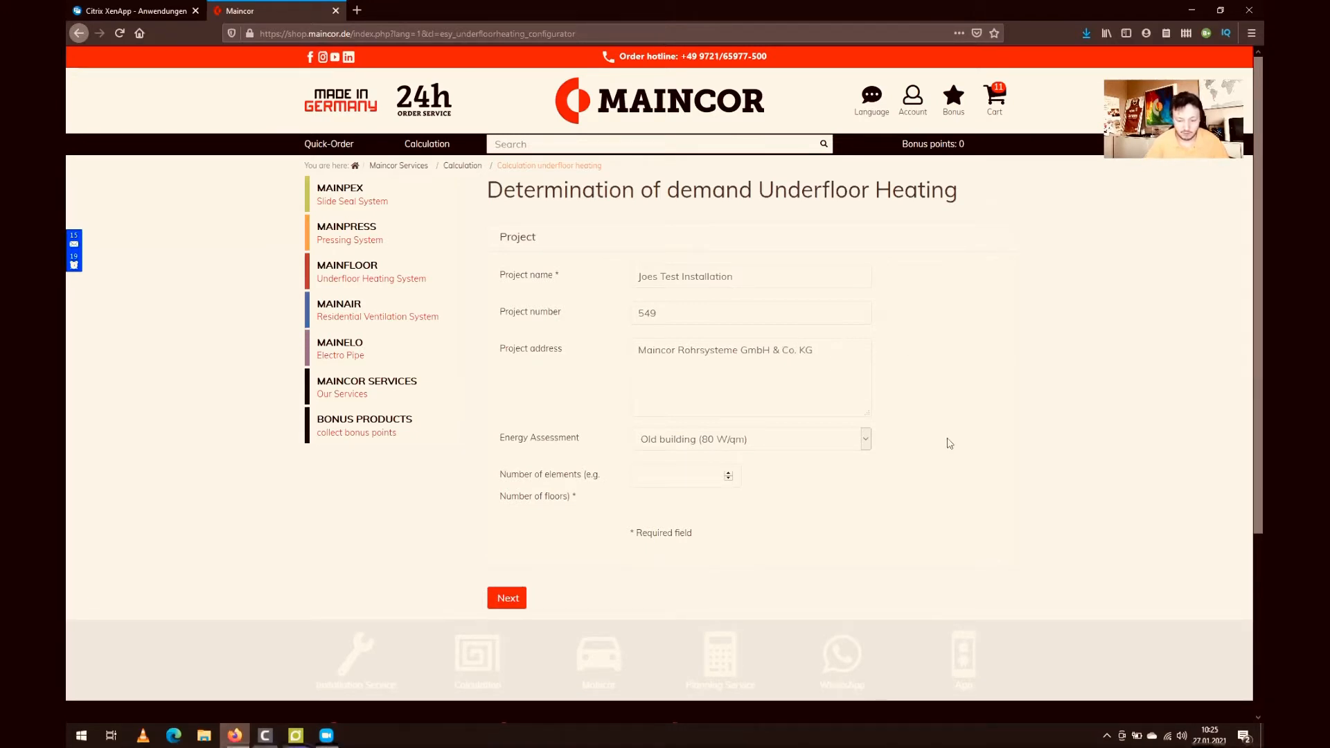
text(Silberstei)
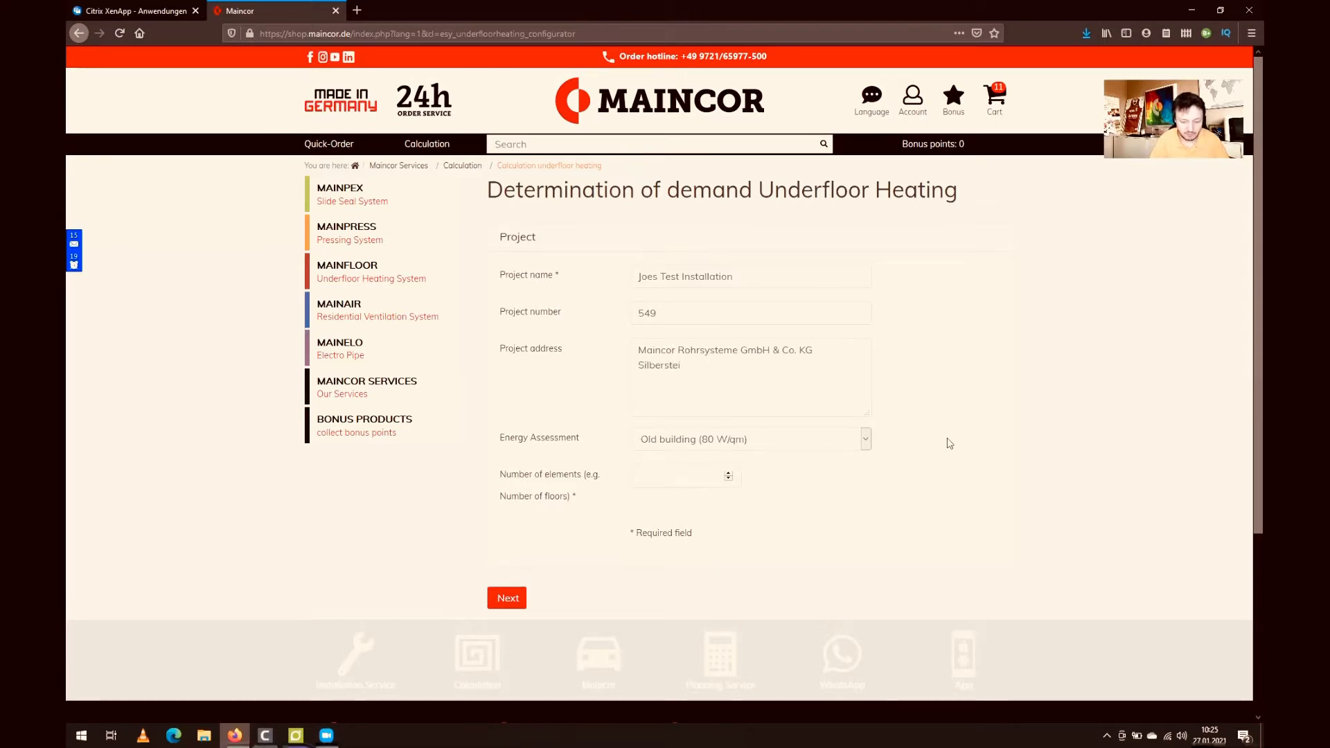
text(nstrasse 14)
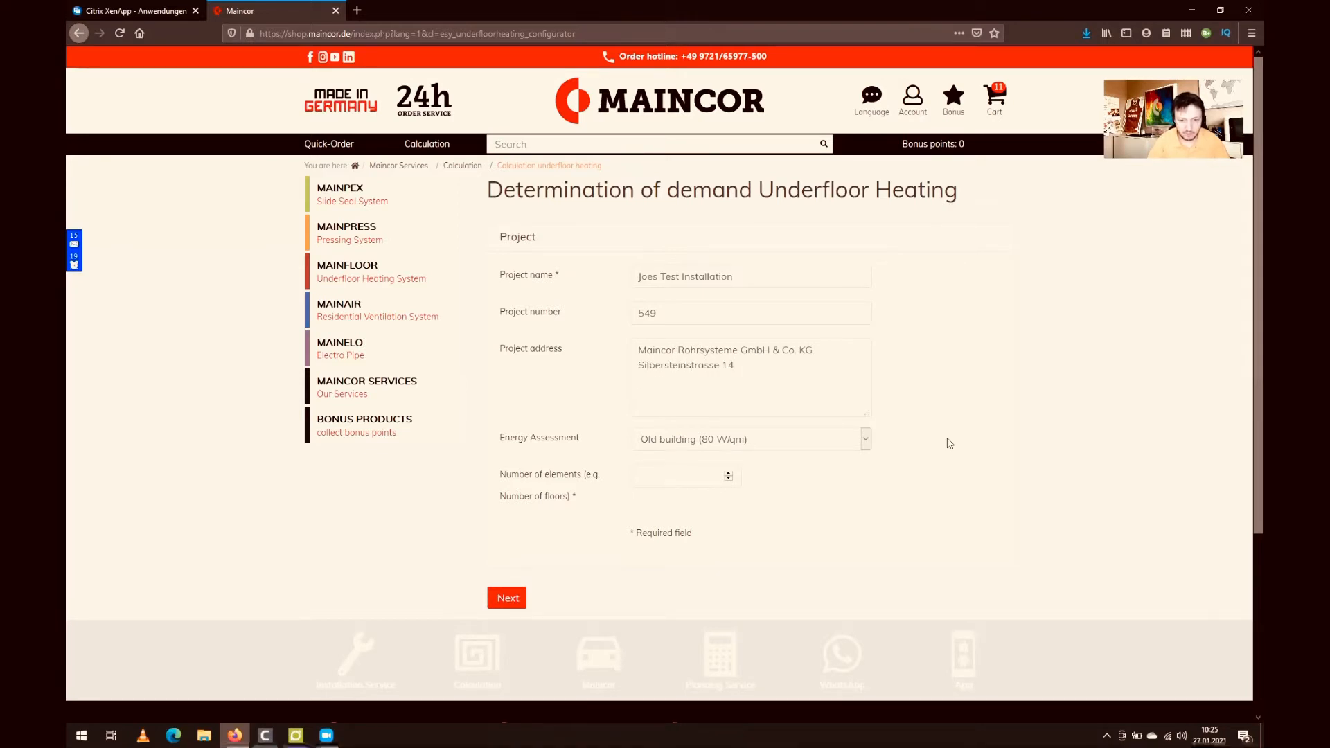
text( 97424 )
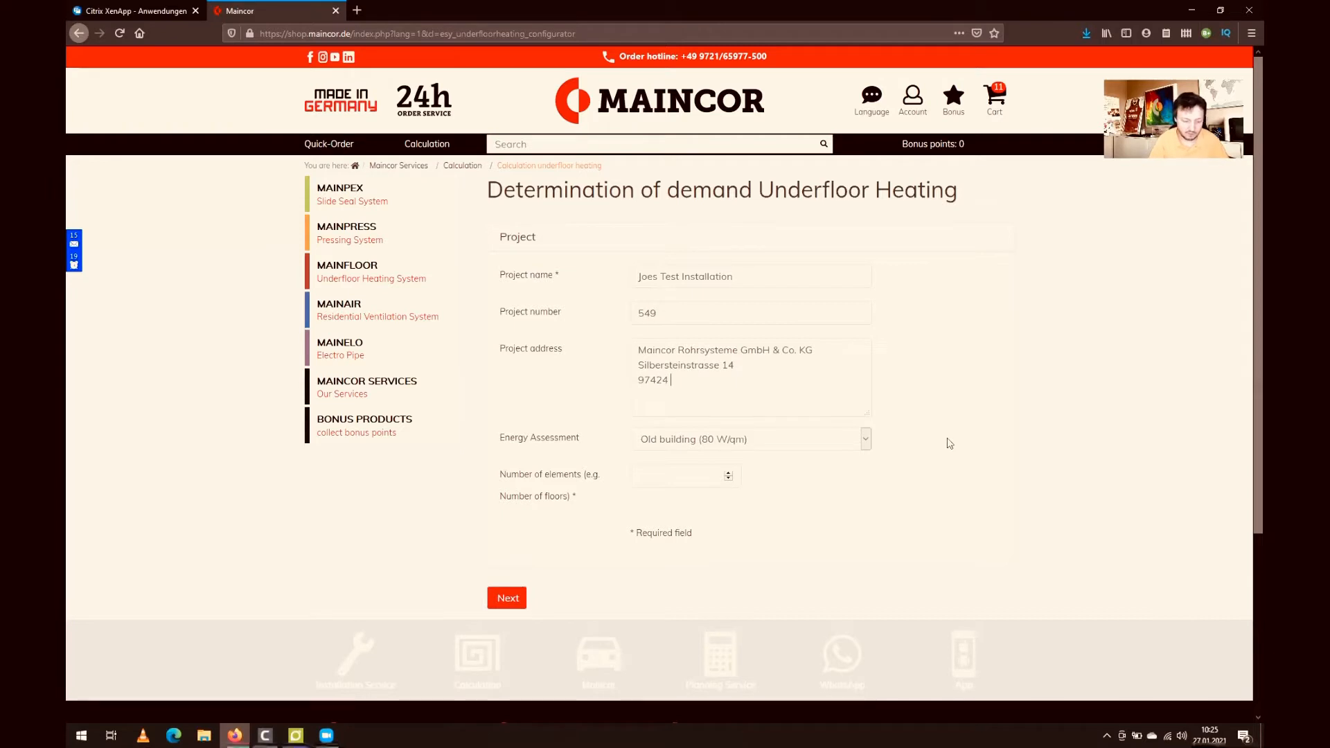
text(Schweinfurt)
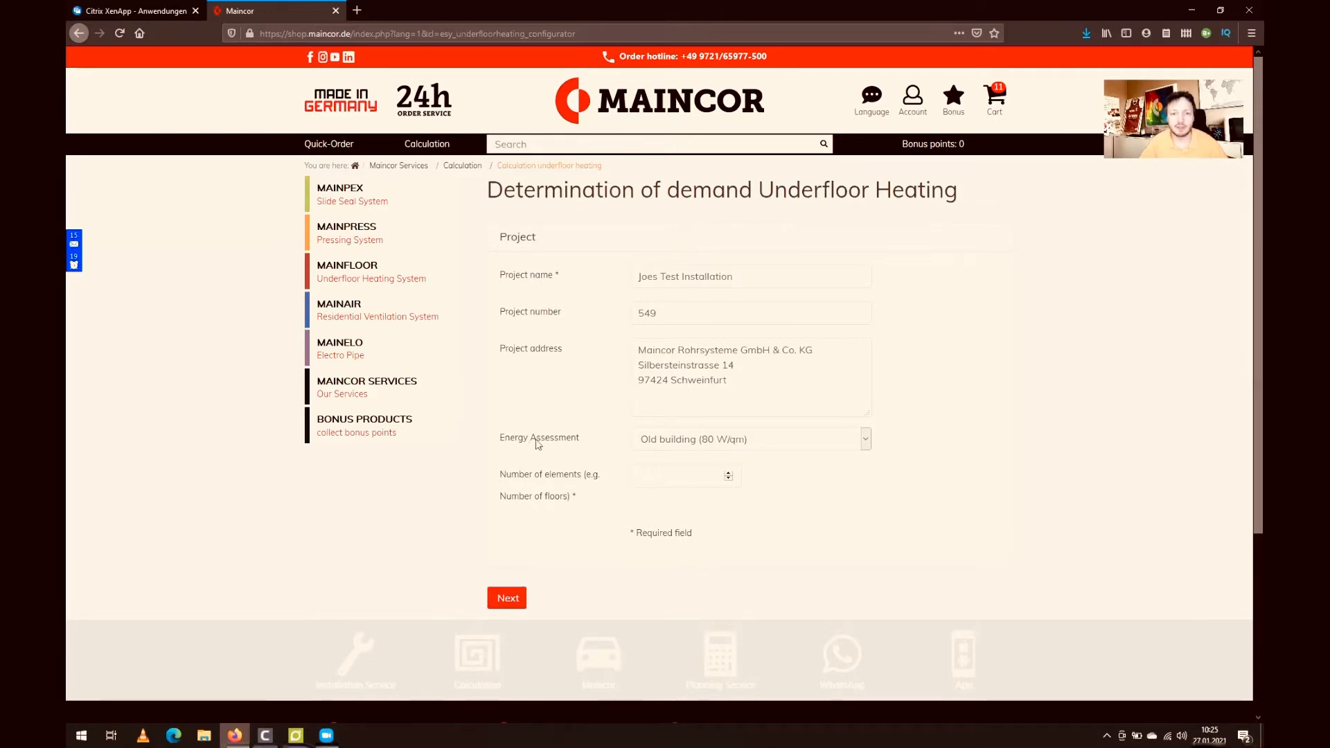
Set the energy assessment to Energy efficient building (50 W/qm) and the number of elements to 1, and continue to the elements section.
click(800, 448)
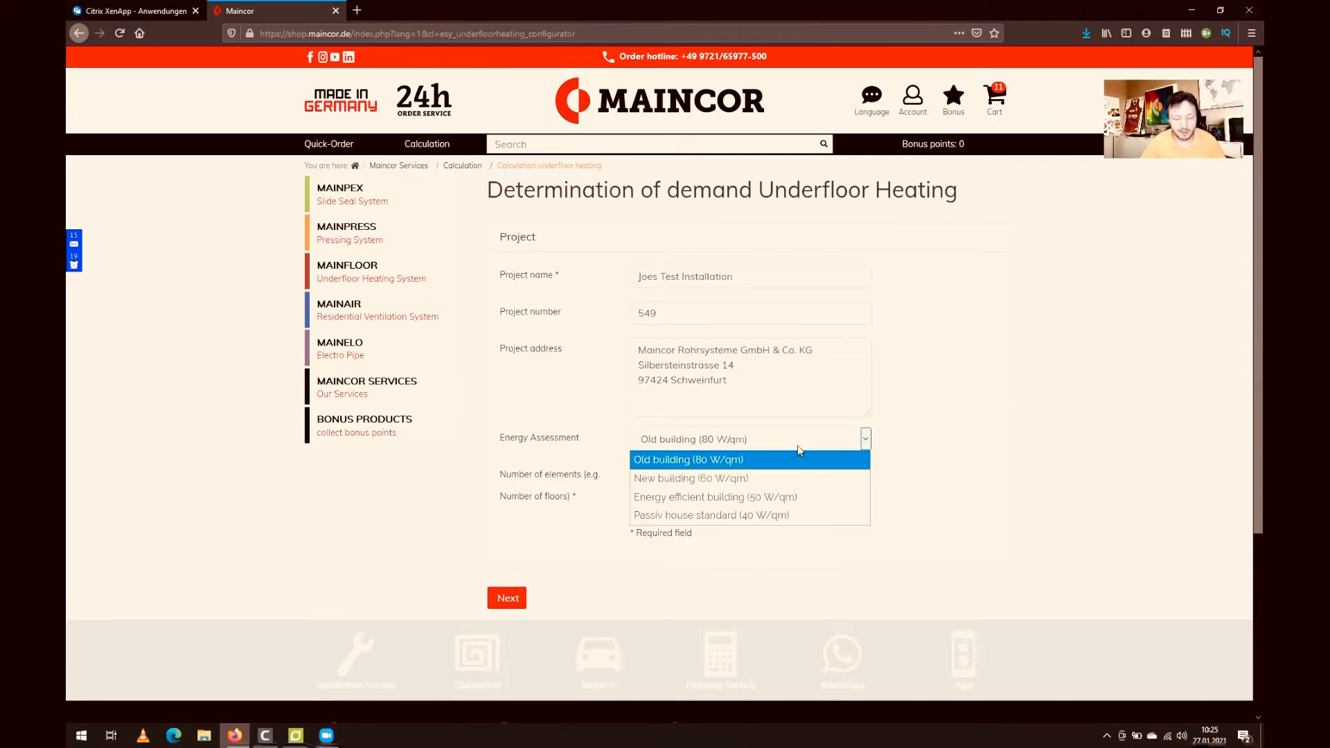
click(757, 498)
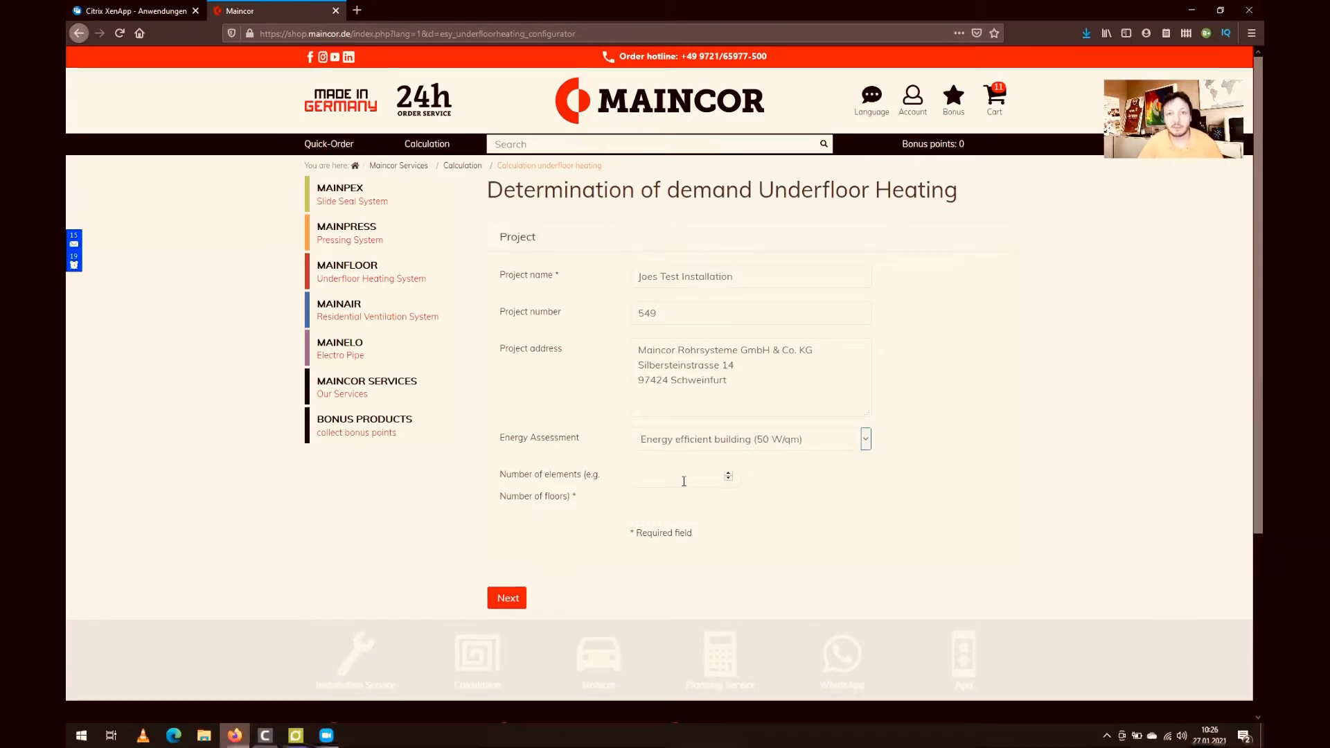
click(684, 481)
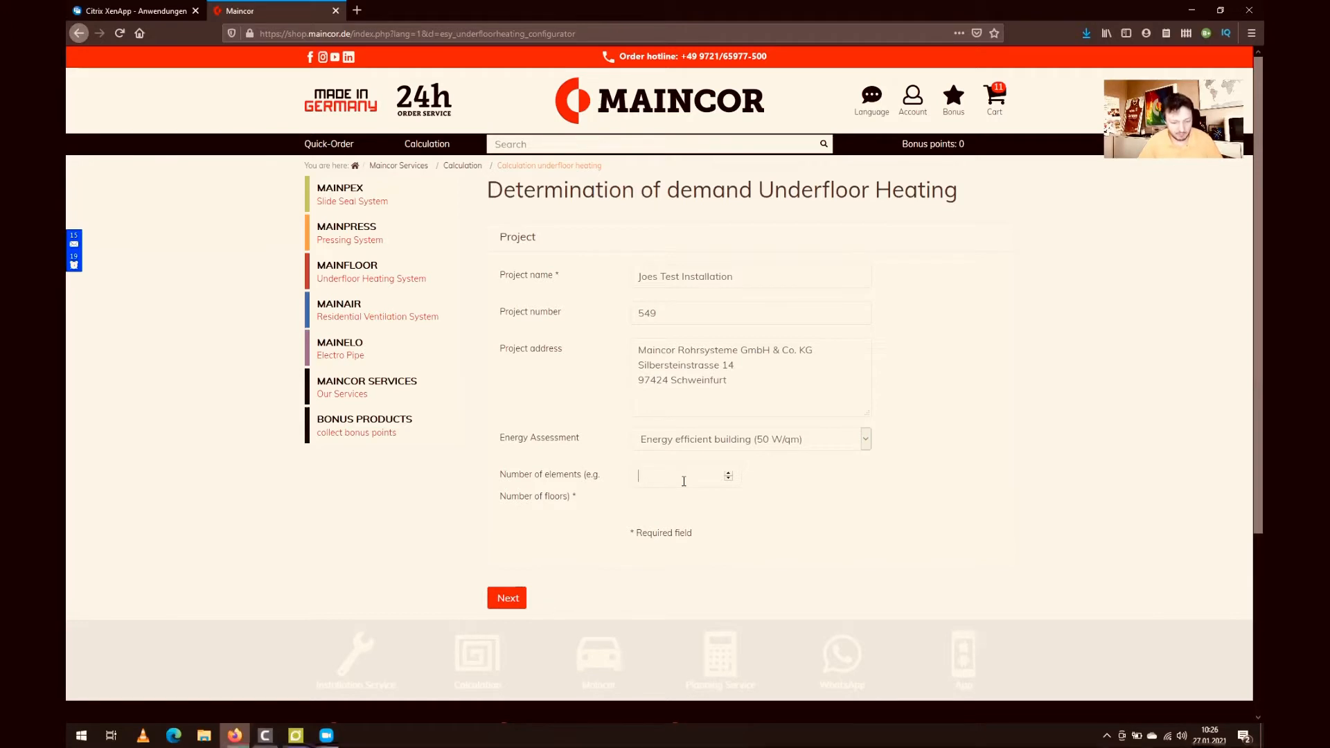
text(1)
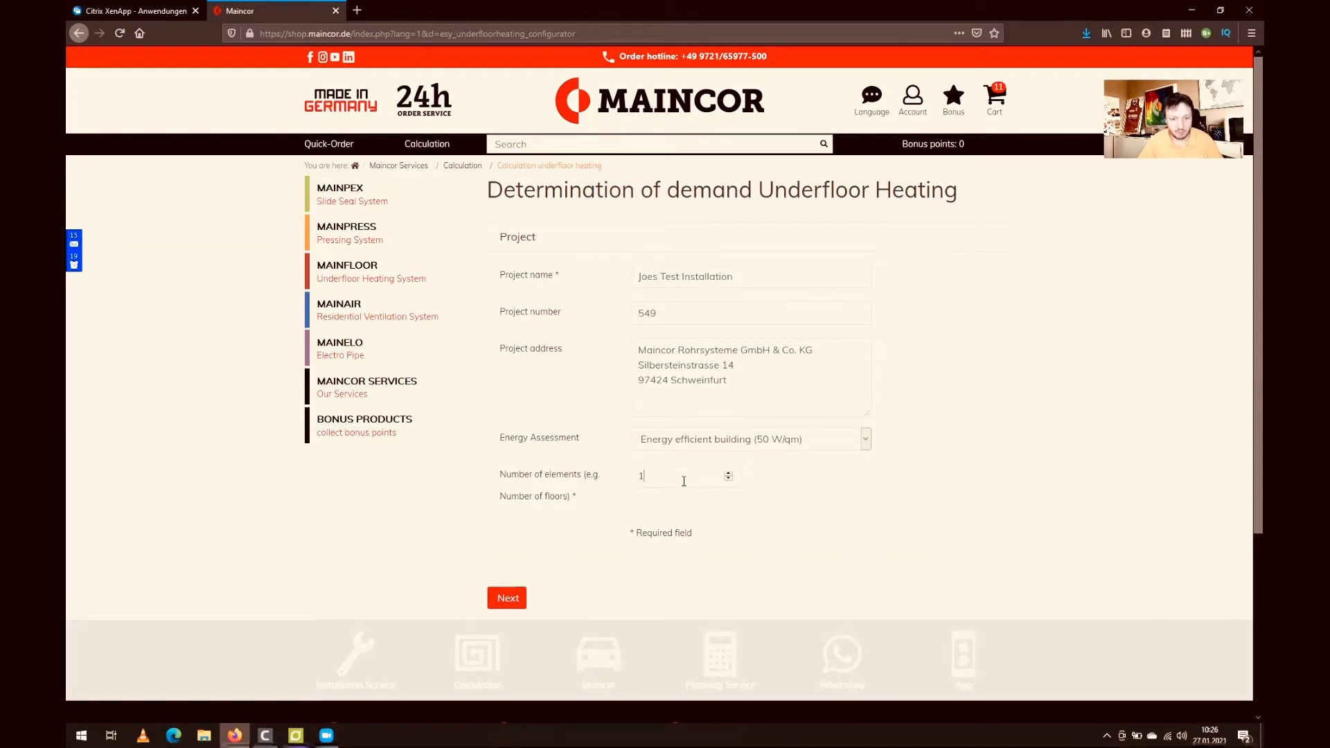
click(521, 599)
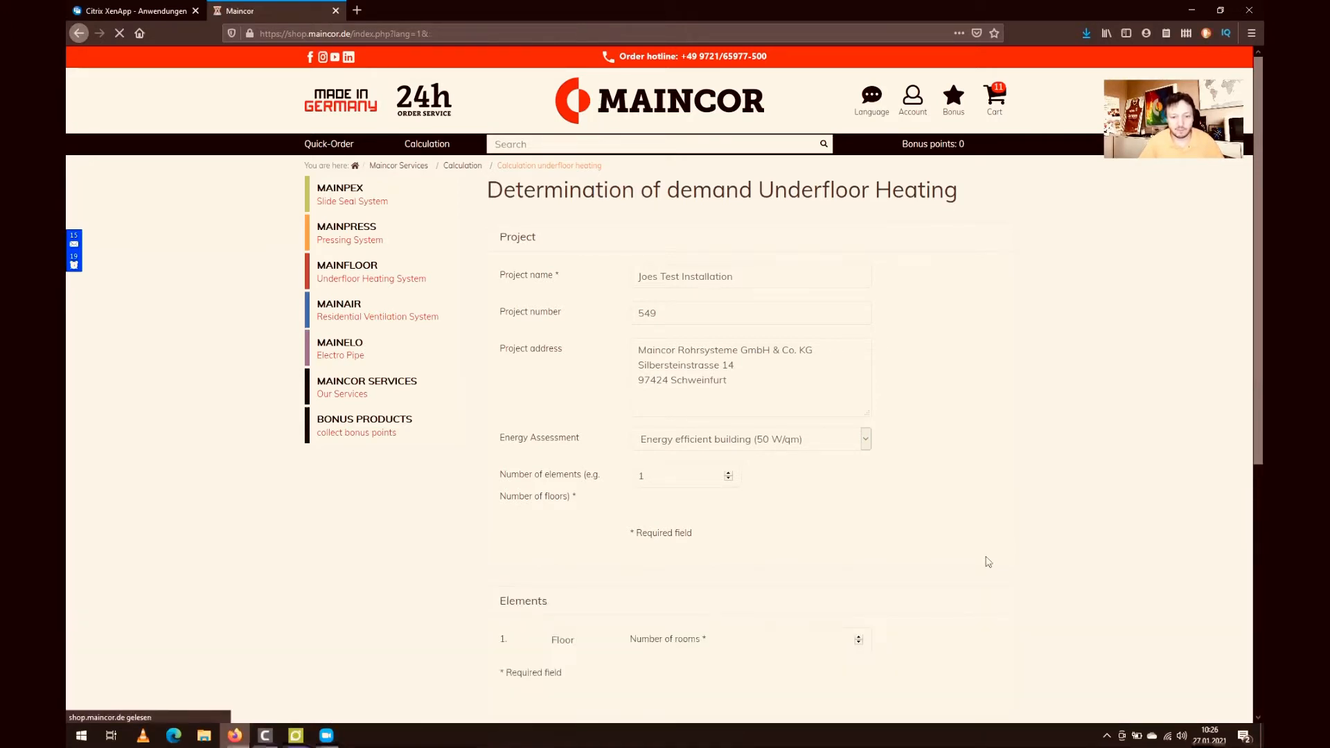
Set the number of rooms on the floor to 3 and continue to the room details.
scroll(989, 561, down, 5)
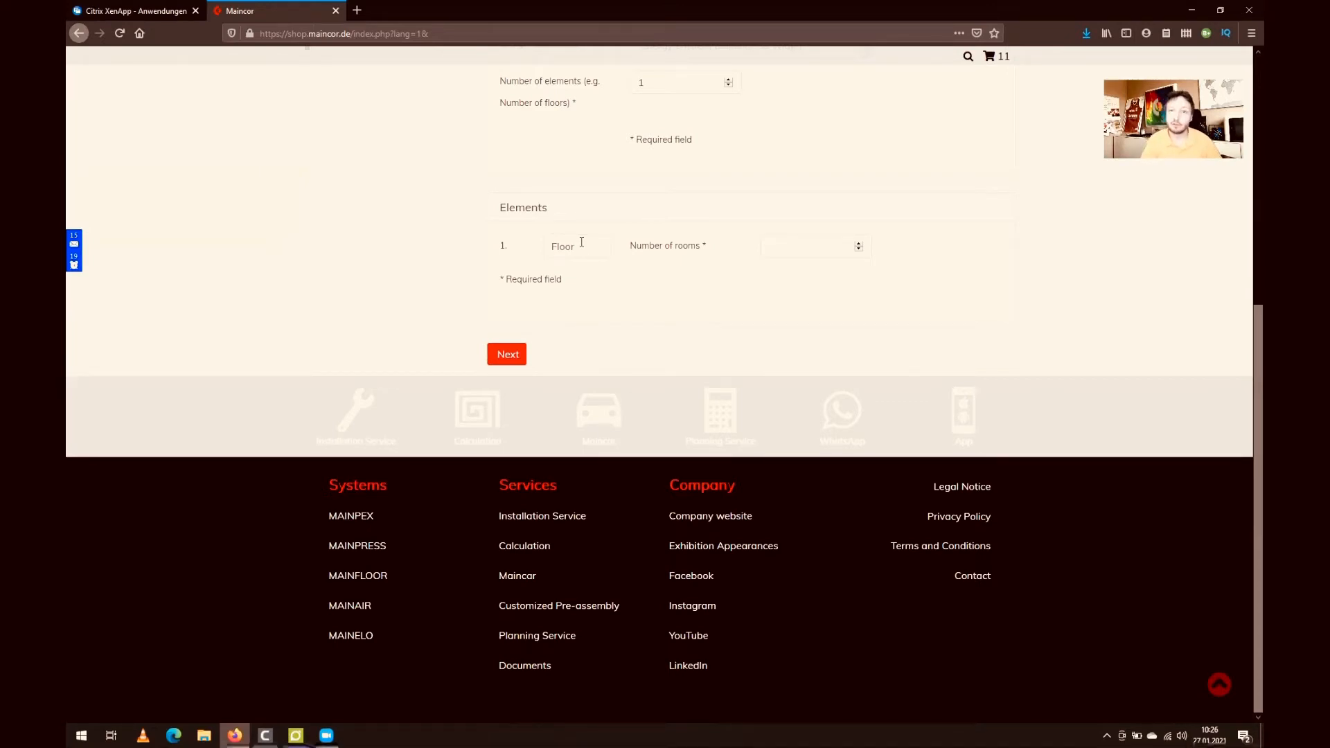
click(793, 250)
text(3)
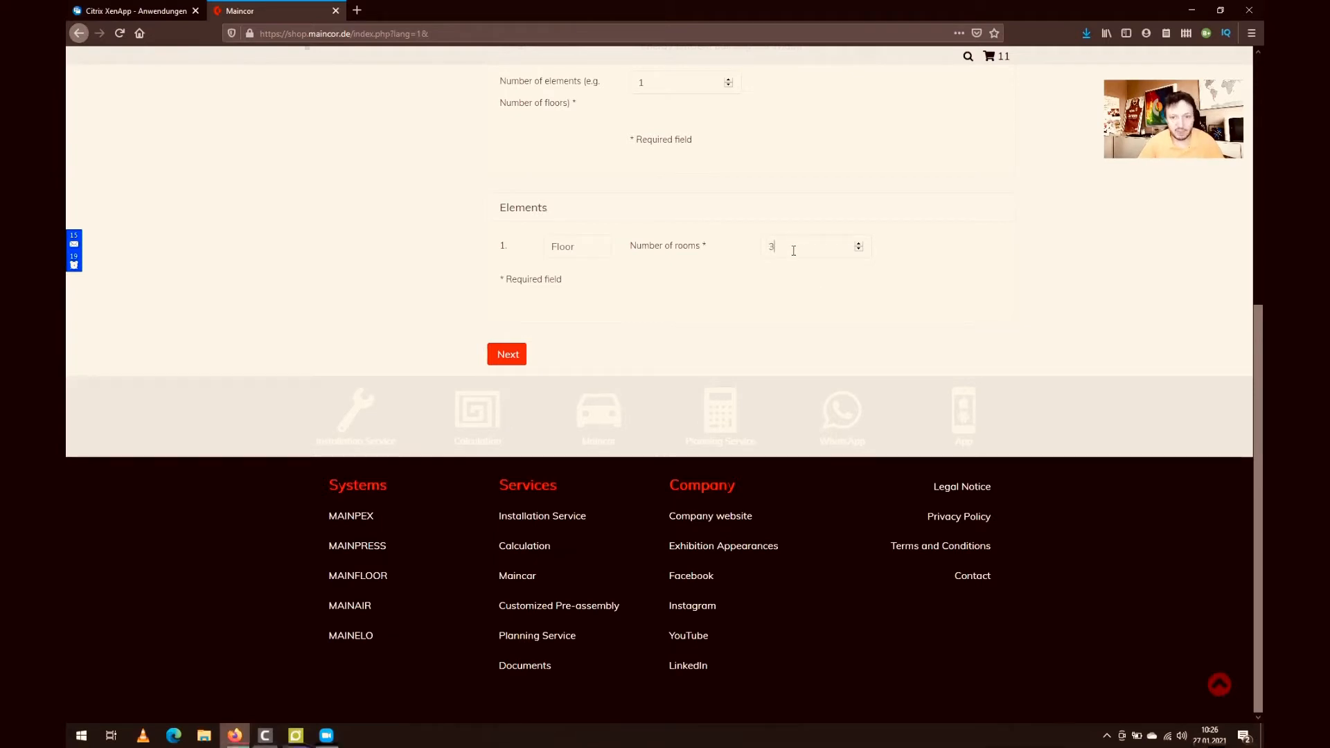
click(507, 355)
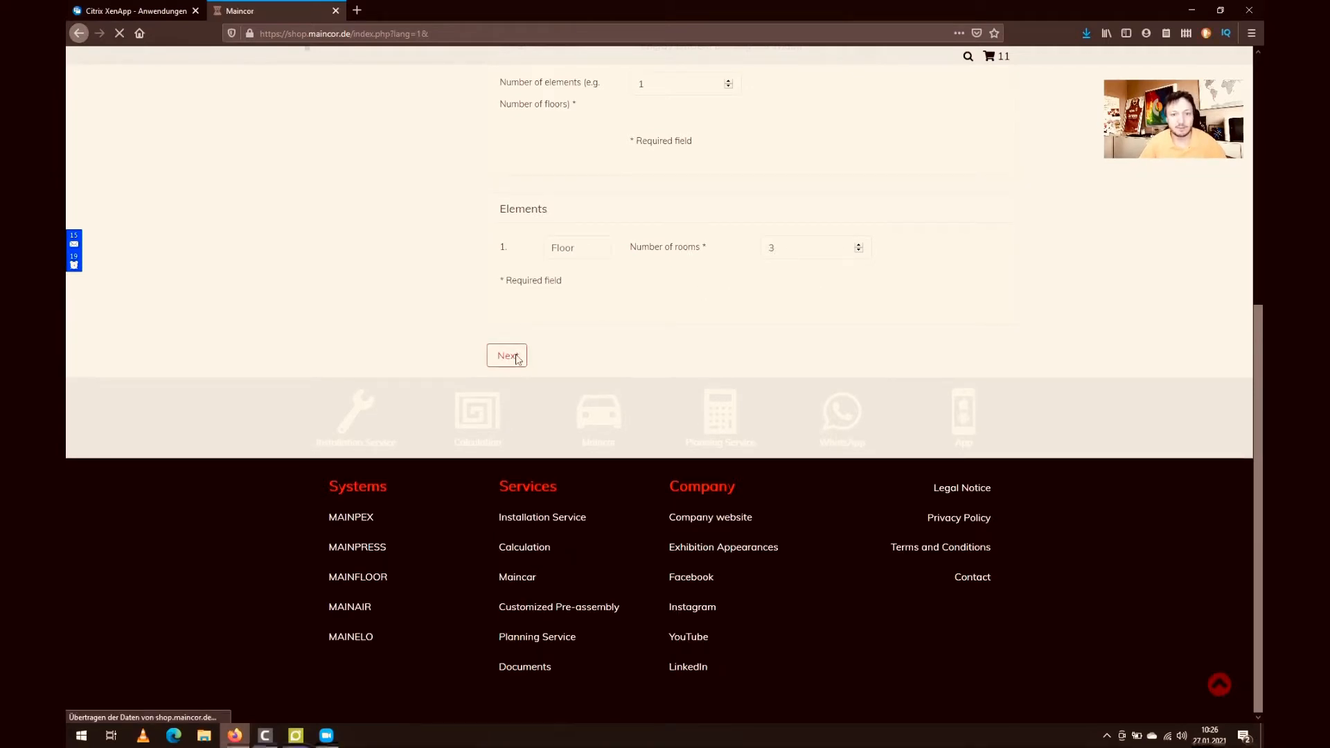
Describe the three rooms as Kitchen, Bed room and Livingroom.
scroll(515, 354, down, 10)
scroll(515, 355, up, 3)
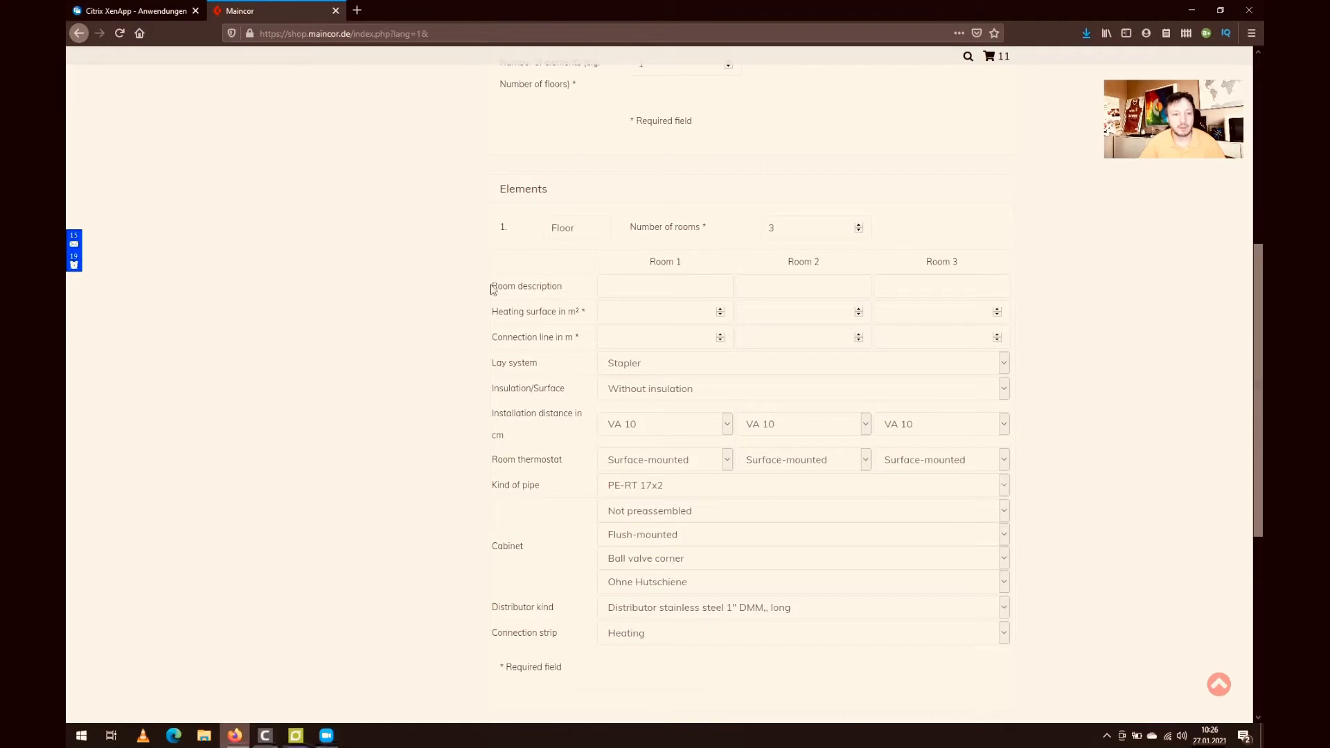
click(645, 287)
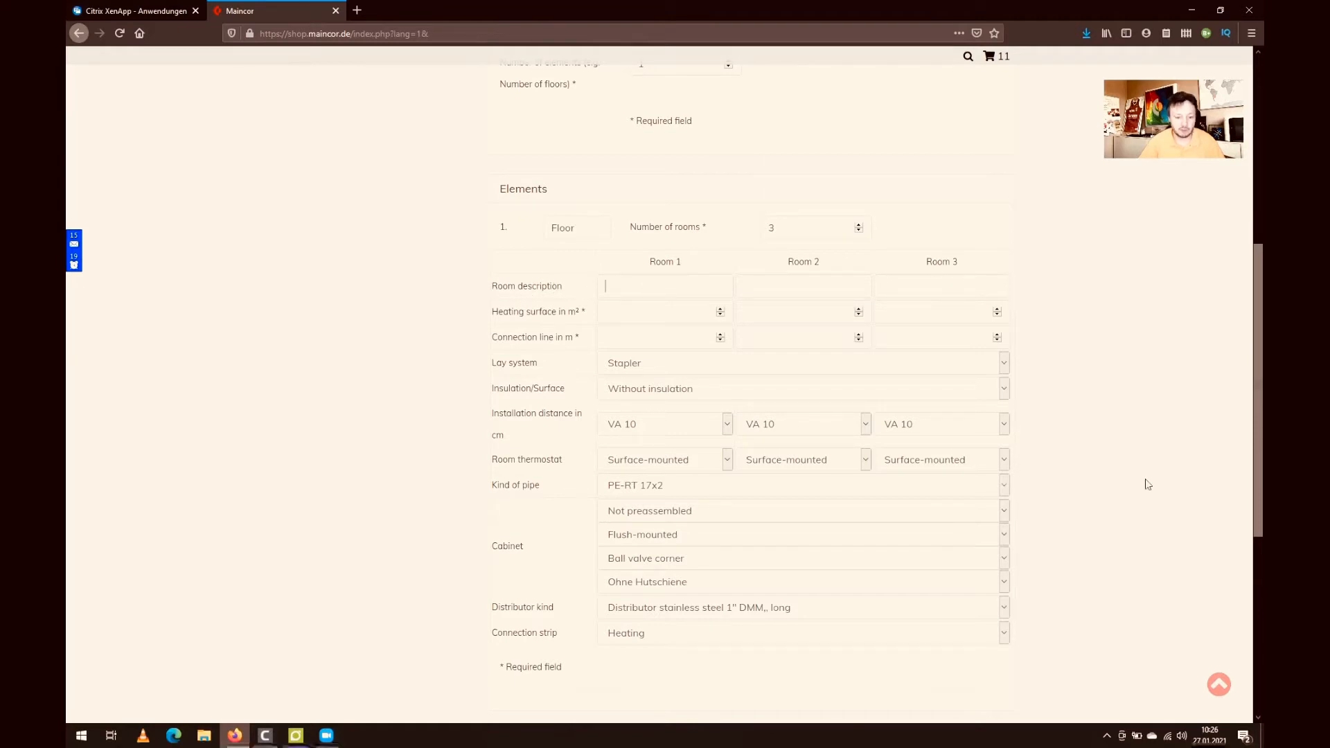
text(Kitchen)
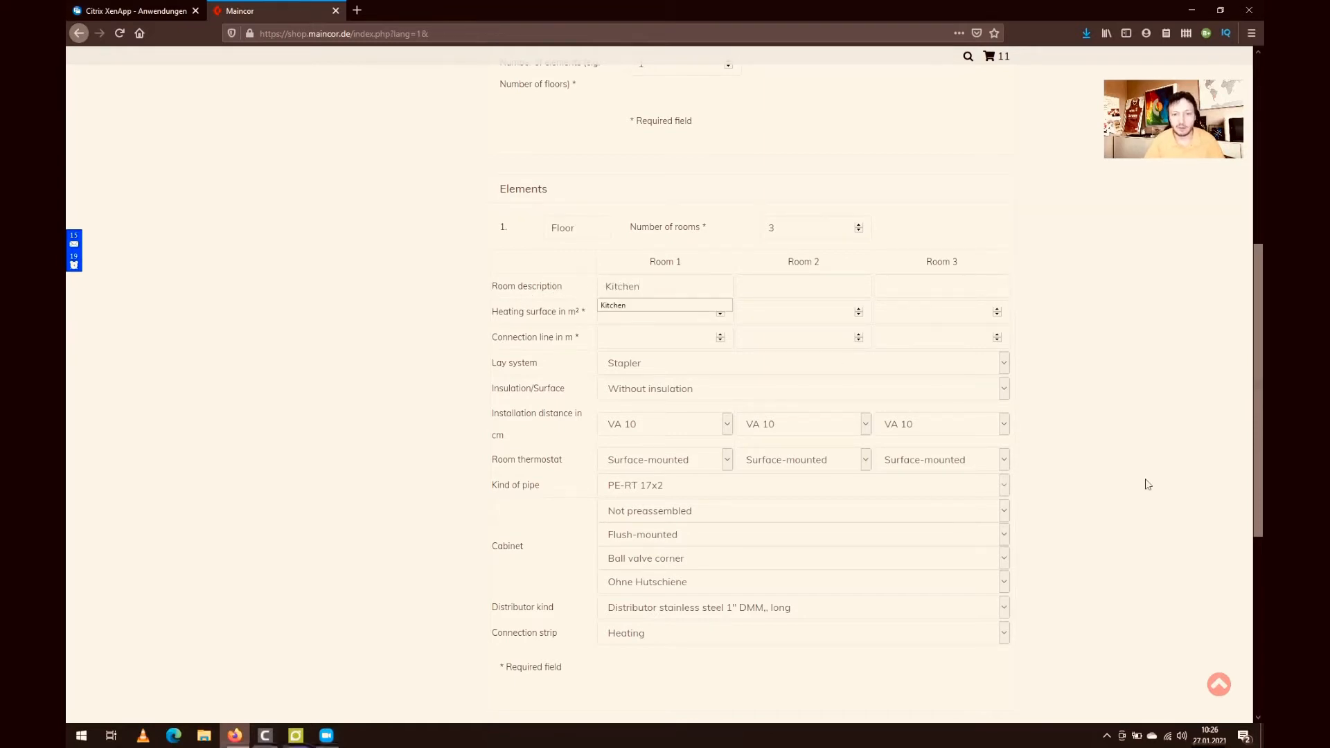
key(Tab)
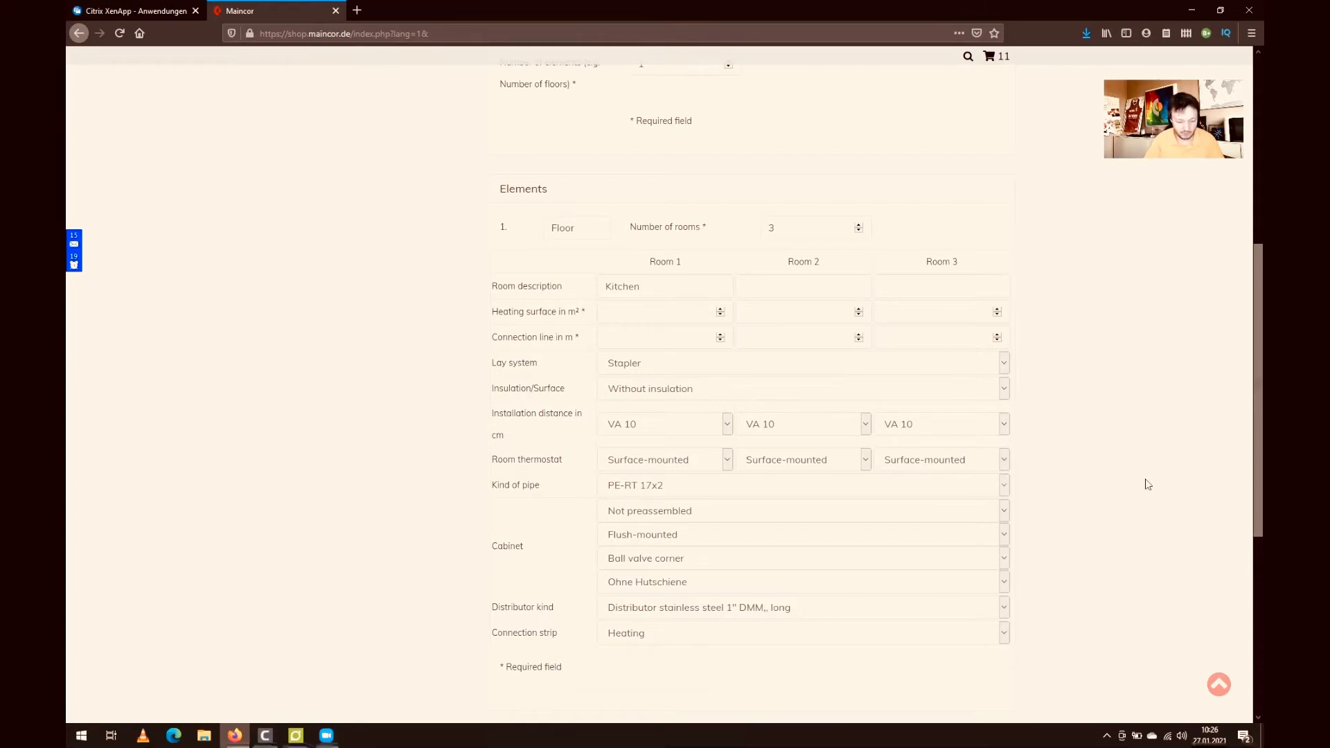
text(Bed)
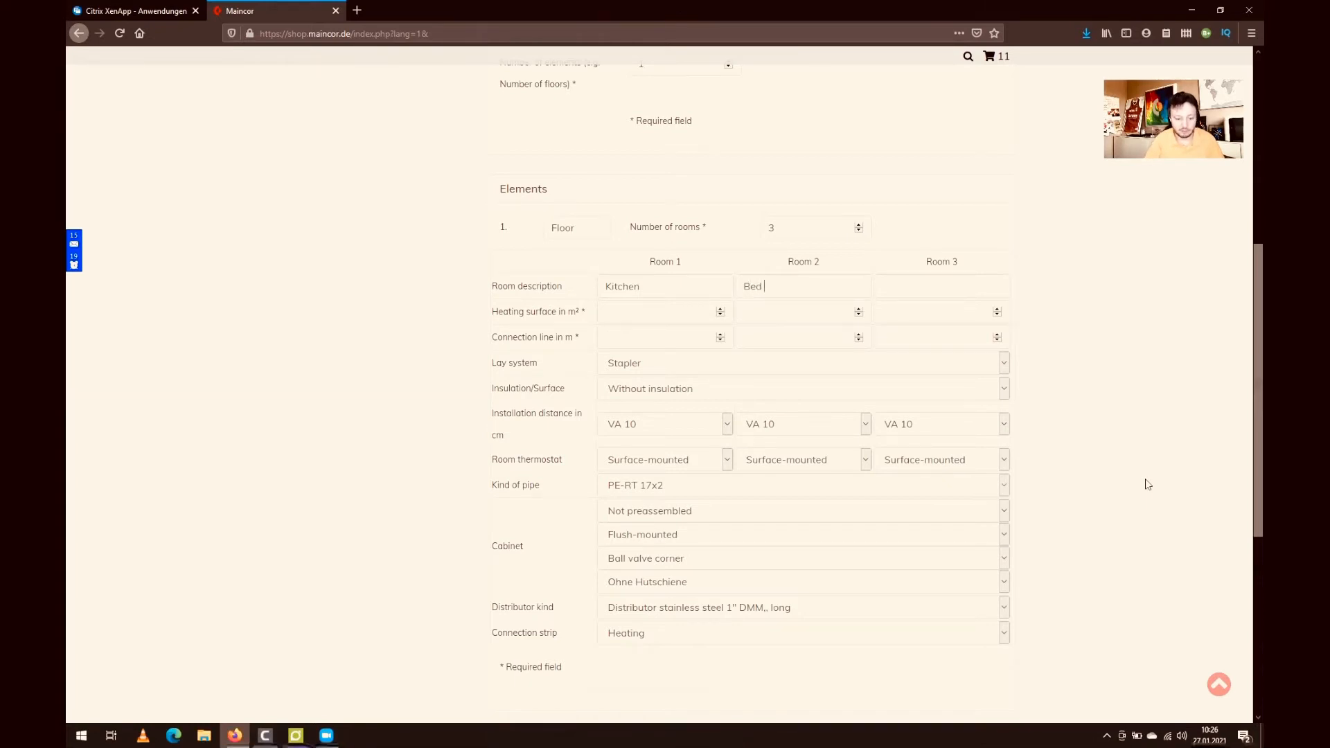
text(room)
key(Tab)
text(Livi)
key(Down)
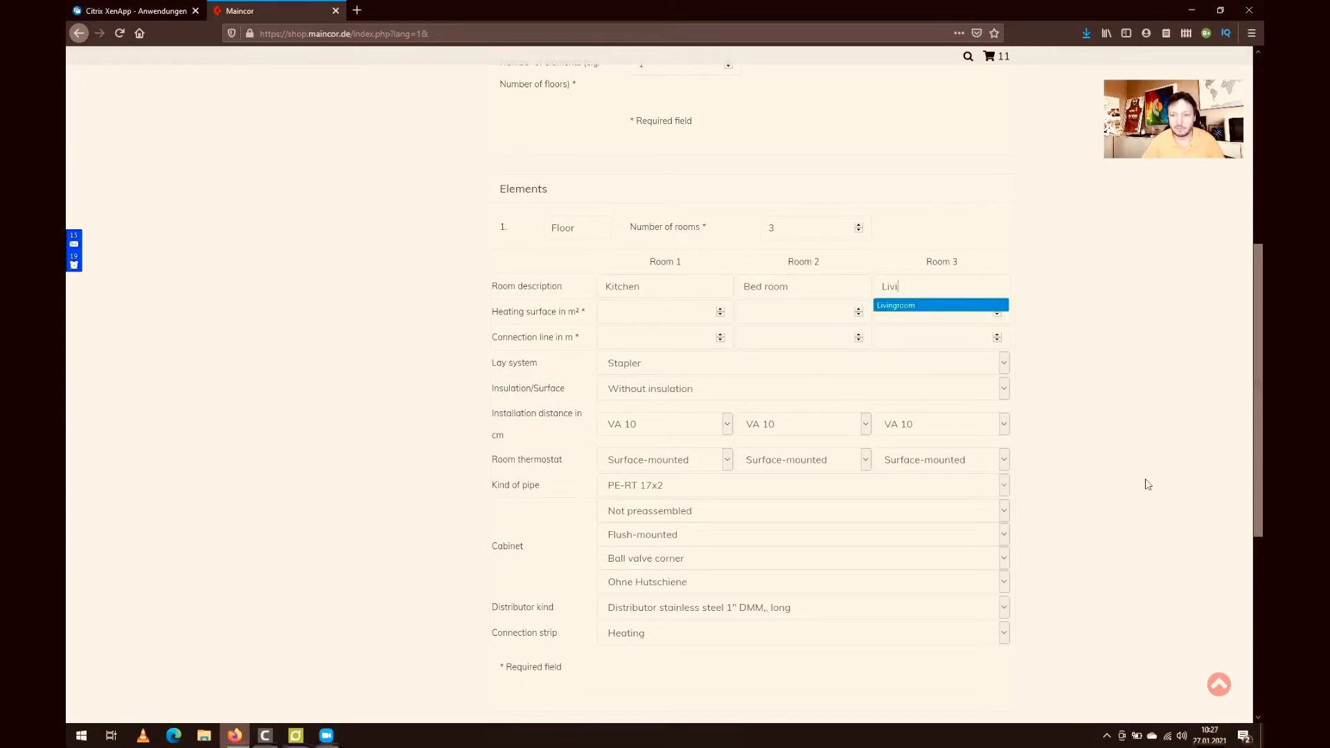
key(Return)
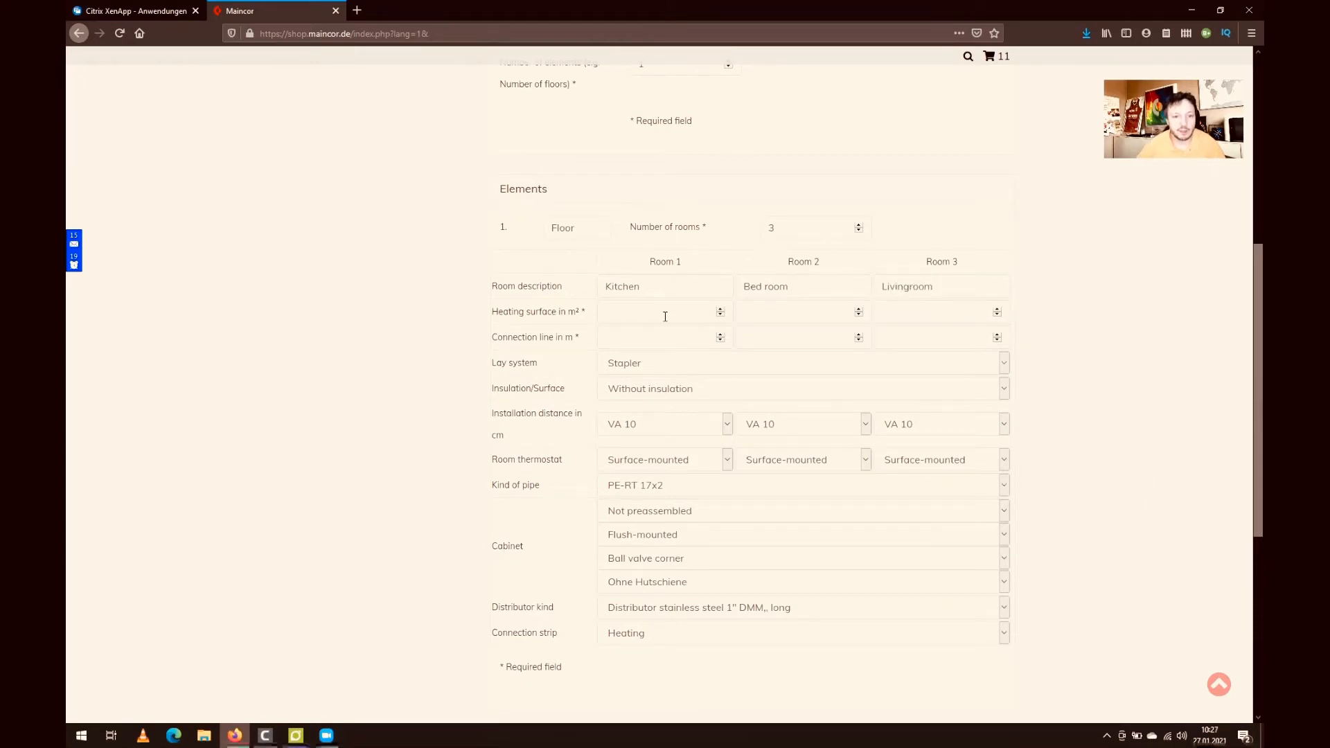
Set the heating surfaces to 8 m² for the kitchen, 12 m² for the bed room and 25 m² for the living room.
text(8)
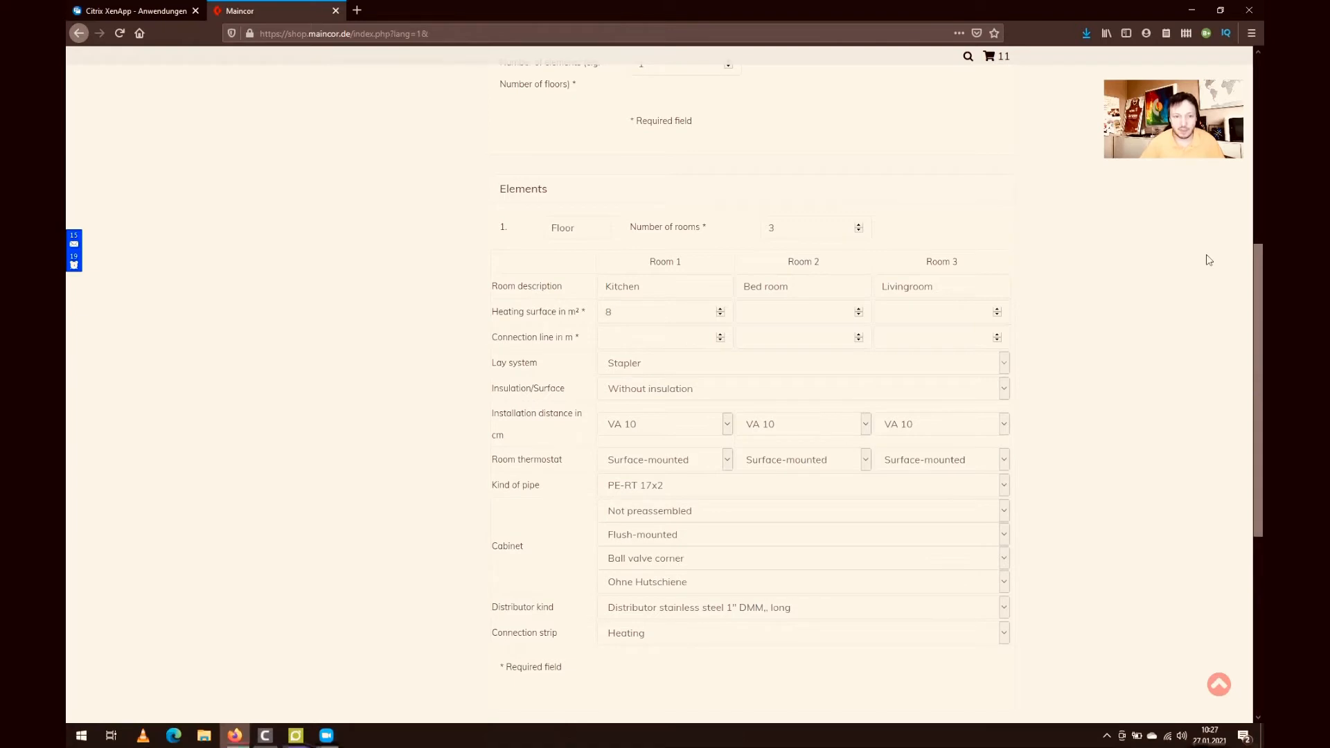
key(Tab)
text(12)
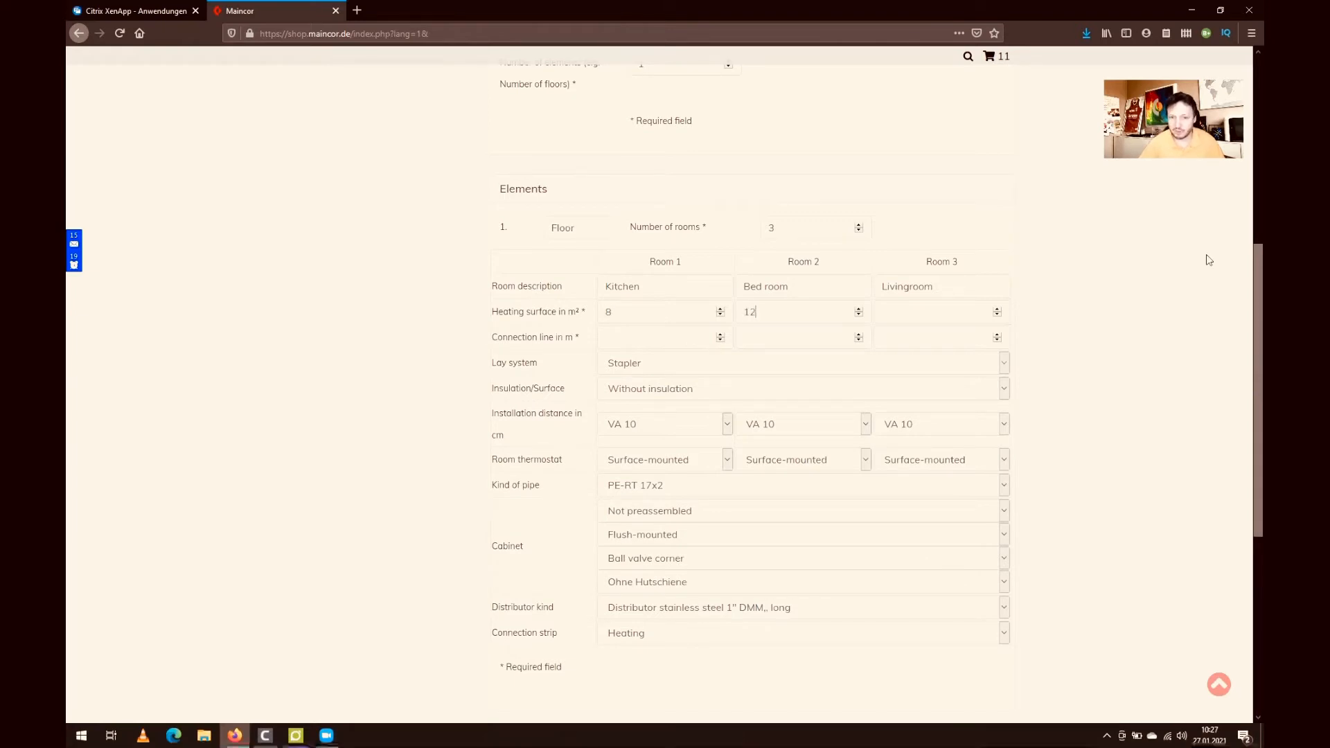
key(Tab)
text(25)
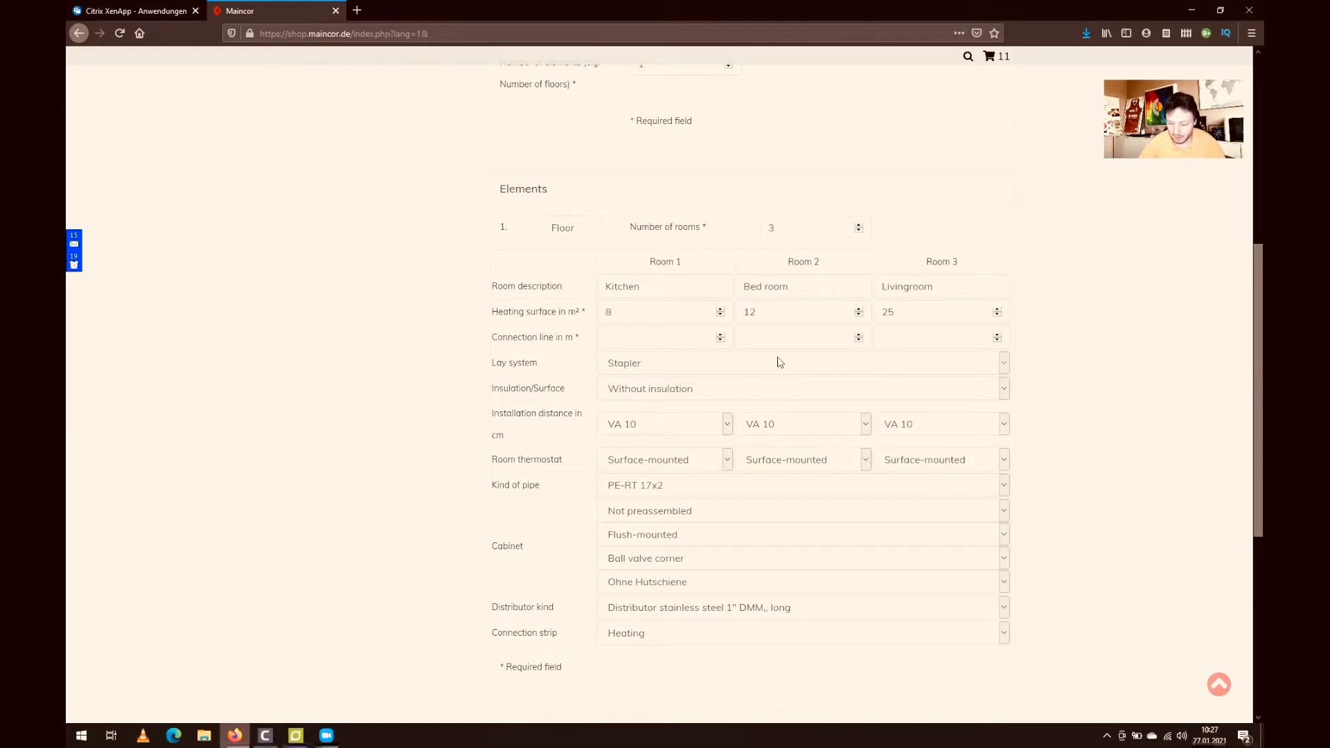
Set the connection lines to 6 m for the kitchen, 8 m for the bed room and 2 m for the living room.
text(6)
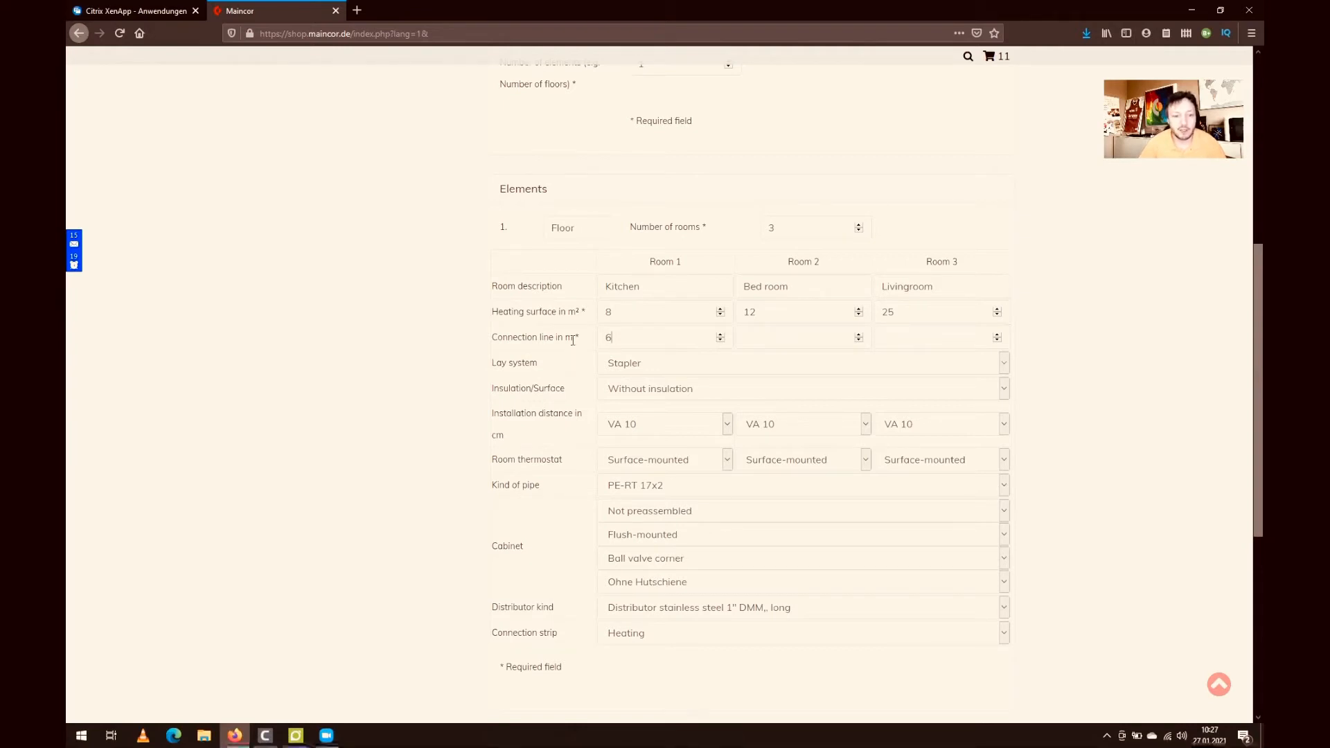
key(Tab)
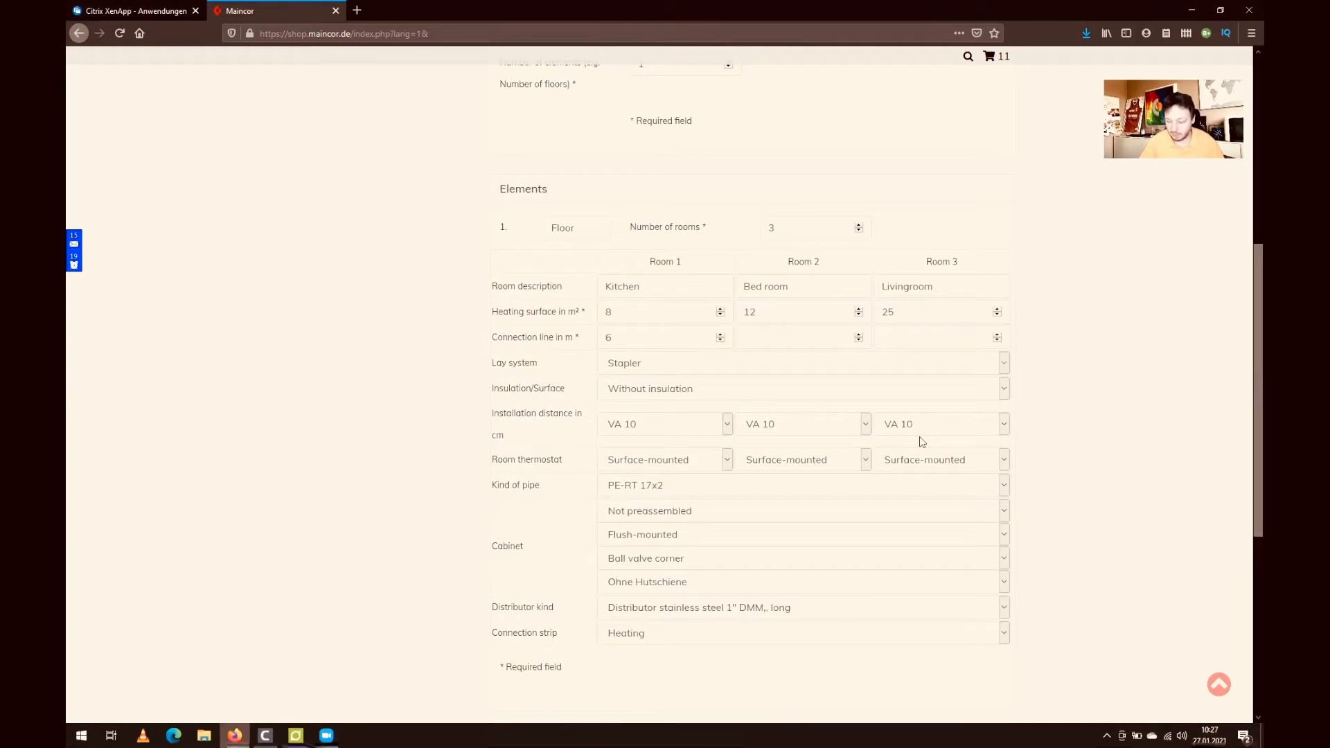
text(8)
text(2)
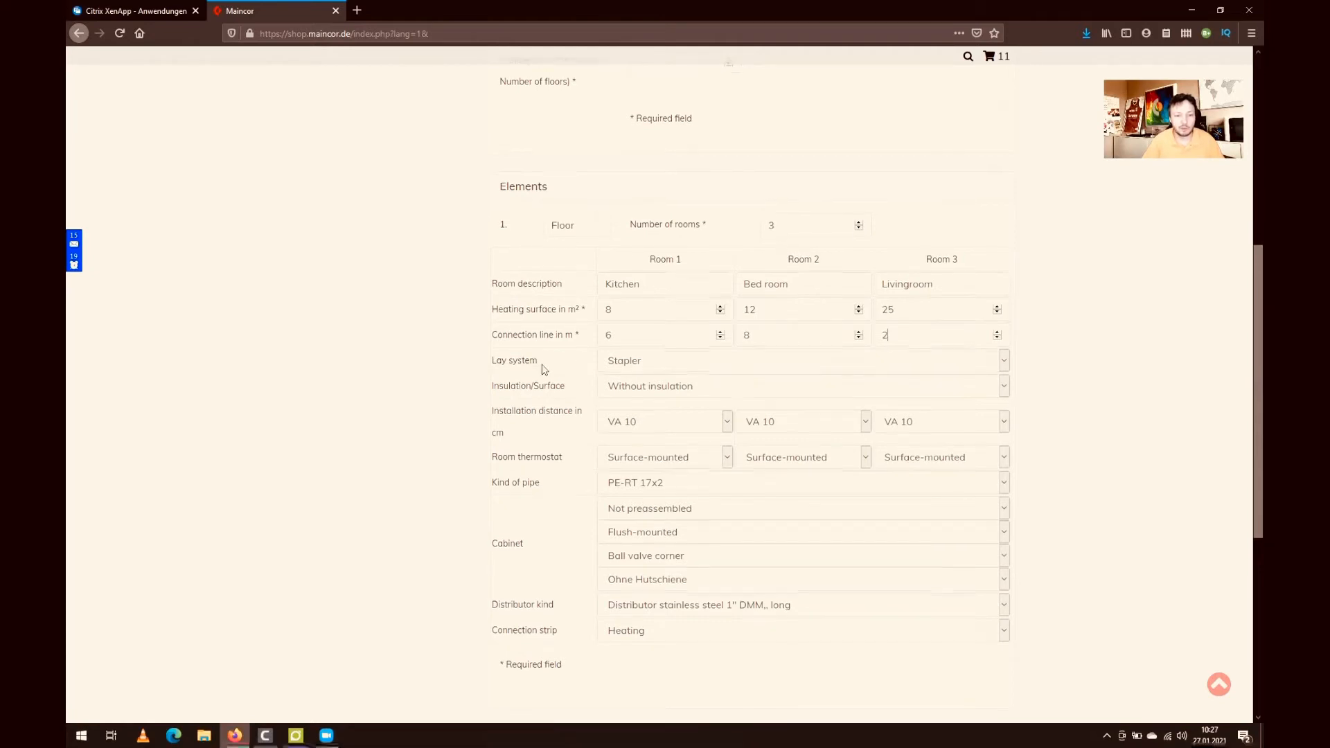
Choose Stapler as the lay system and Insulation roll 30-2 as the insulation for the floor.
scroll(545, 369, down, 1)
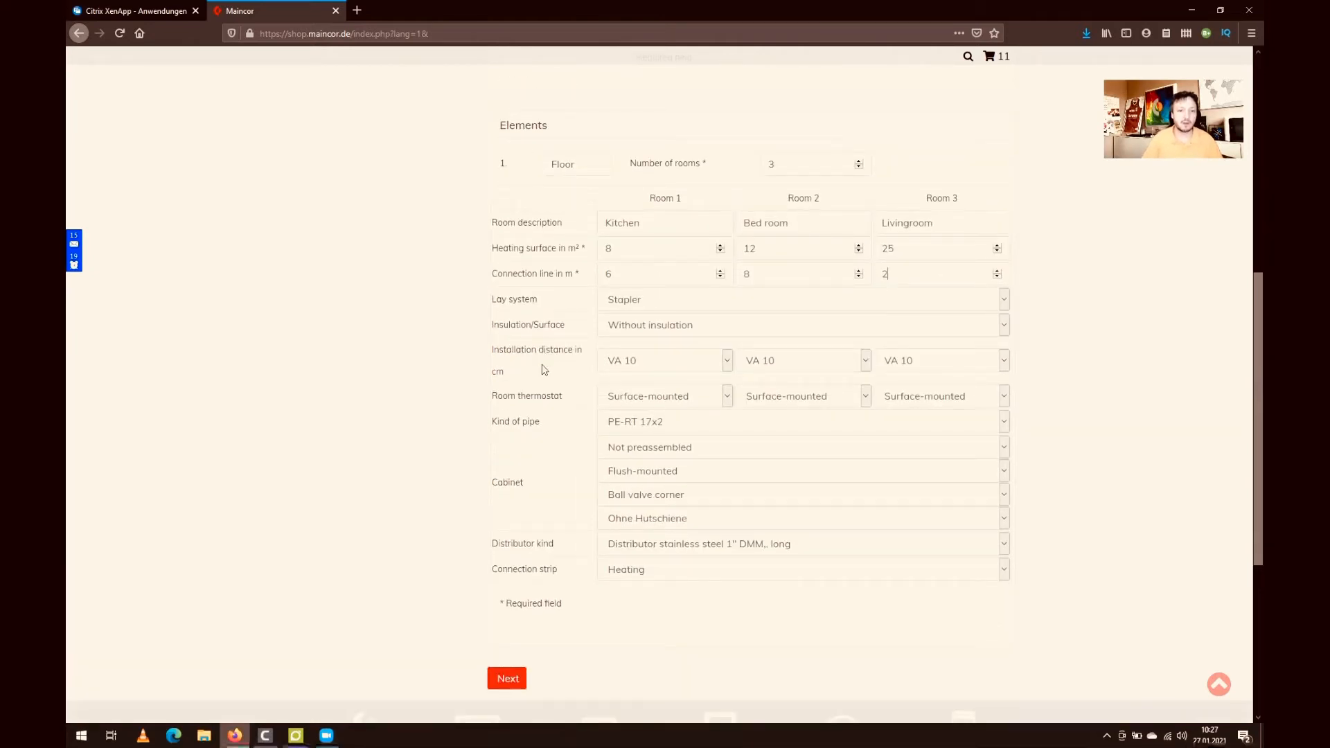
click(1005, 303)
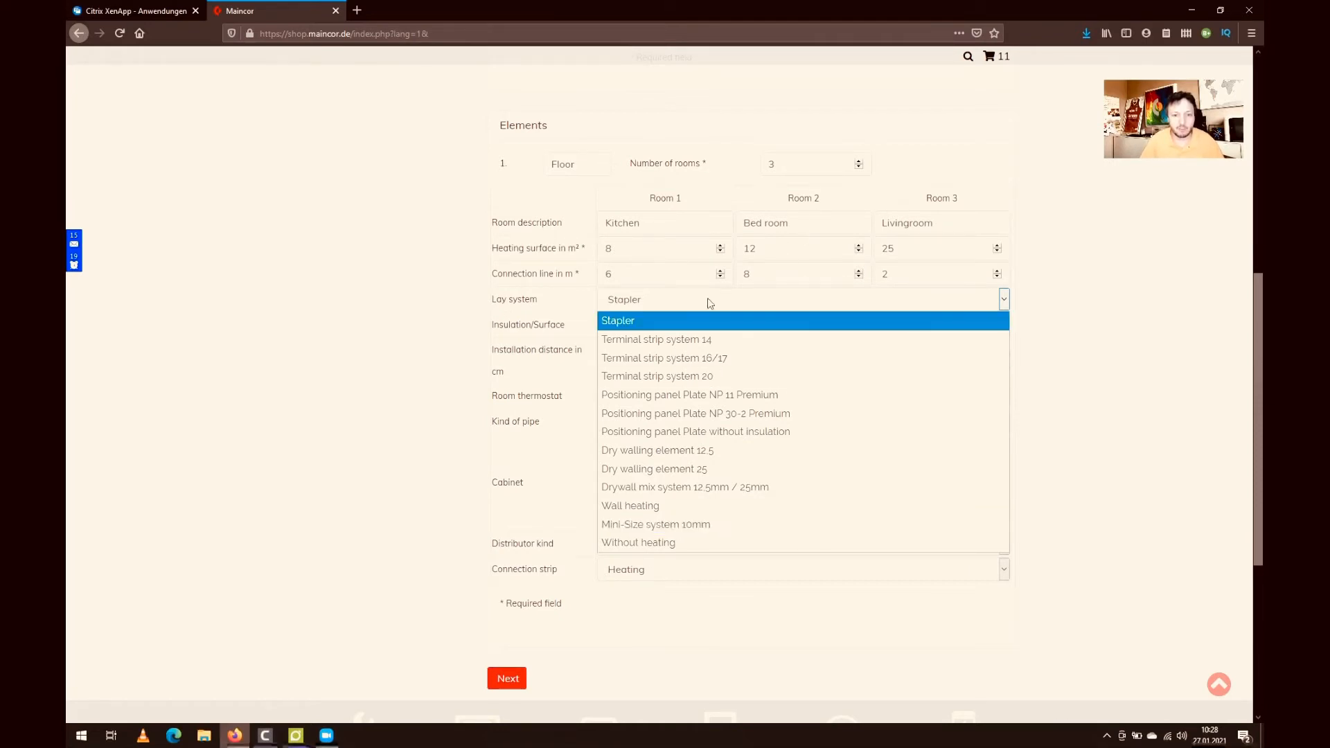
click(691, 323)
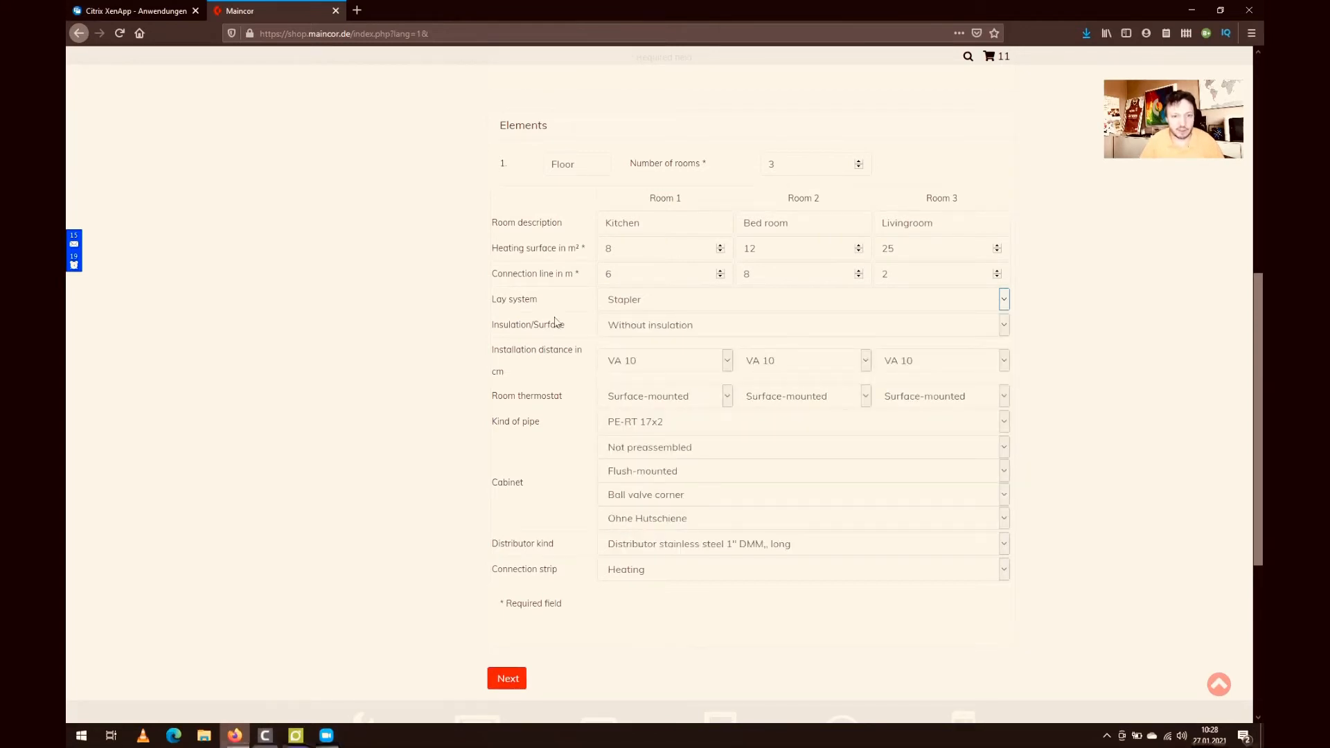
click(664, 329)
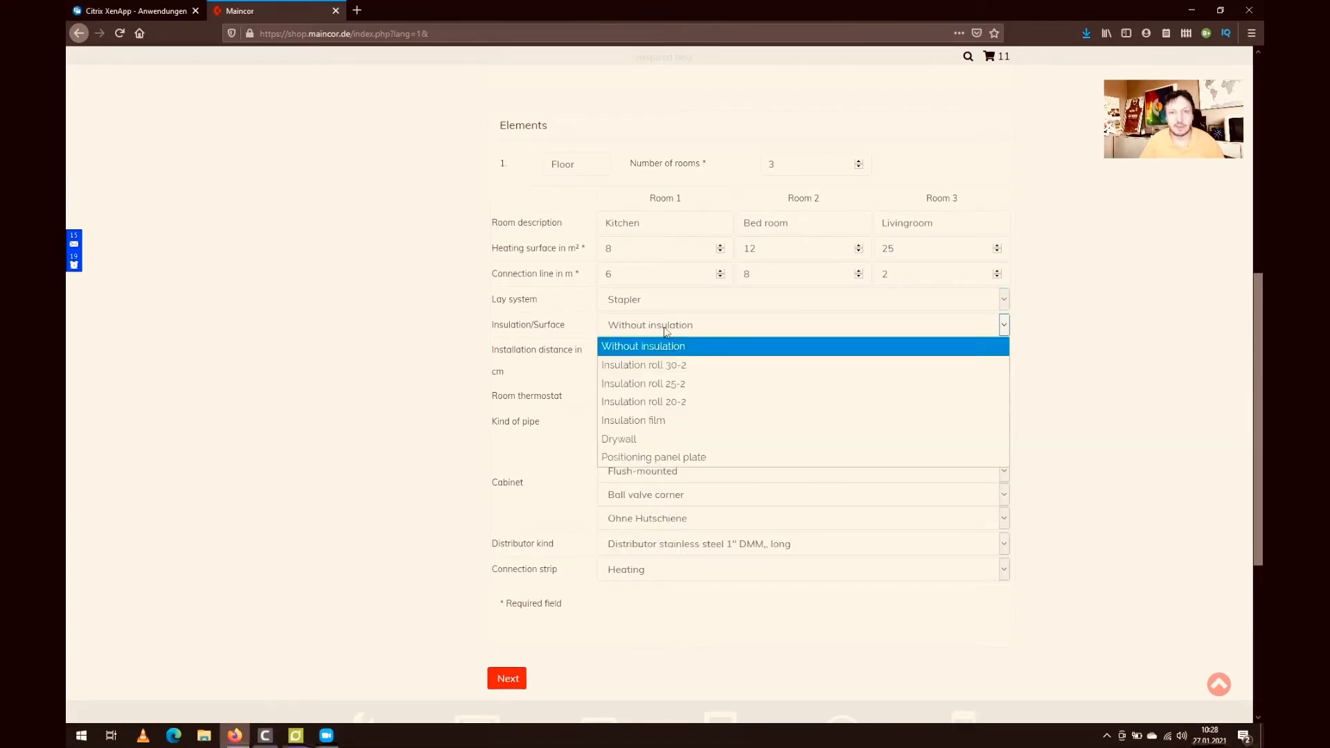
click(667, 365)
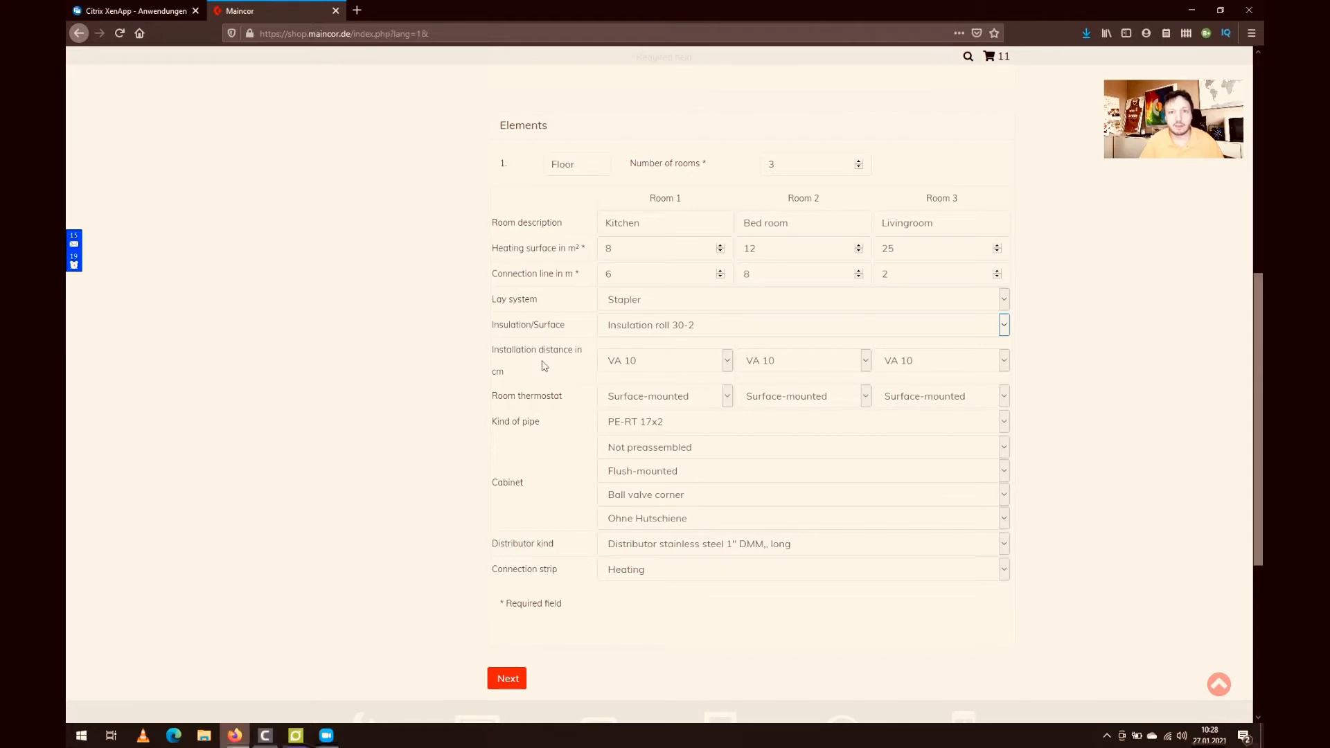
Set the installation distance to VA 15 for the kitchen and bed room, and the kind of pipe to PE-RT 16x2.
click(701, 372)
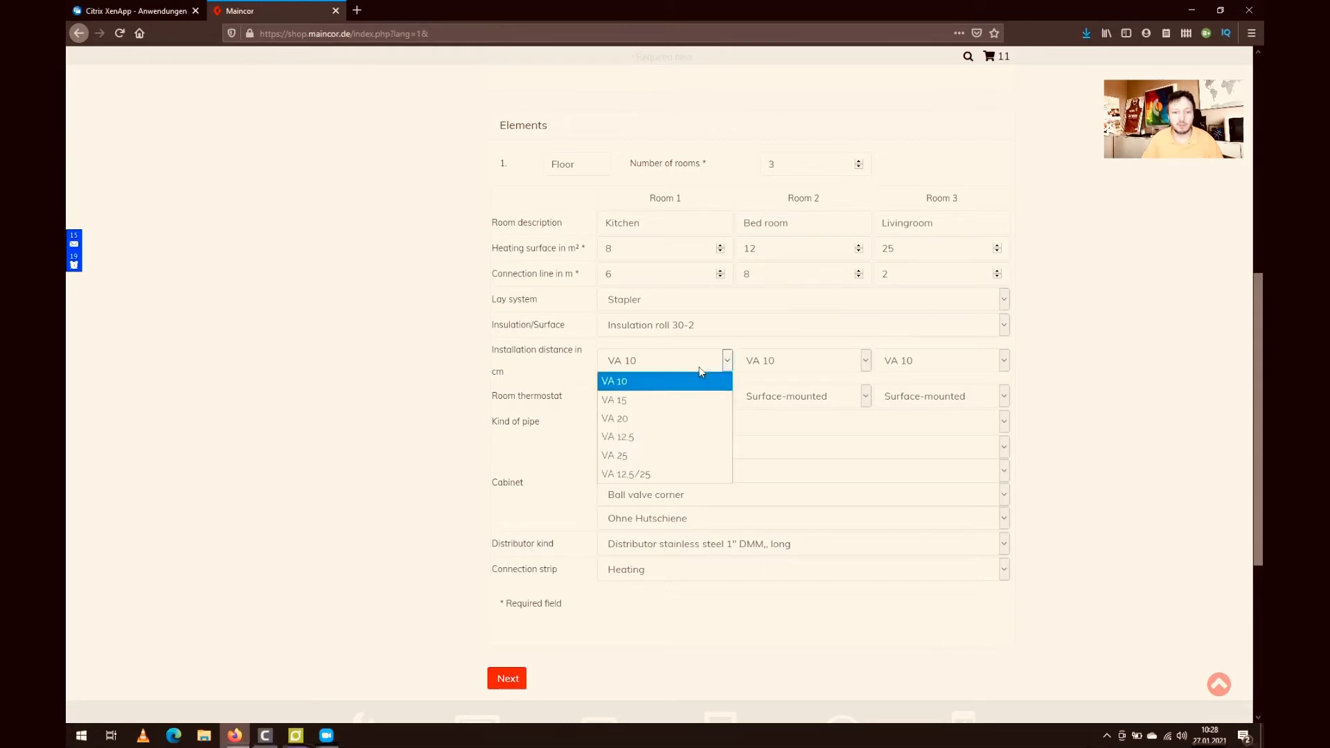
click(700, 393)
click(821, 367)
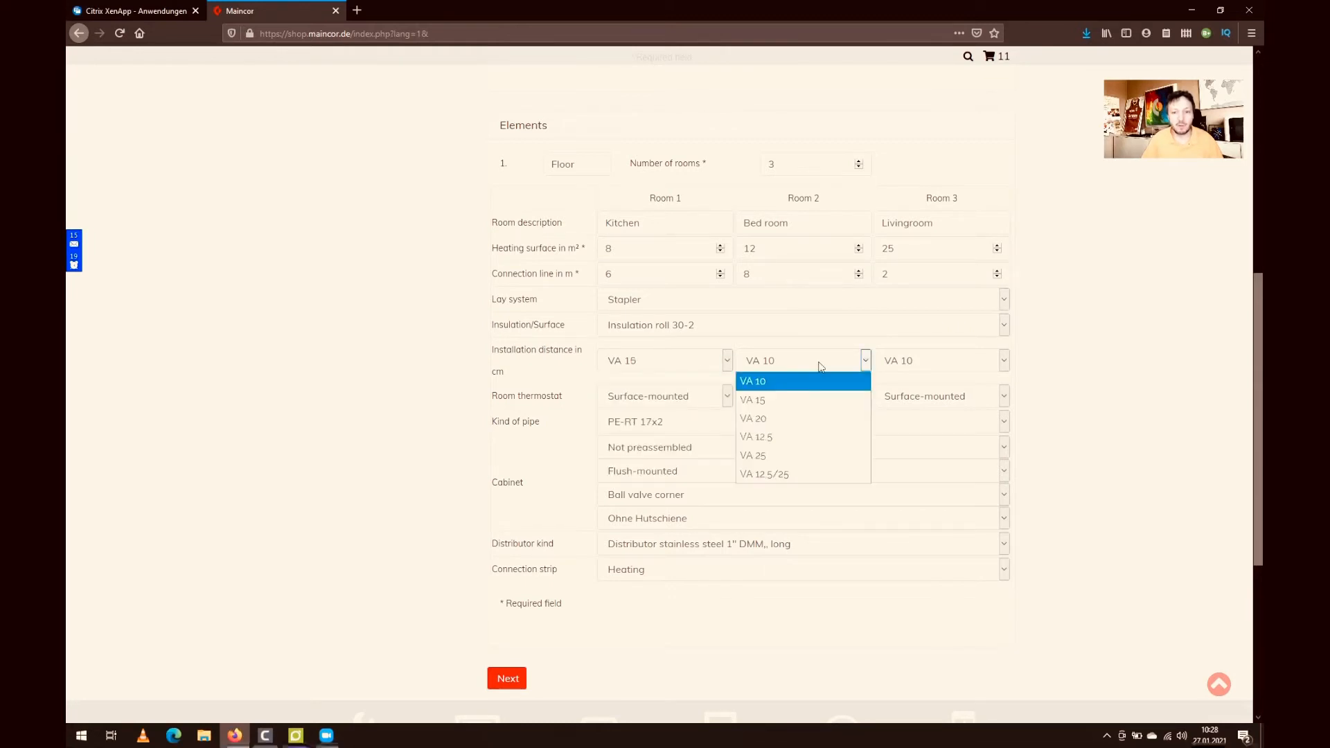
click(819, 395)
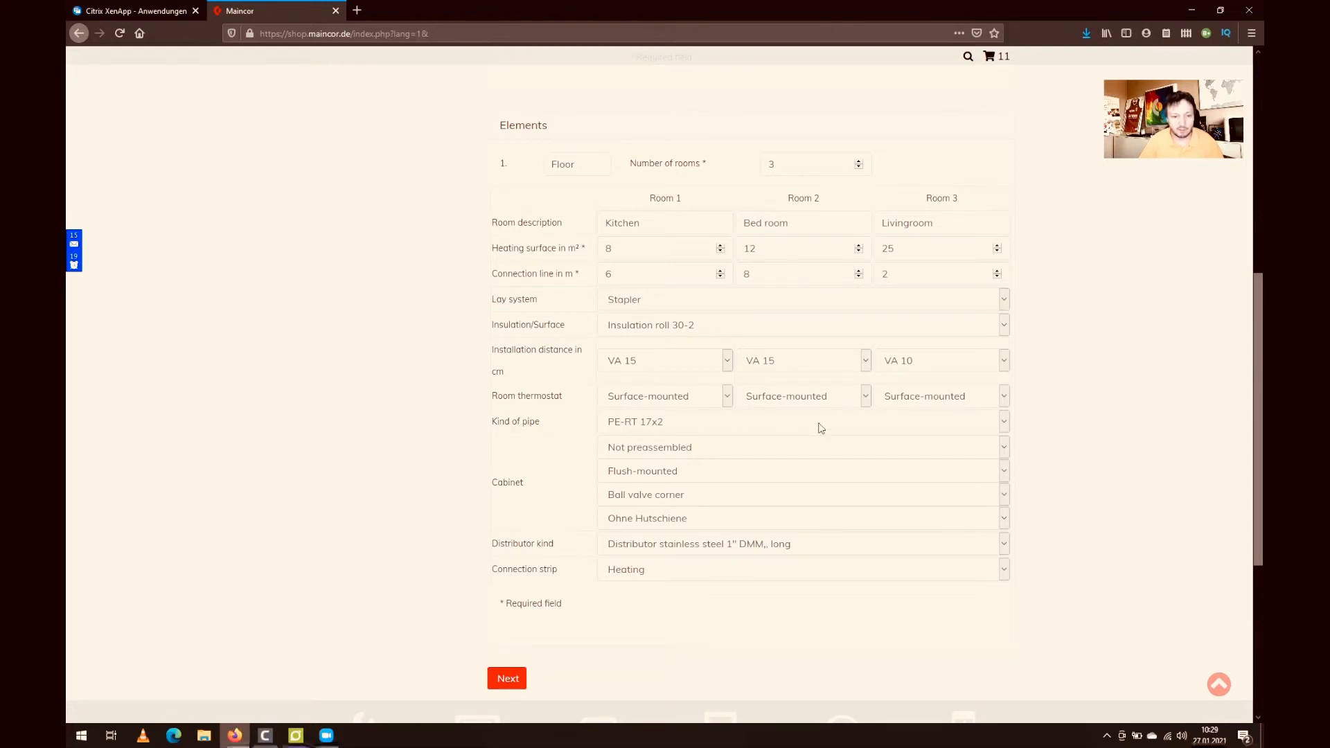
click(987, 429)
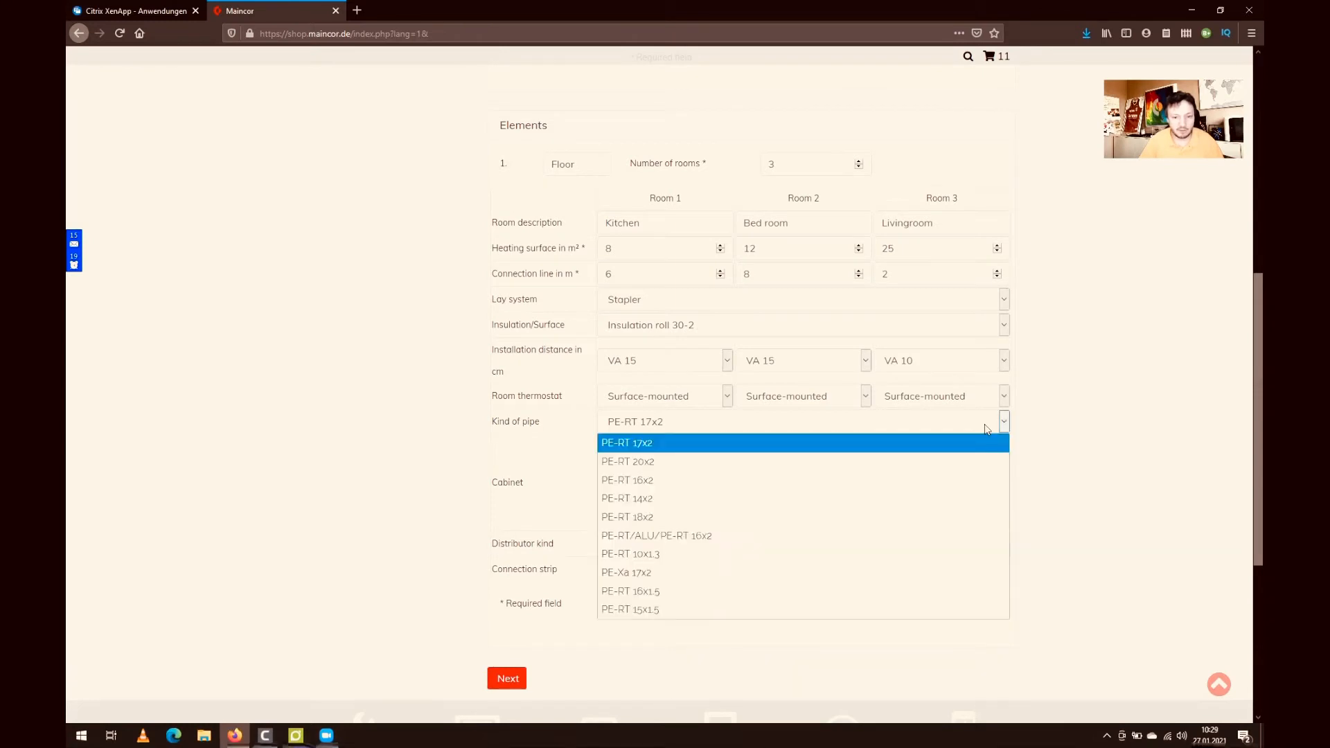
click(982, 480)
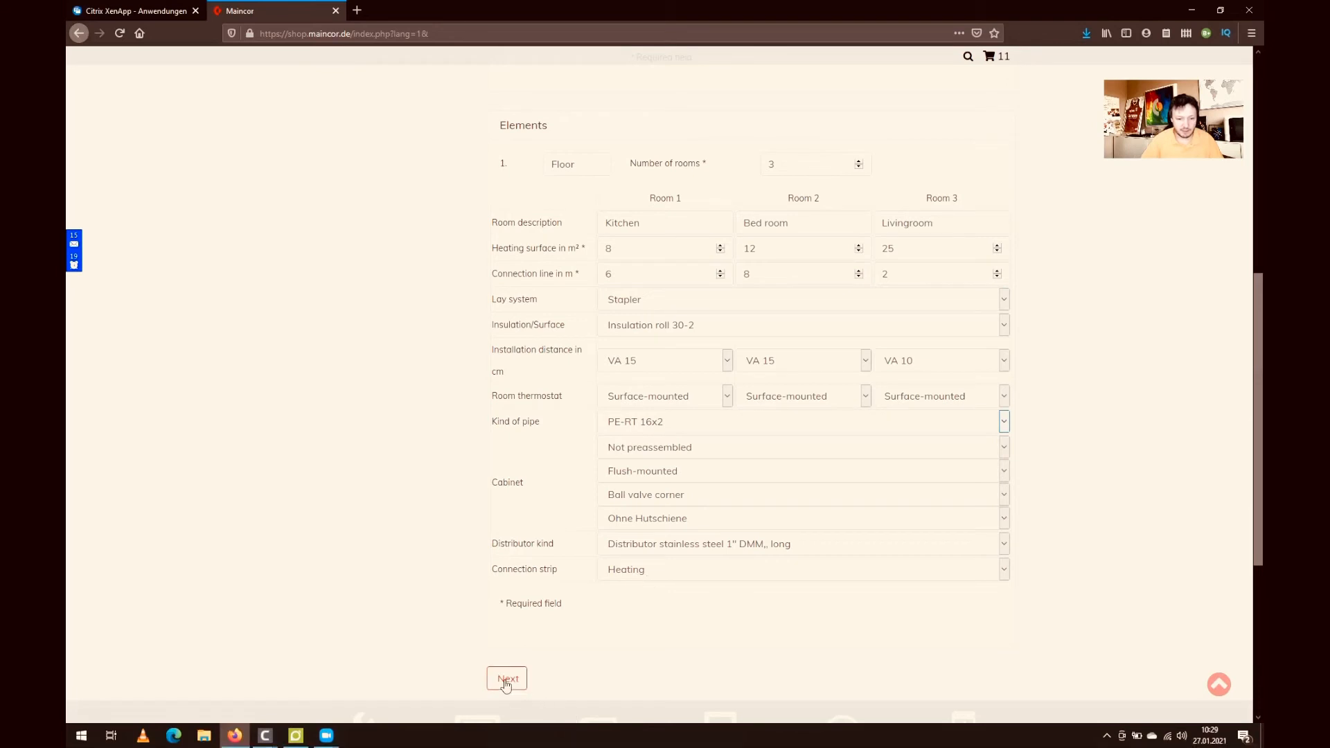
Select Heating as the connection strip and submit the room details.
click(627, 575)
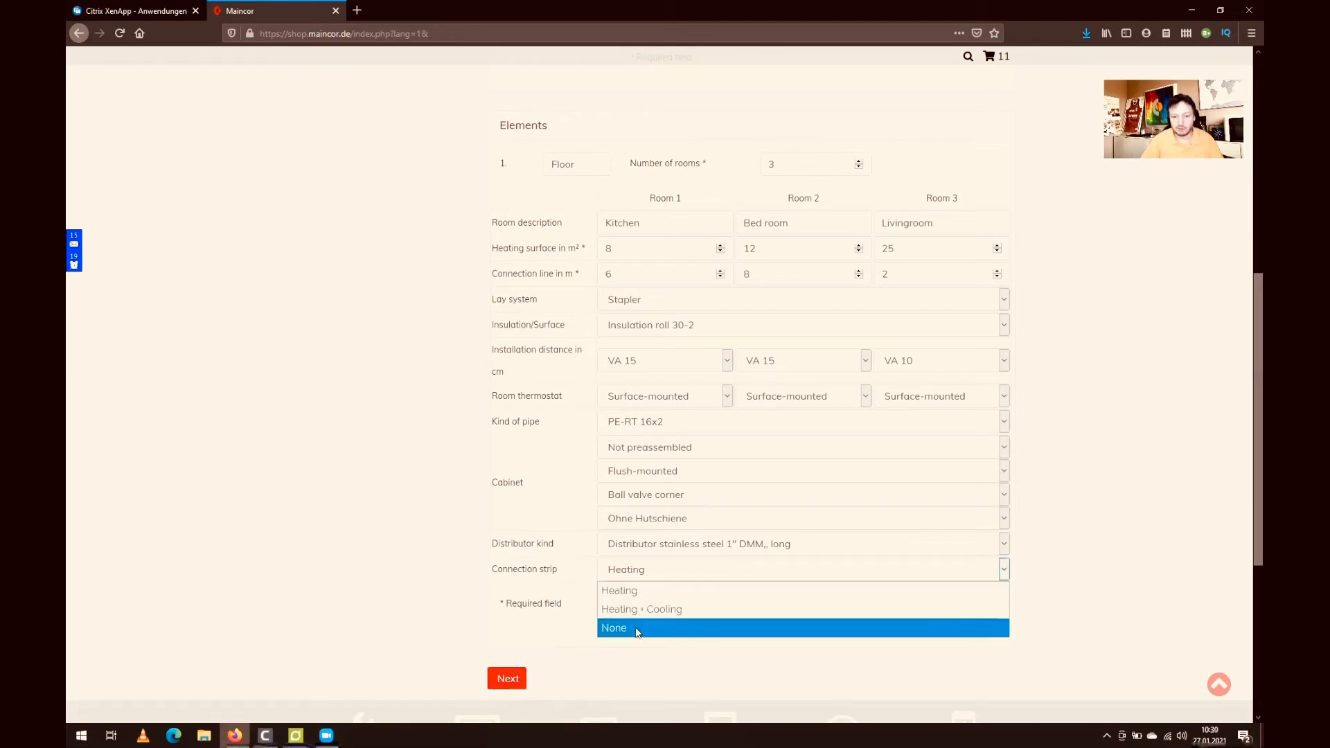
click(634, 591)
click(507, 682)
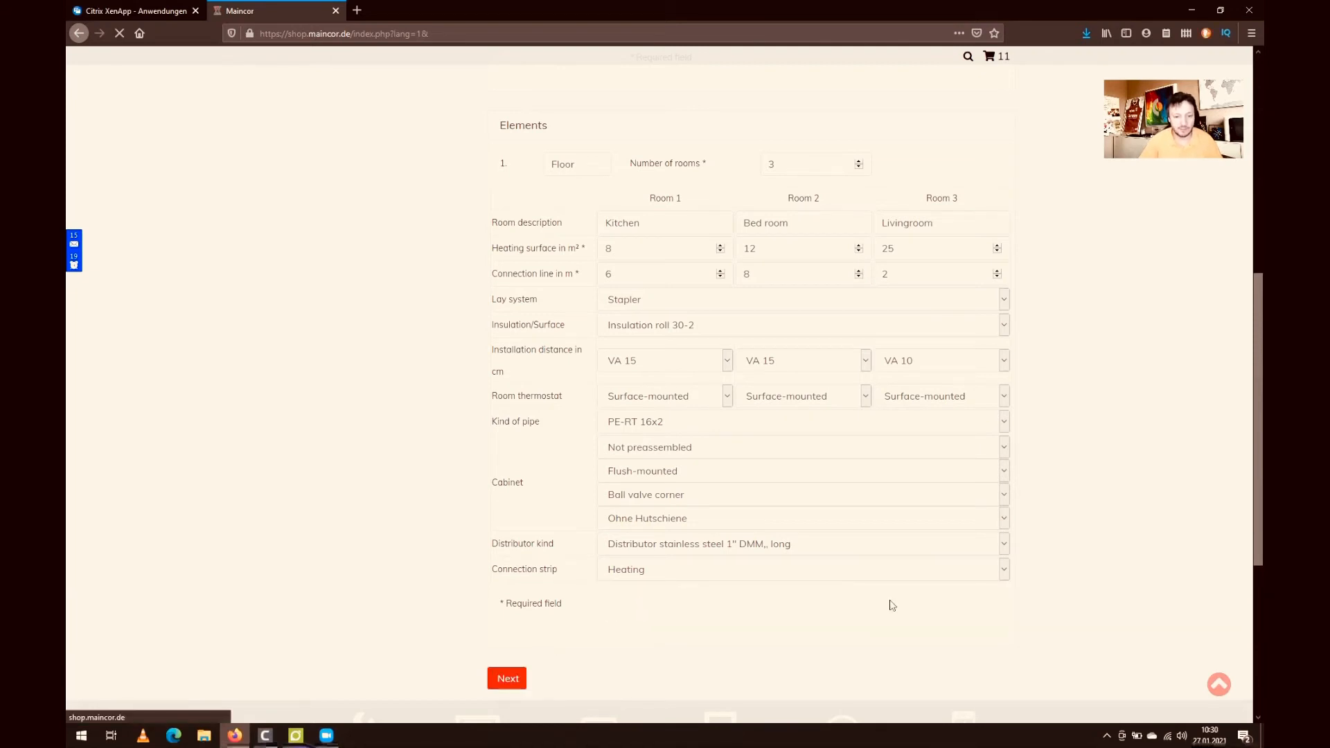
Review the pipe metres, heating load per room and proposed distributors, and calculate the article demand.
scroll(893, 606, down, 8)
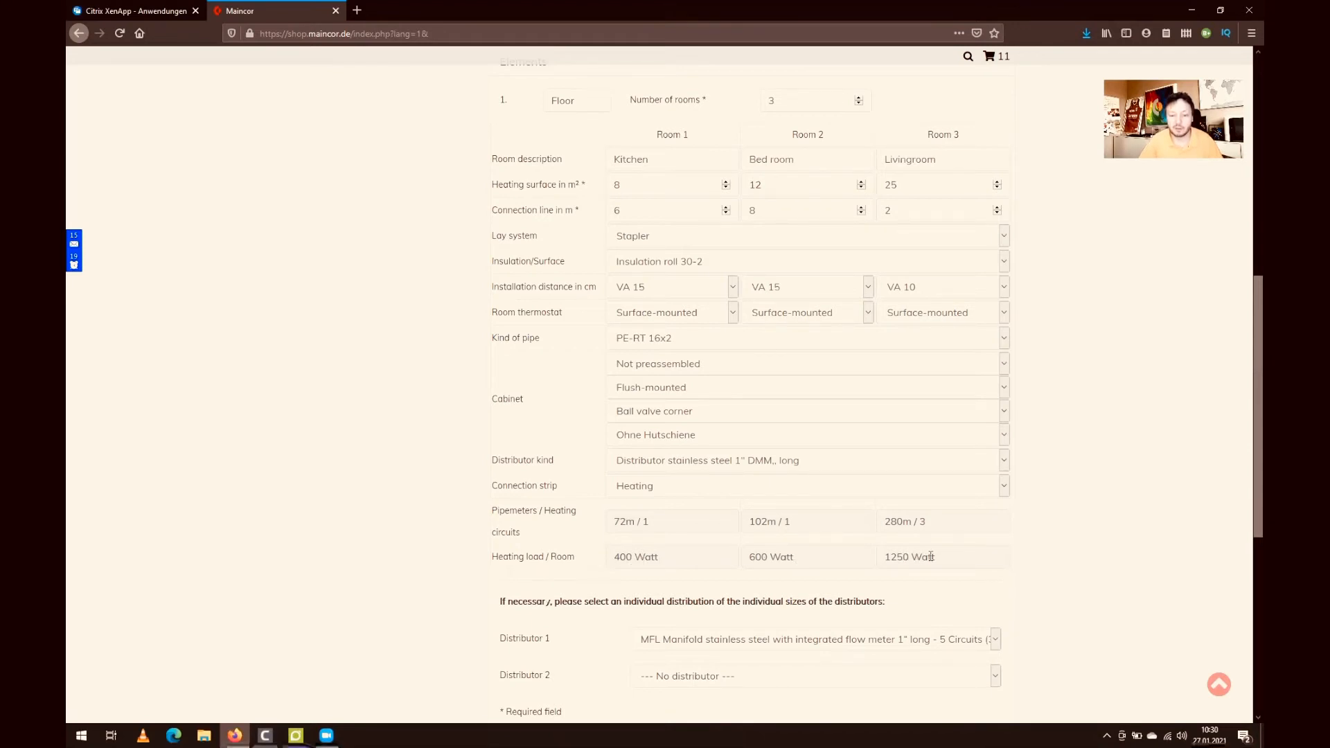
scroll(930, 556, down, 1)
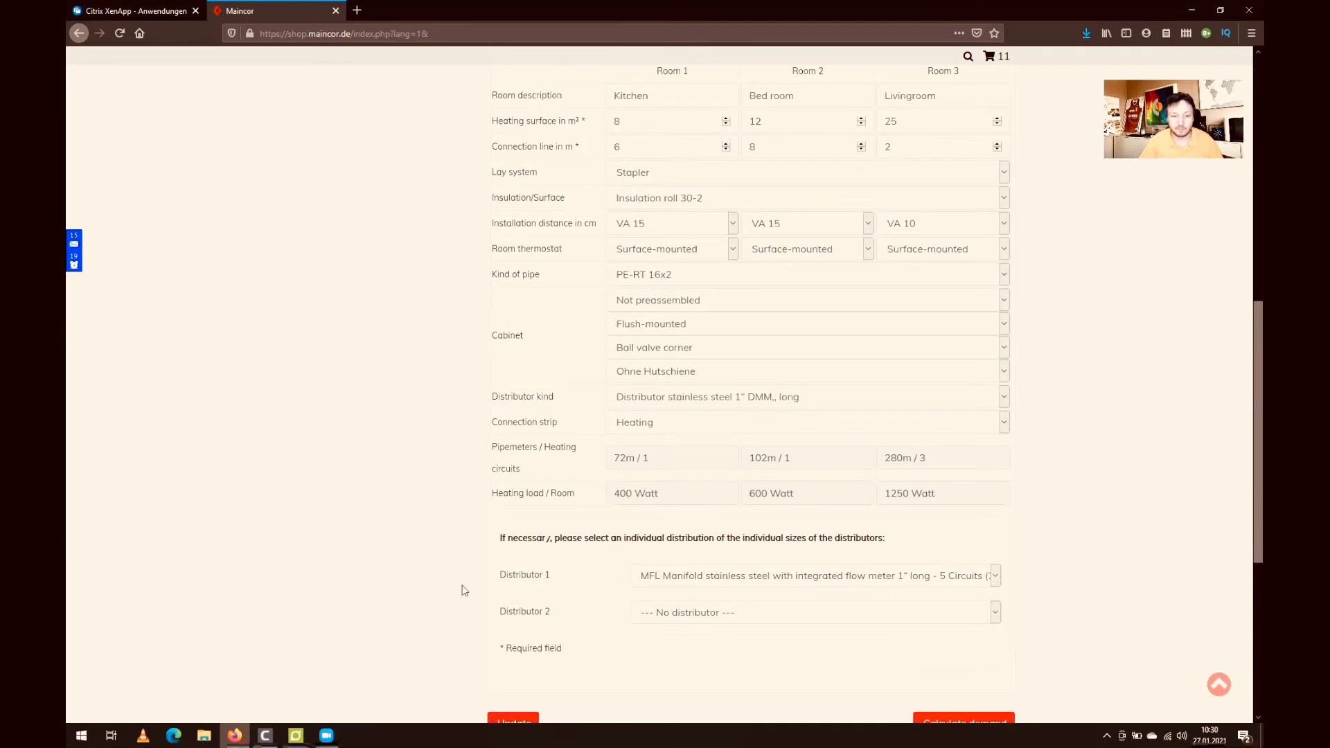
scroll(721, 604, down, 2)
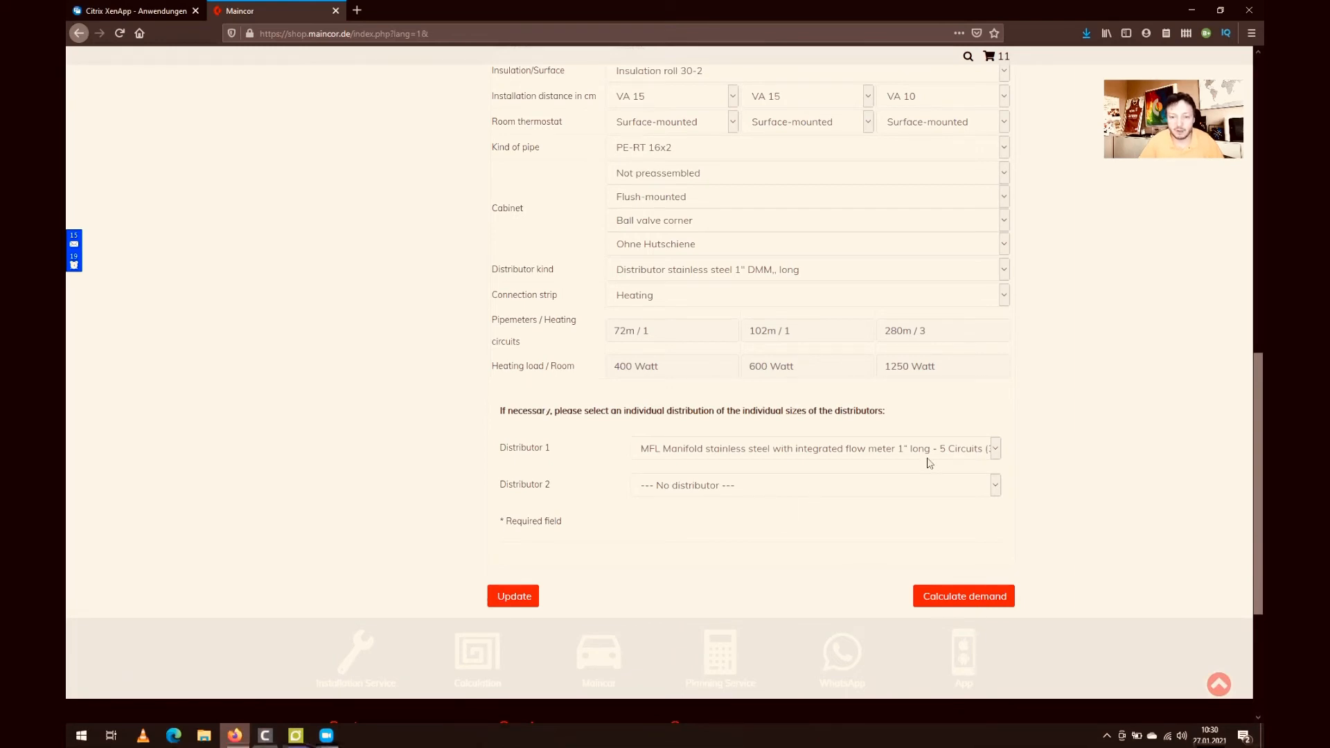
click(990, 585)
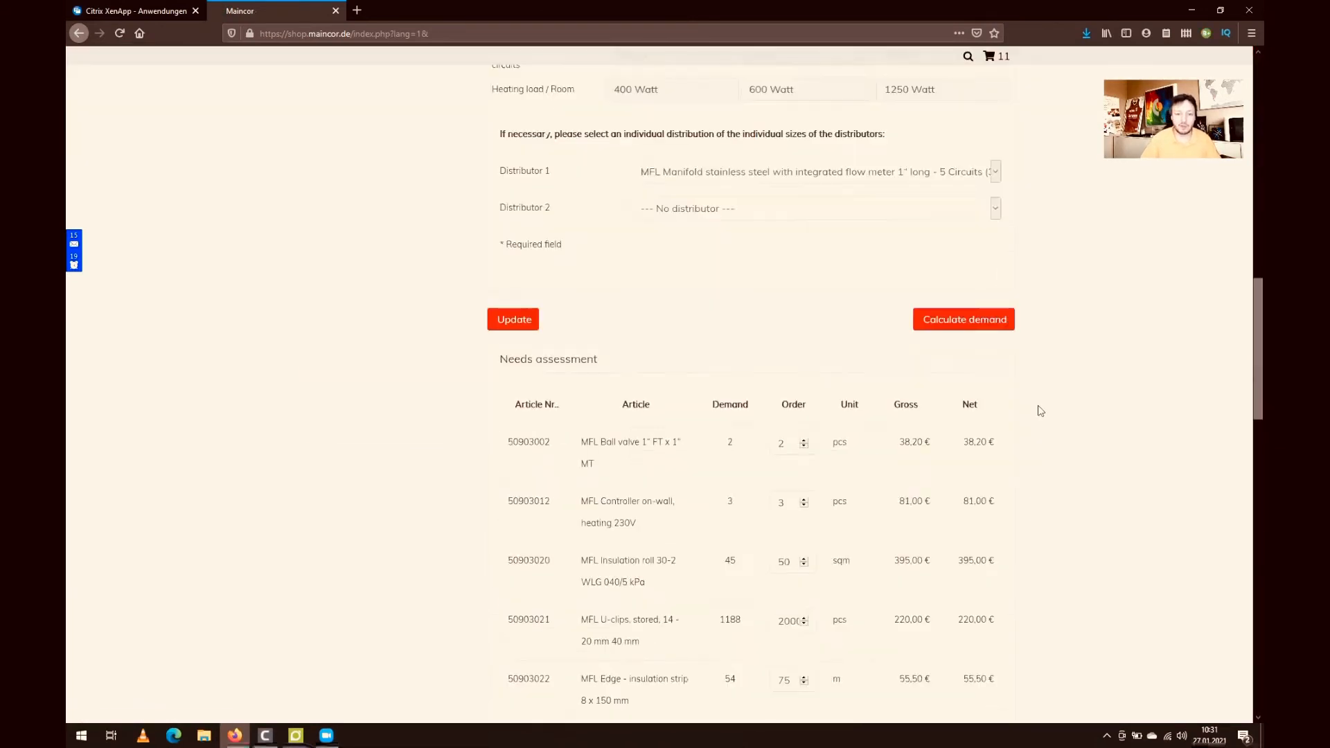
Examine the needs assessment's articles, order quantities and prices, and the additional article and end customer offer sections below it.
scroll(1041, 410, up, 15)
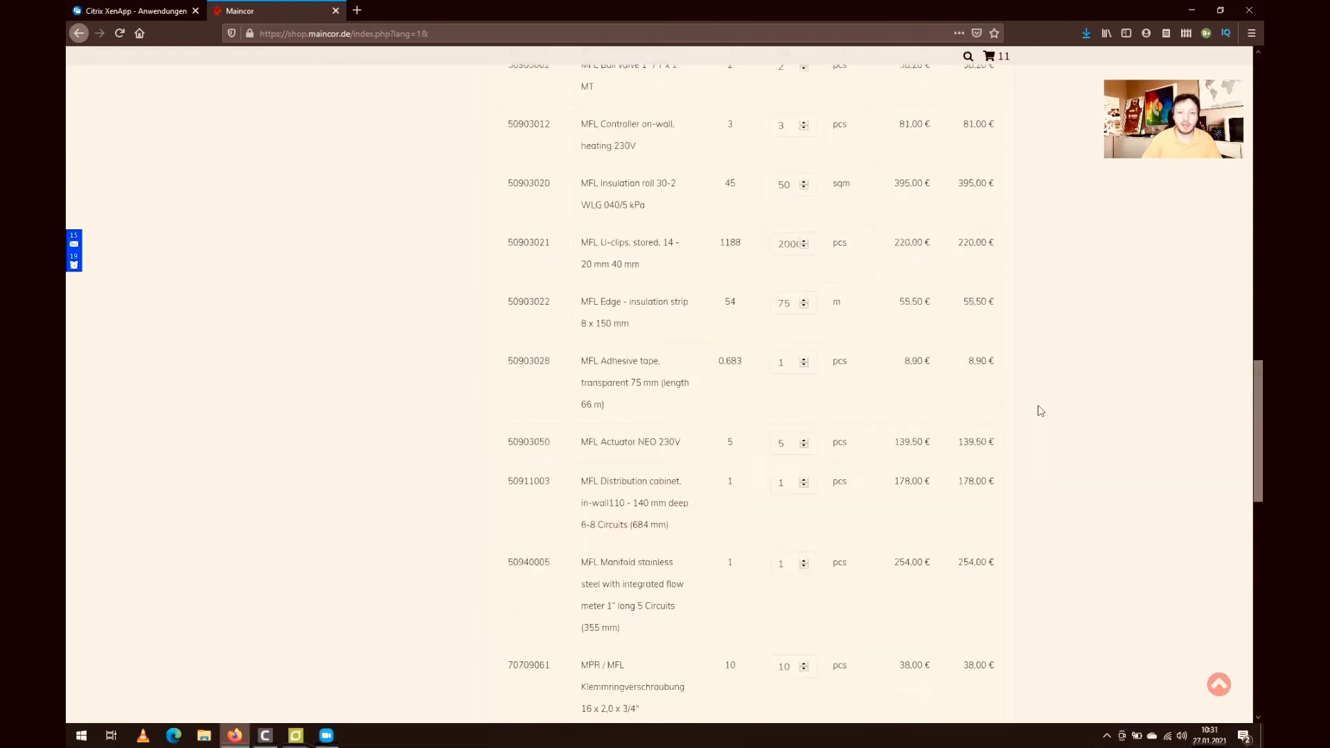
scroll(1041, 410, down, 3)
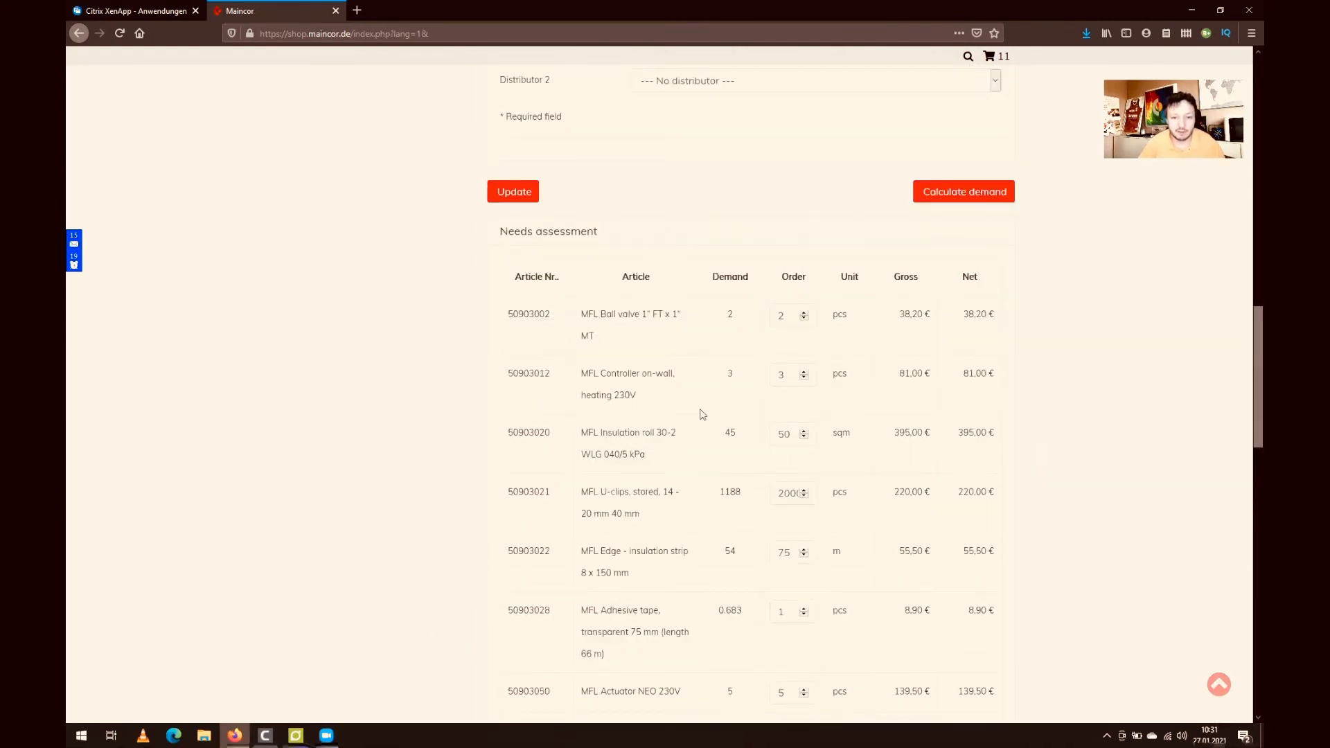
scroll(658, 341, down, 1)
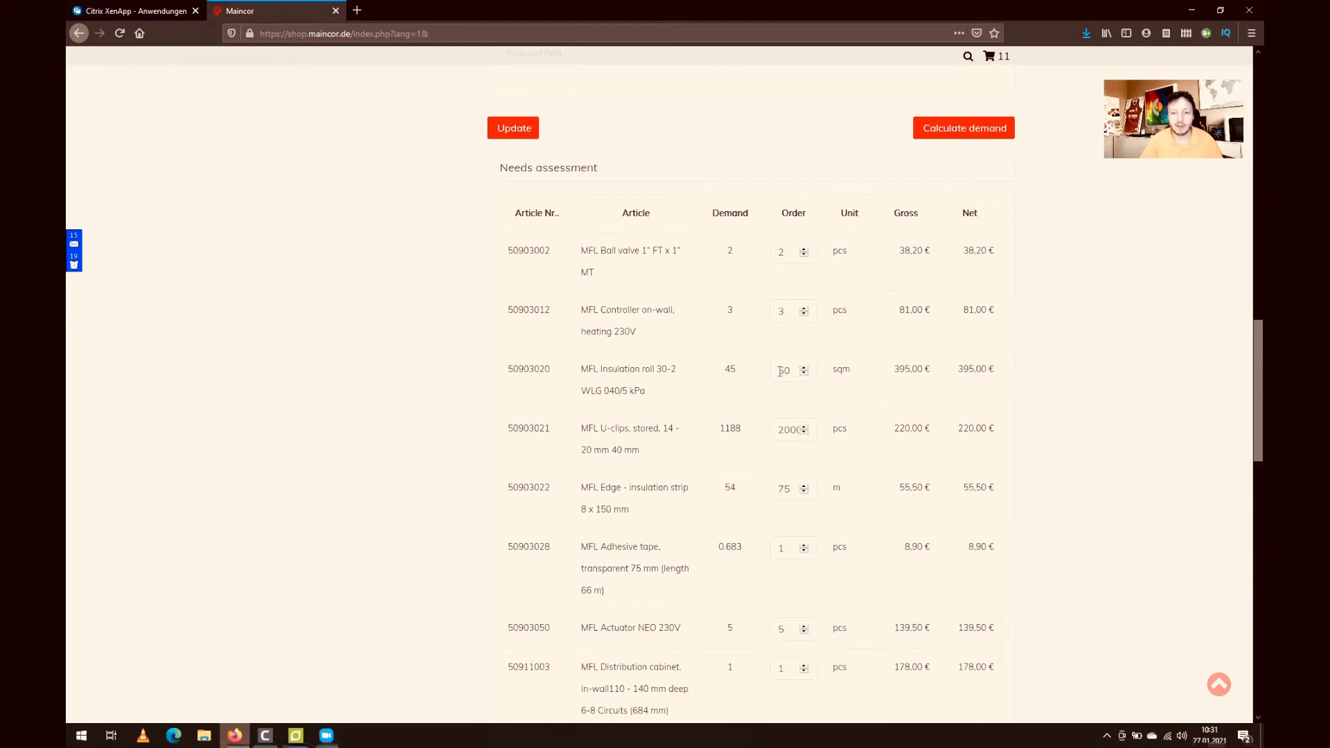
scroll(1025, 354, down, 7)
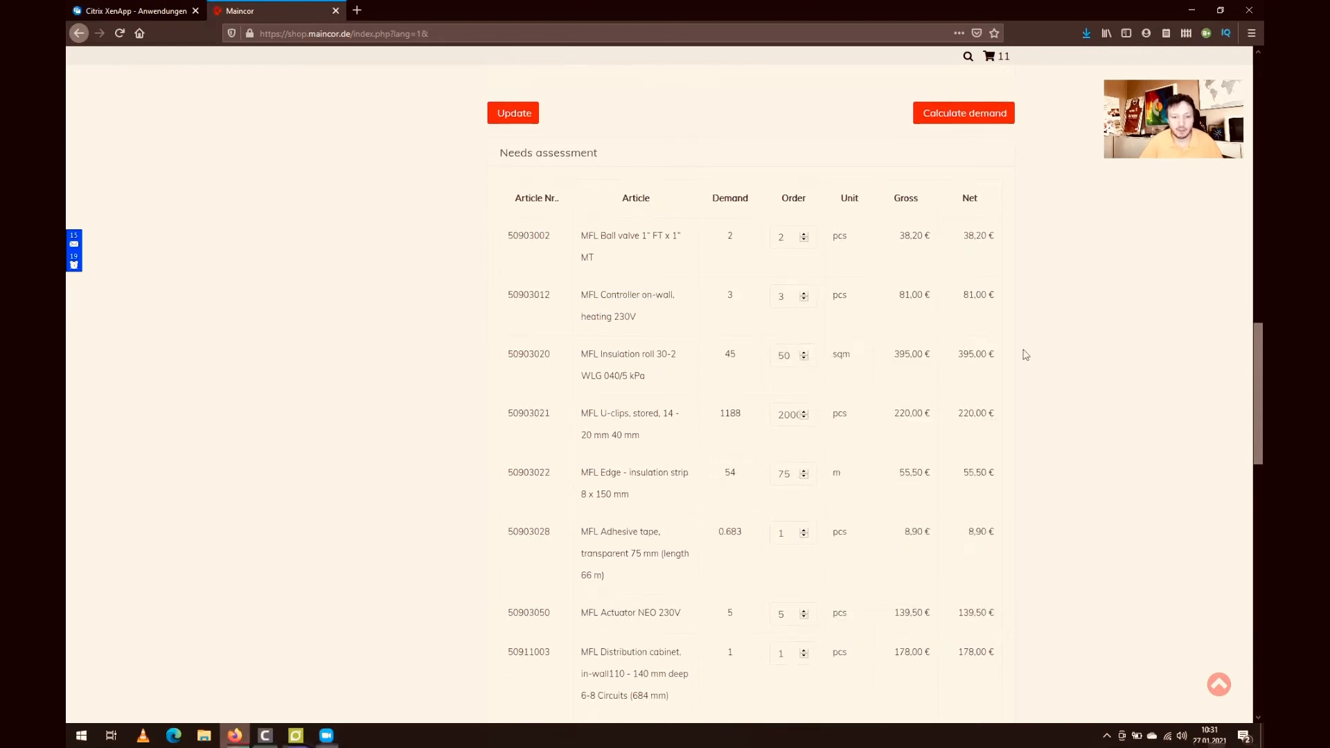
scroll(1027, 354, down, 2)
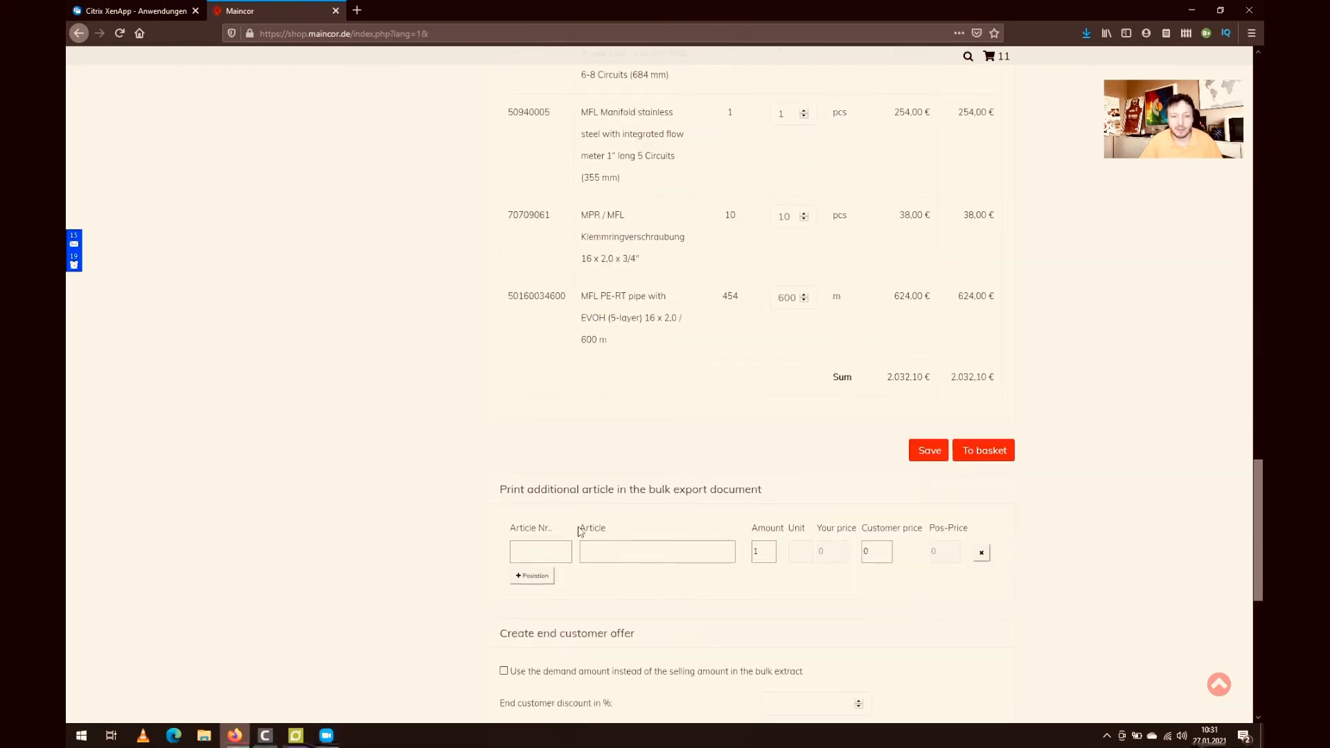
click(702, 558)
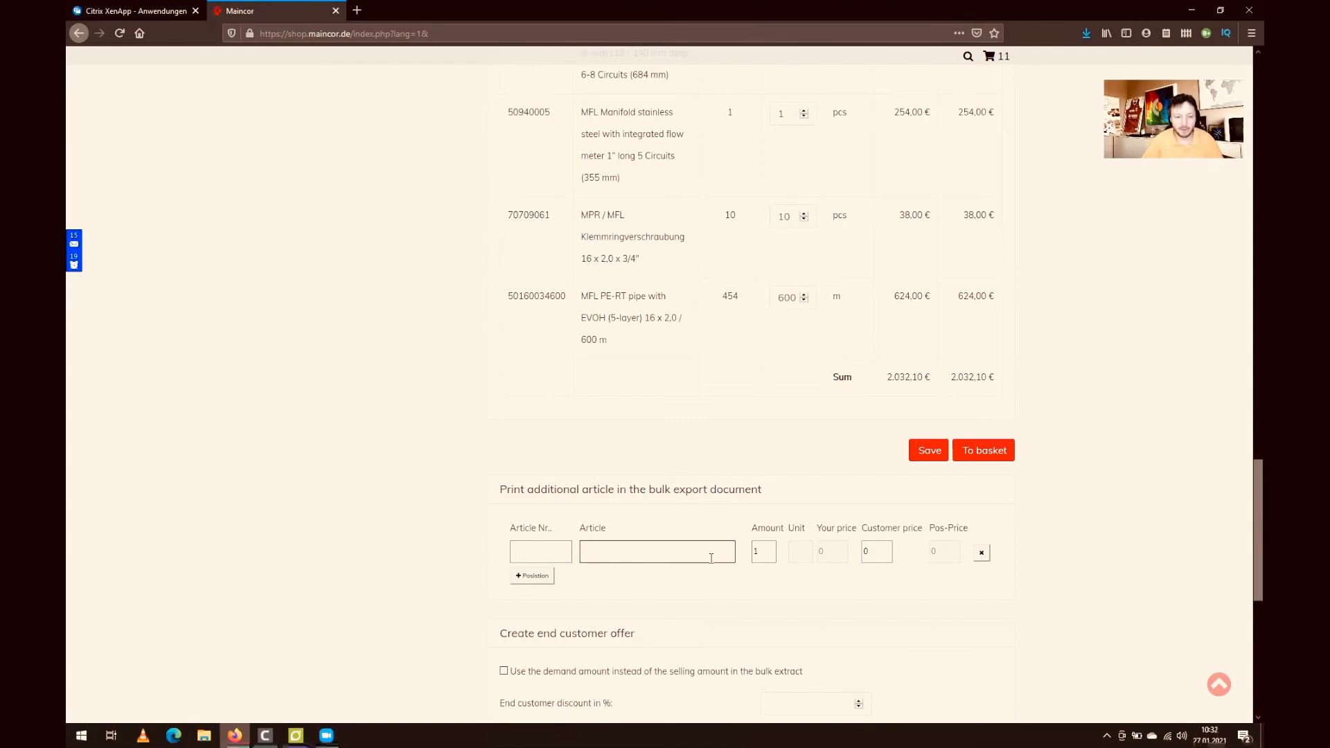
scroll(711, 558, down, 5)
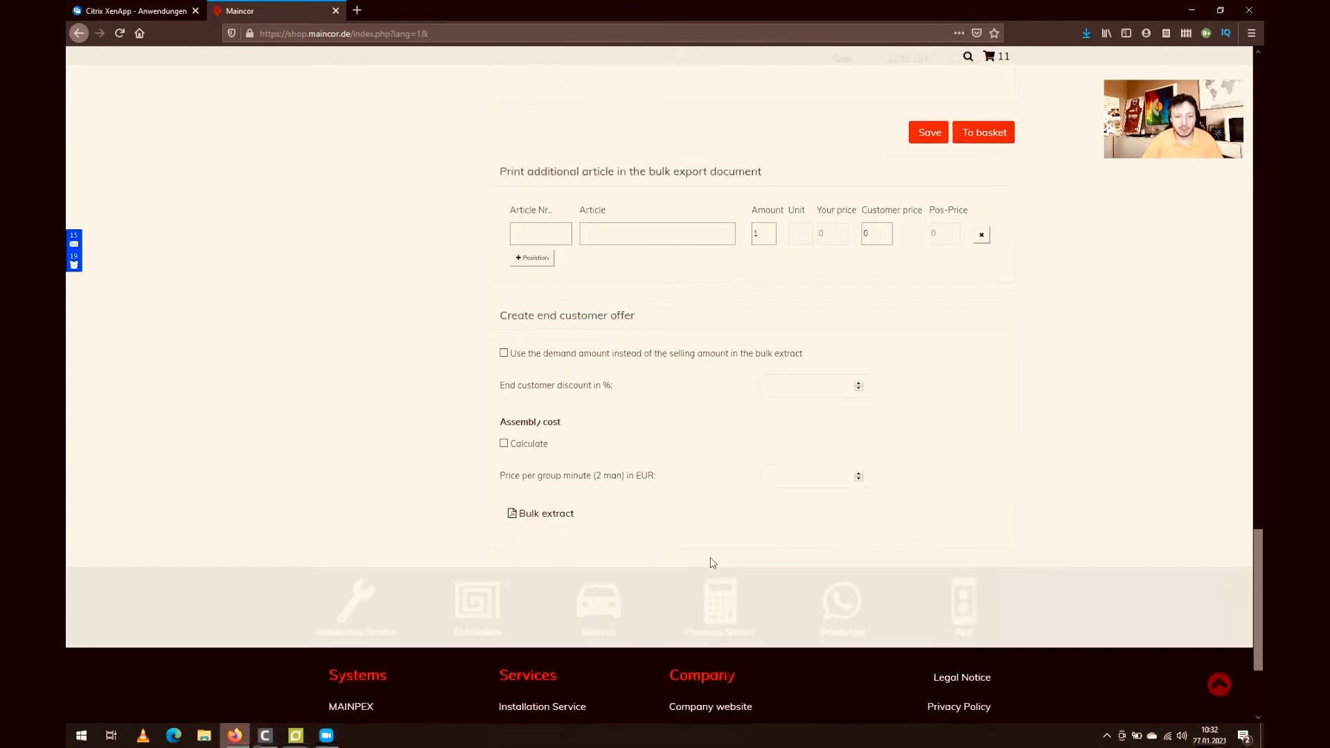
Save the project, and delete the other underfloor heating project dated 27.01.2021 from the calculation overview.
click(932, 139)
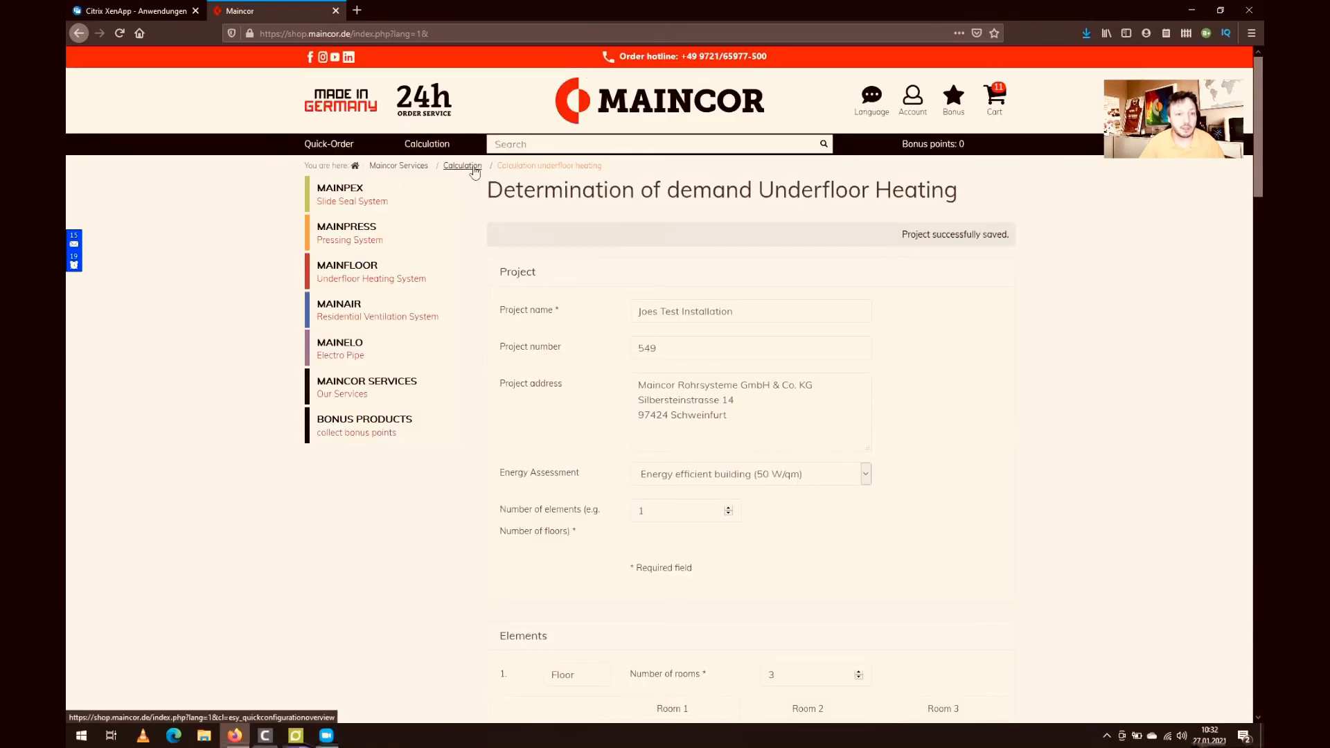
click(416, 143)
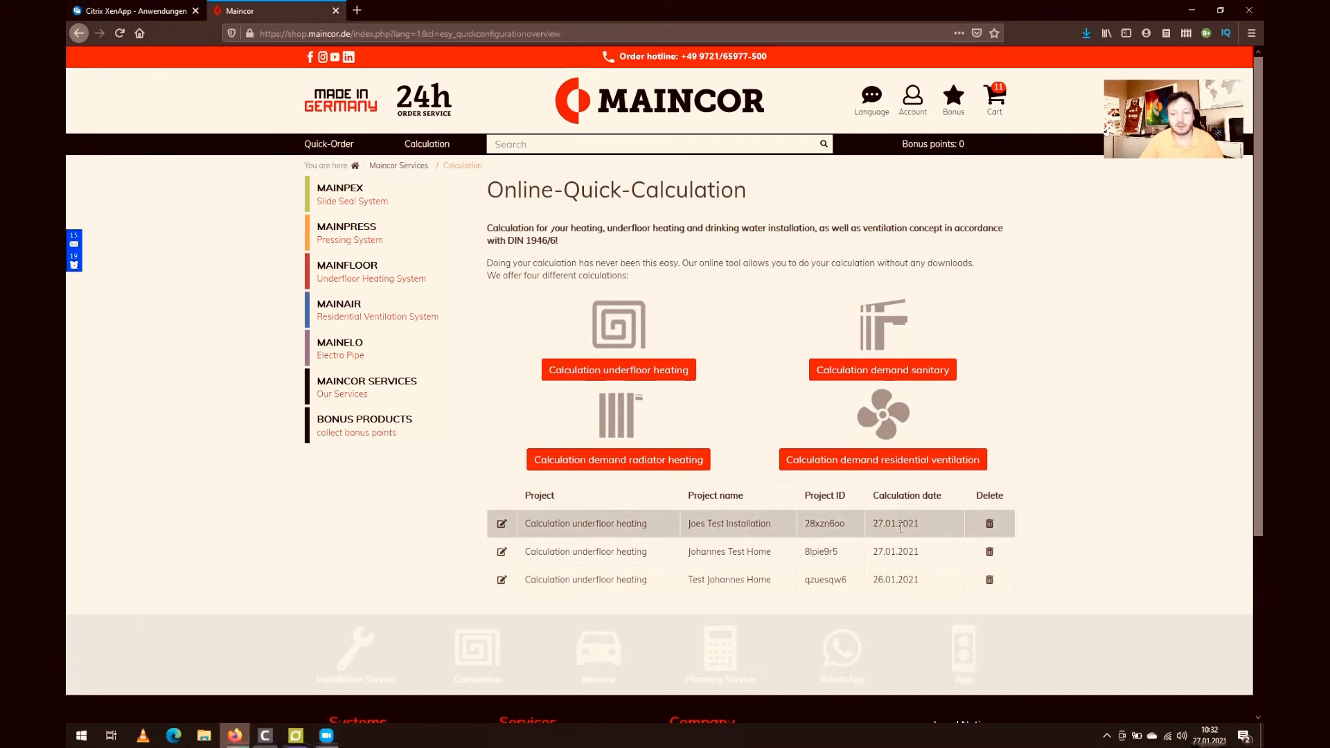
click(989, 552)
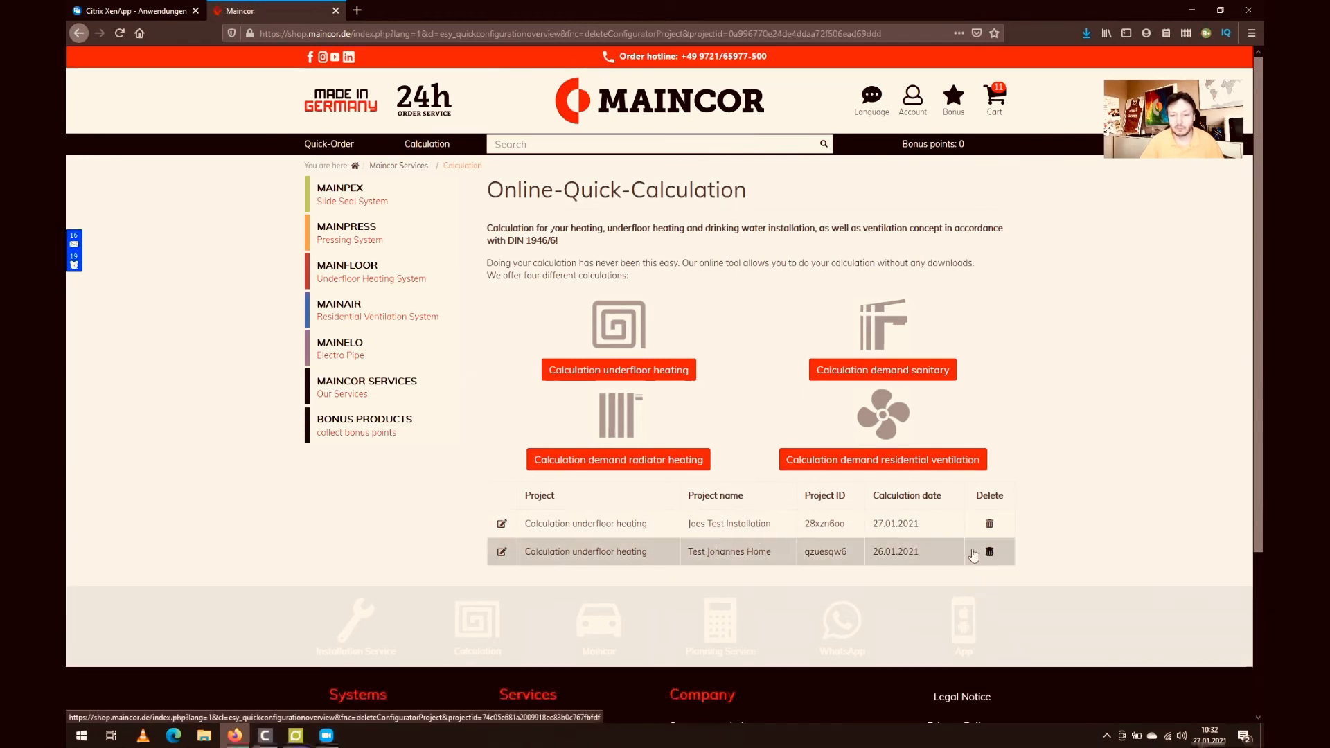
Reopen the newly saved test installation from the project list and look through its room and distributor settings.
click(501, 525)
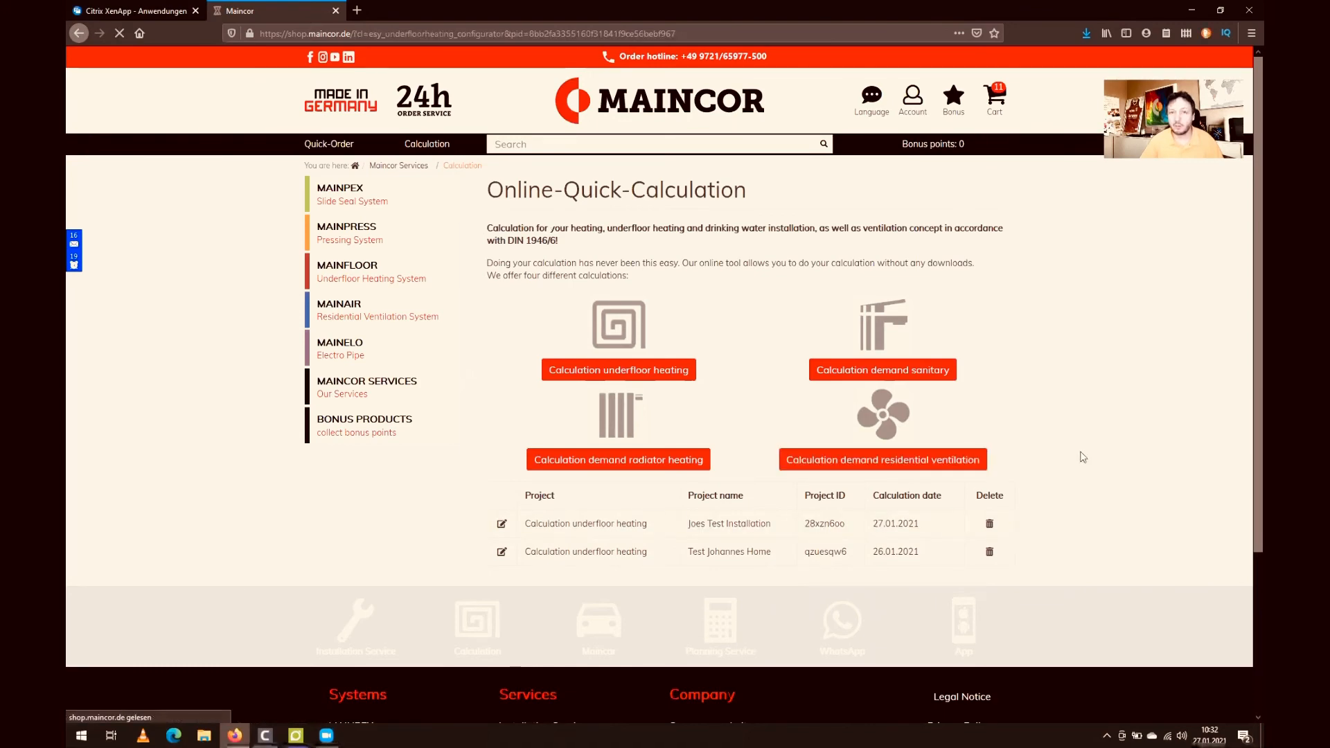
scroll(1083, 457, down, 8)
scroll(1081, 457, down, 4)
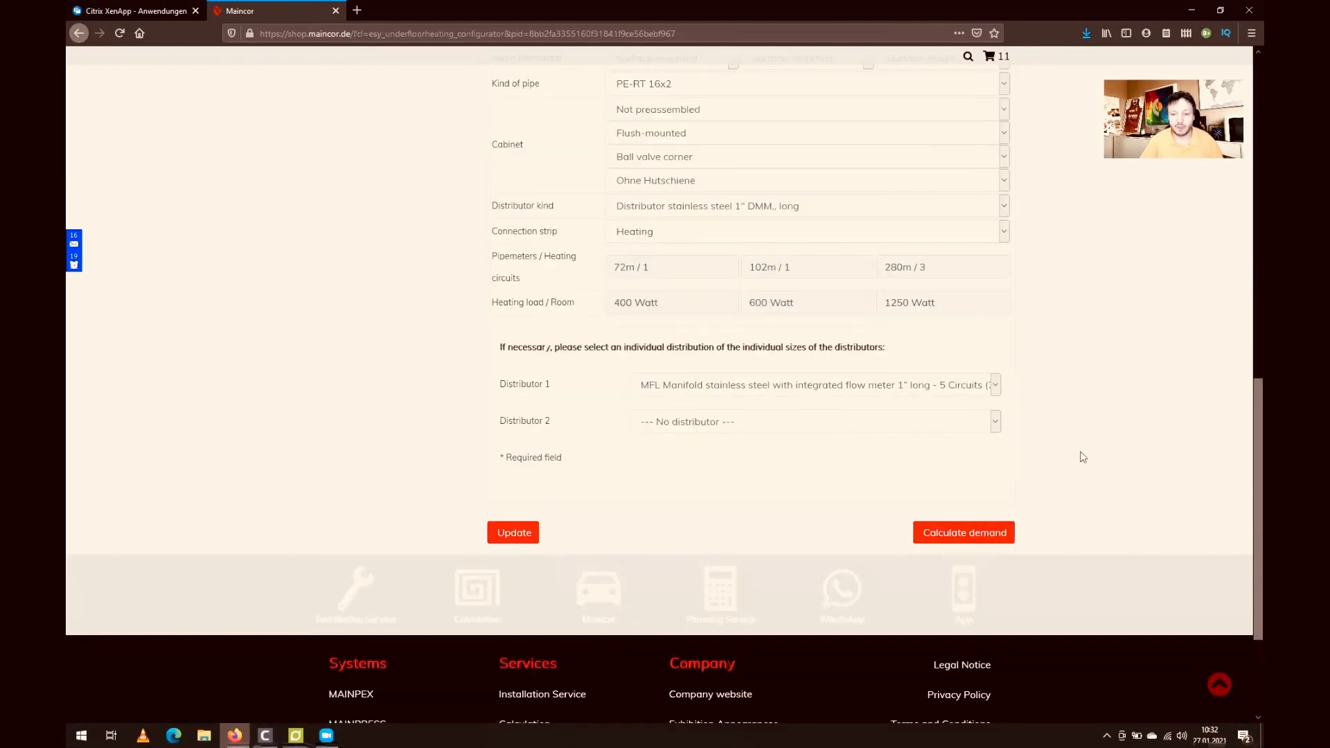
scroll(1081, 457, up, 6)
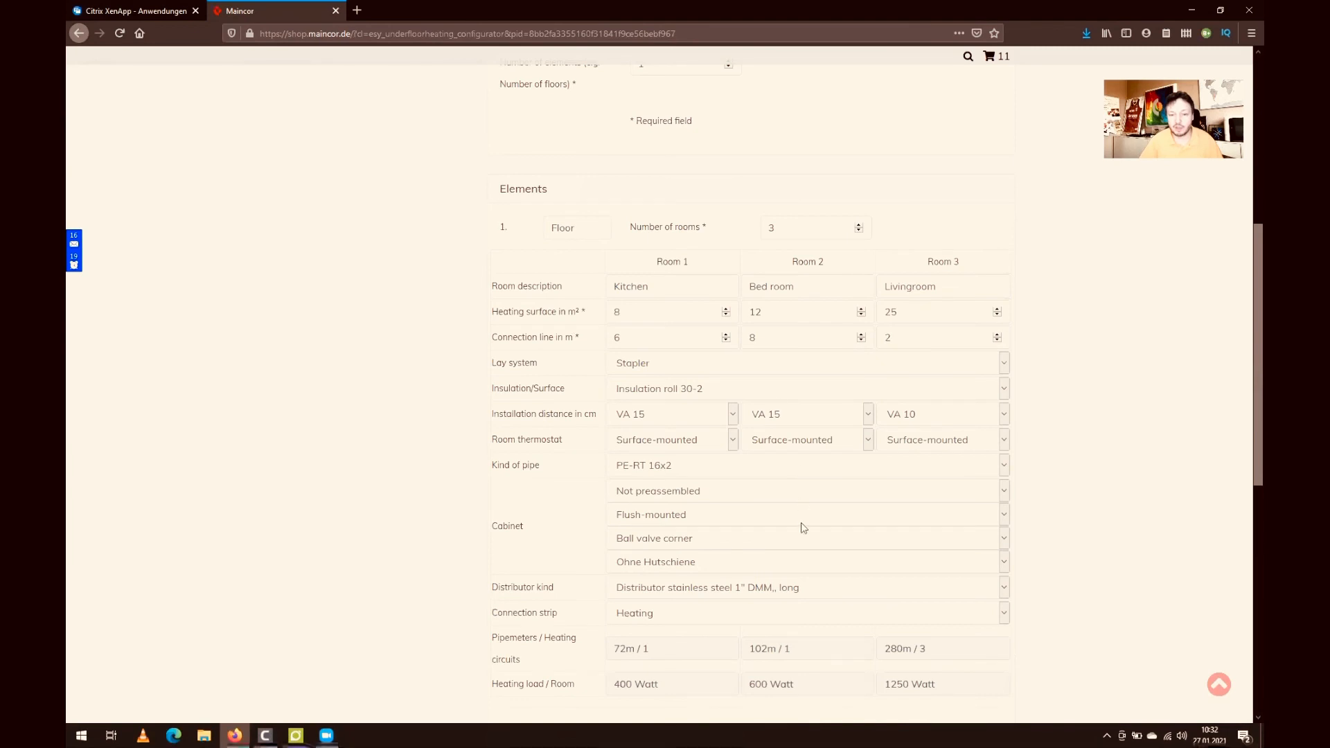
Calculate the article demand for the reopened test installation and look over its article list and end customer offer section.
scroll(803, 530, down, 5)
click(937, 595)
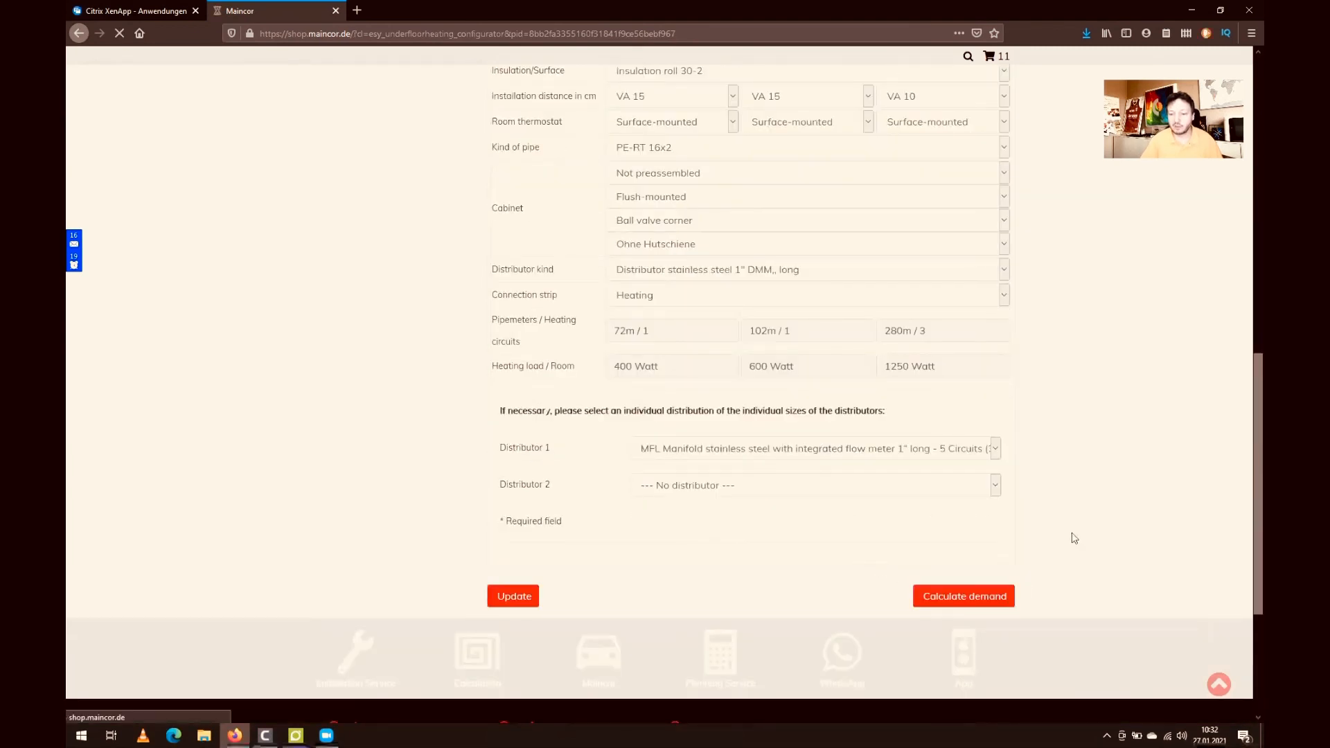
scroll(1065, 516, down, 15)
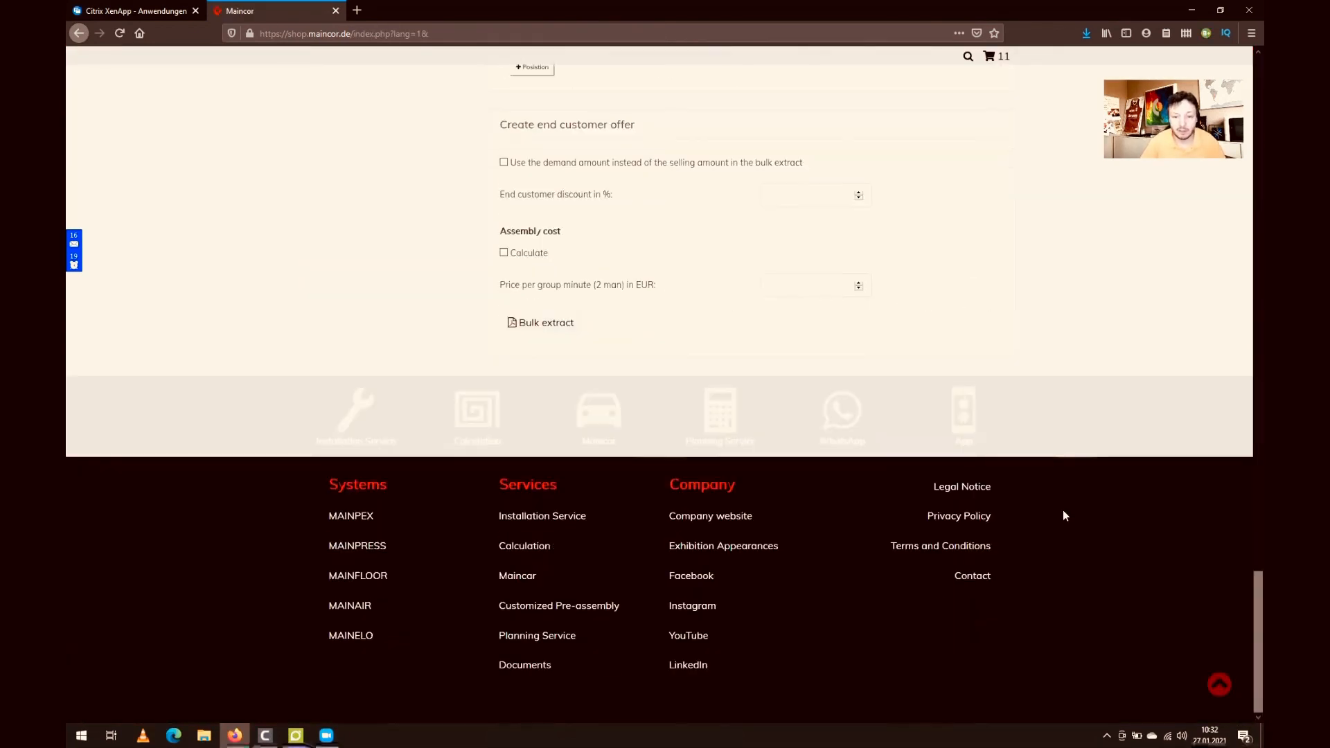
scroll(1065, 516, up, 10)
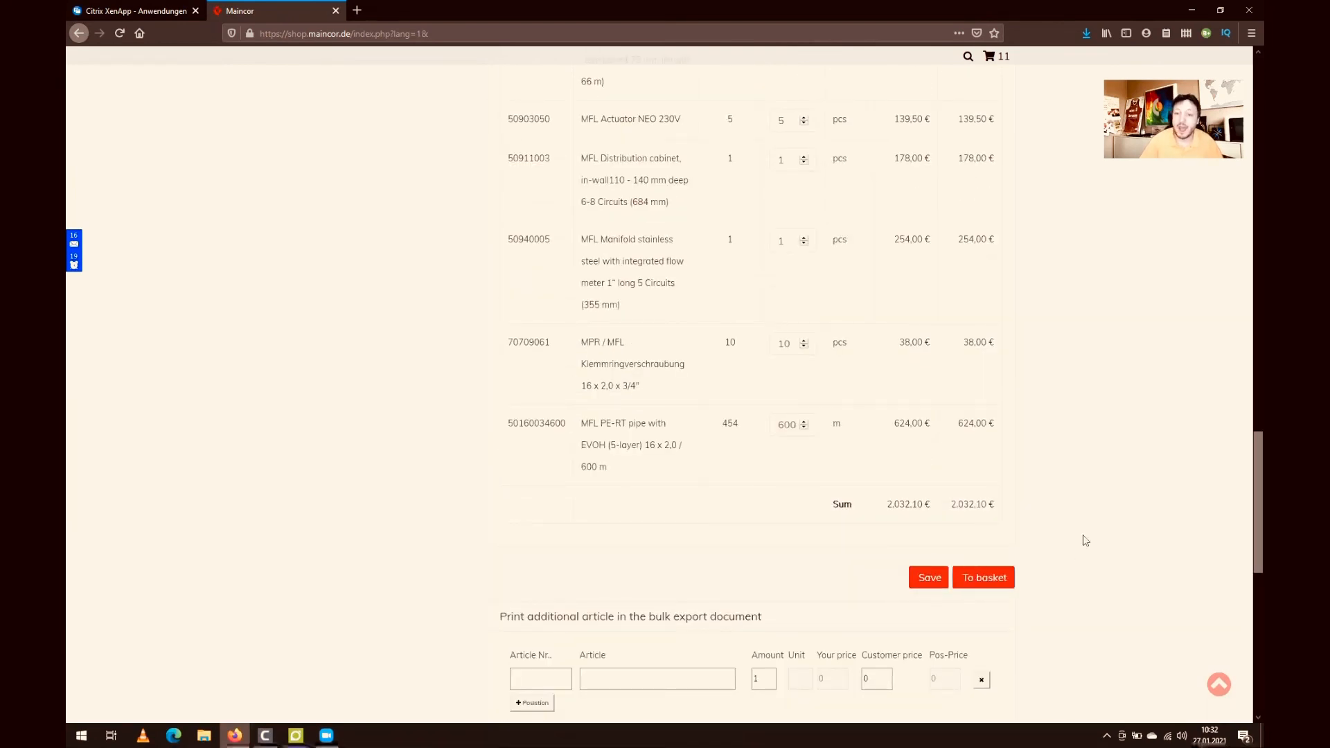
Open the shopping cart and review its underfloor heating articles, quantities, prices and order totals.
click(987, 59)
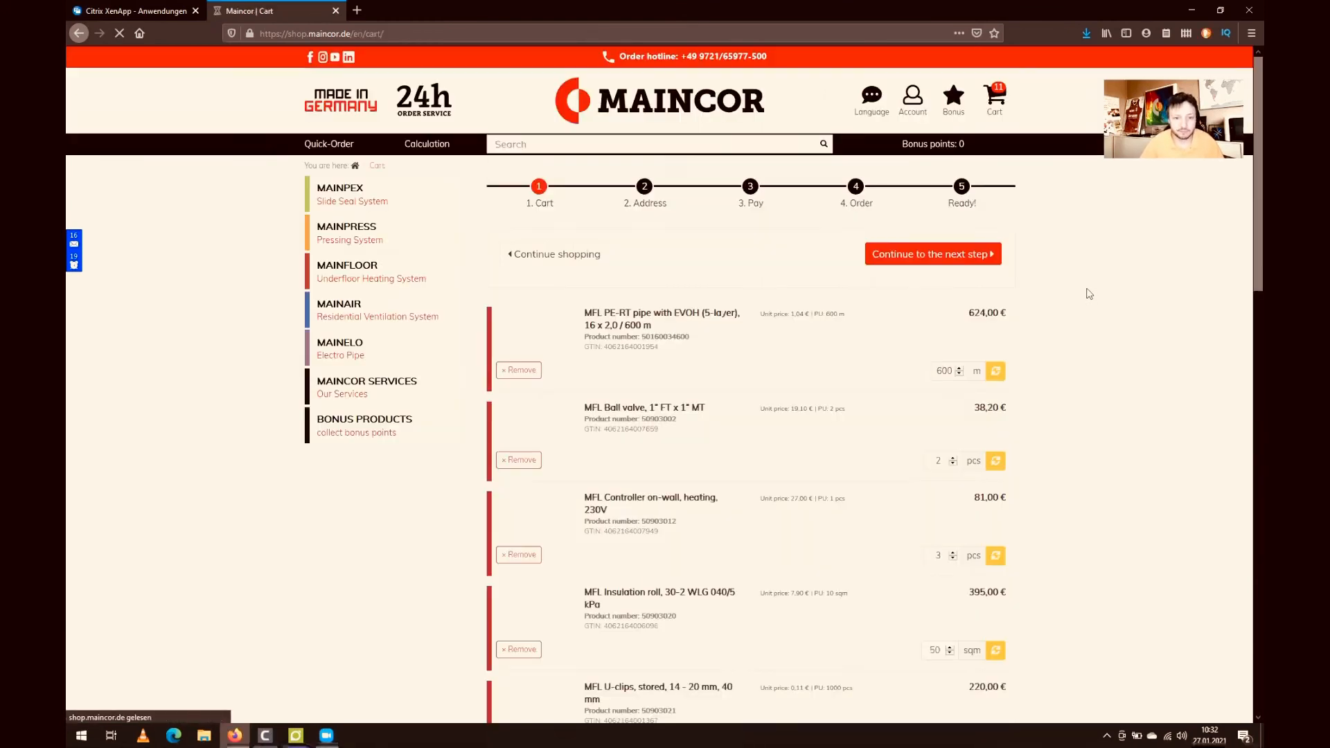
scroll(665, 266, down, 1)
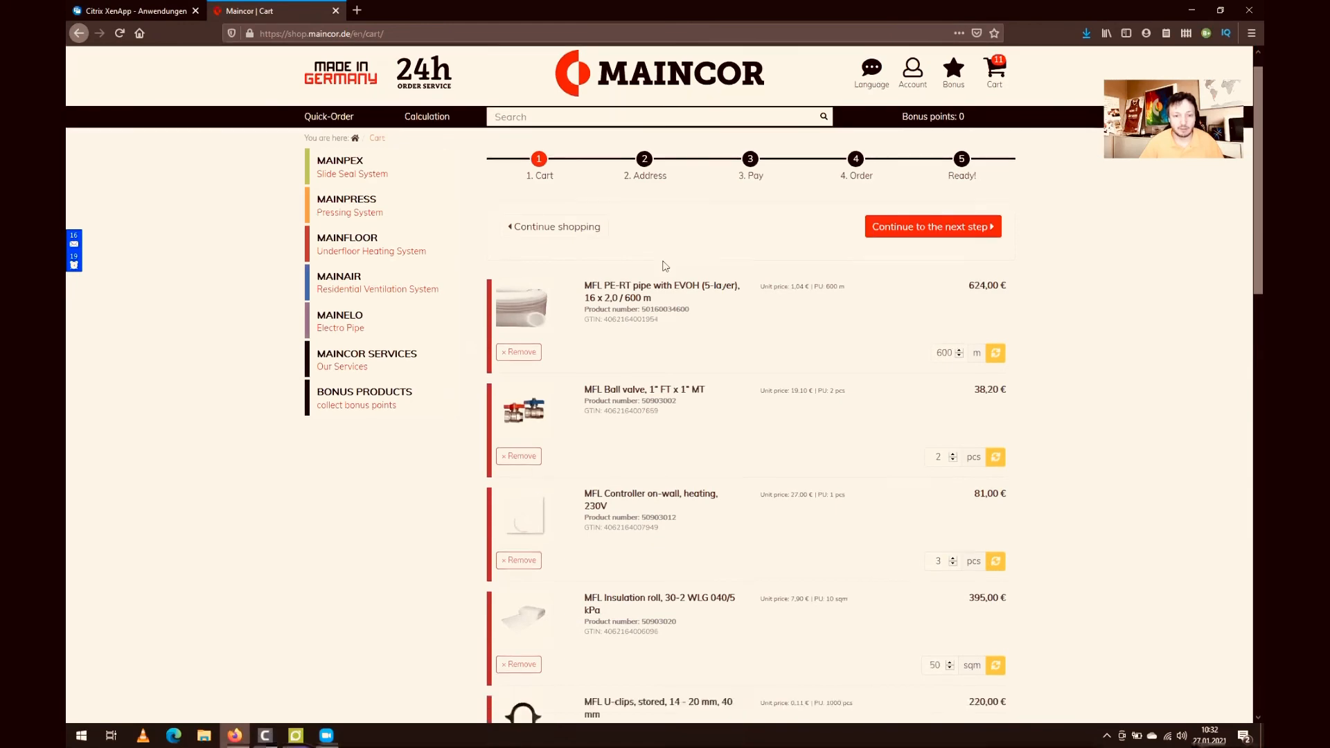
scroll(665, 266, down, 14)
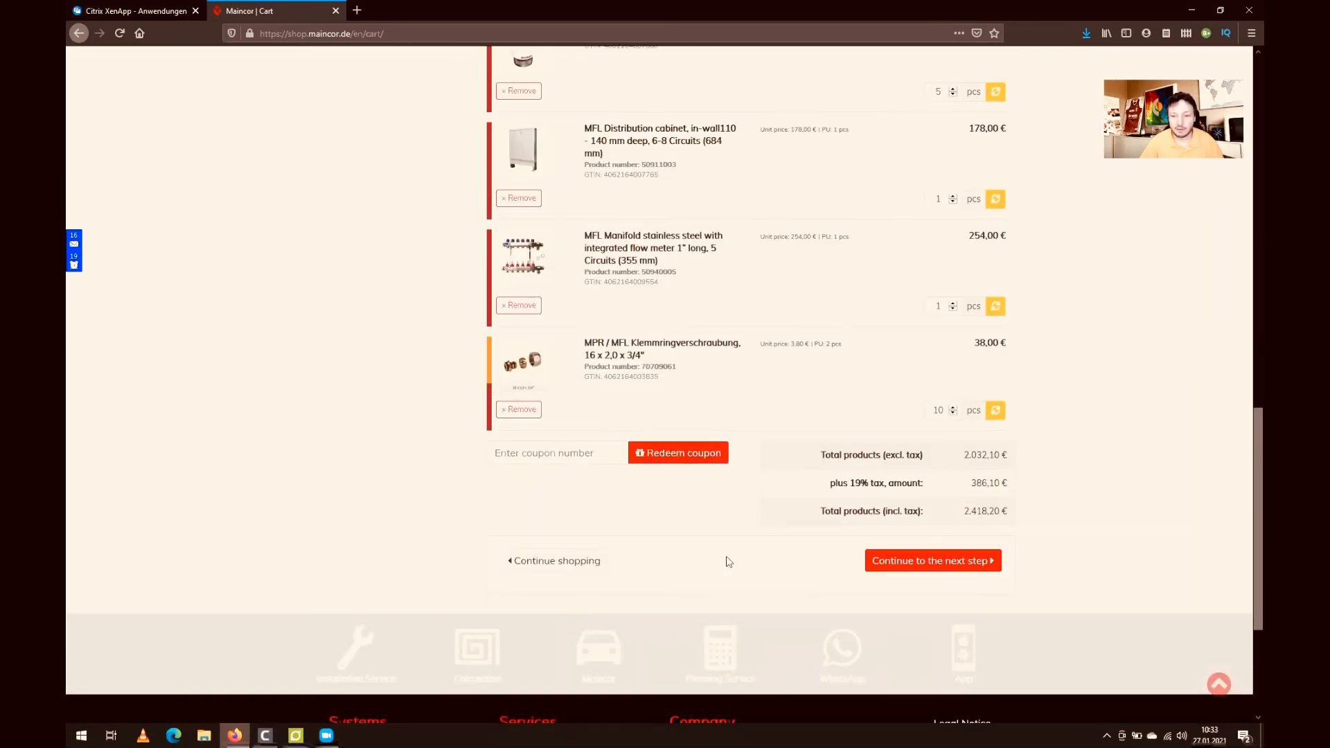
scroll(735, 541, up, 1)
scroll(750, 521, up, 2)
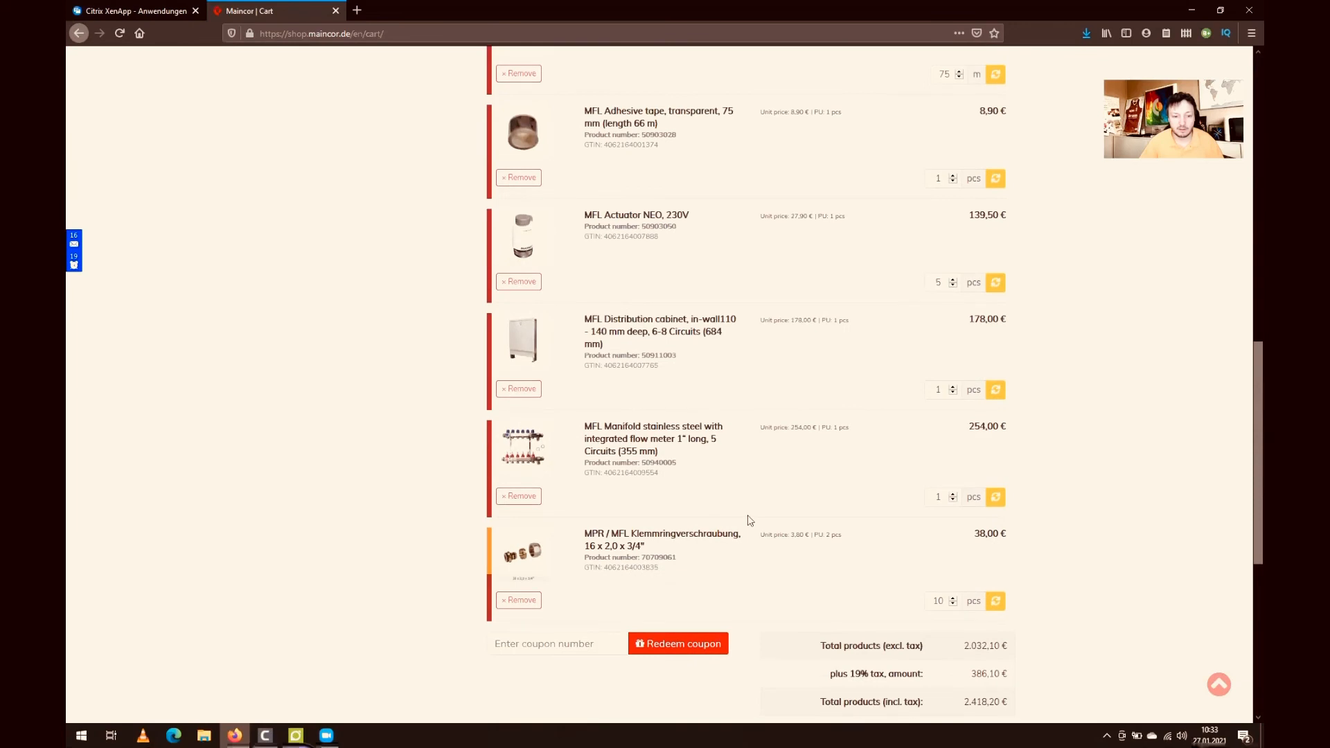
Remove all the underfloor heating articles from the shopping cart one by one until it is empty.
click(531, 602)
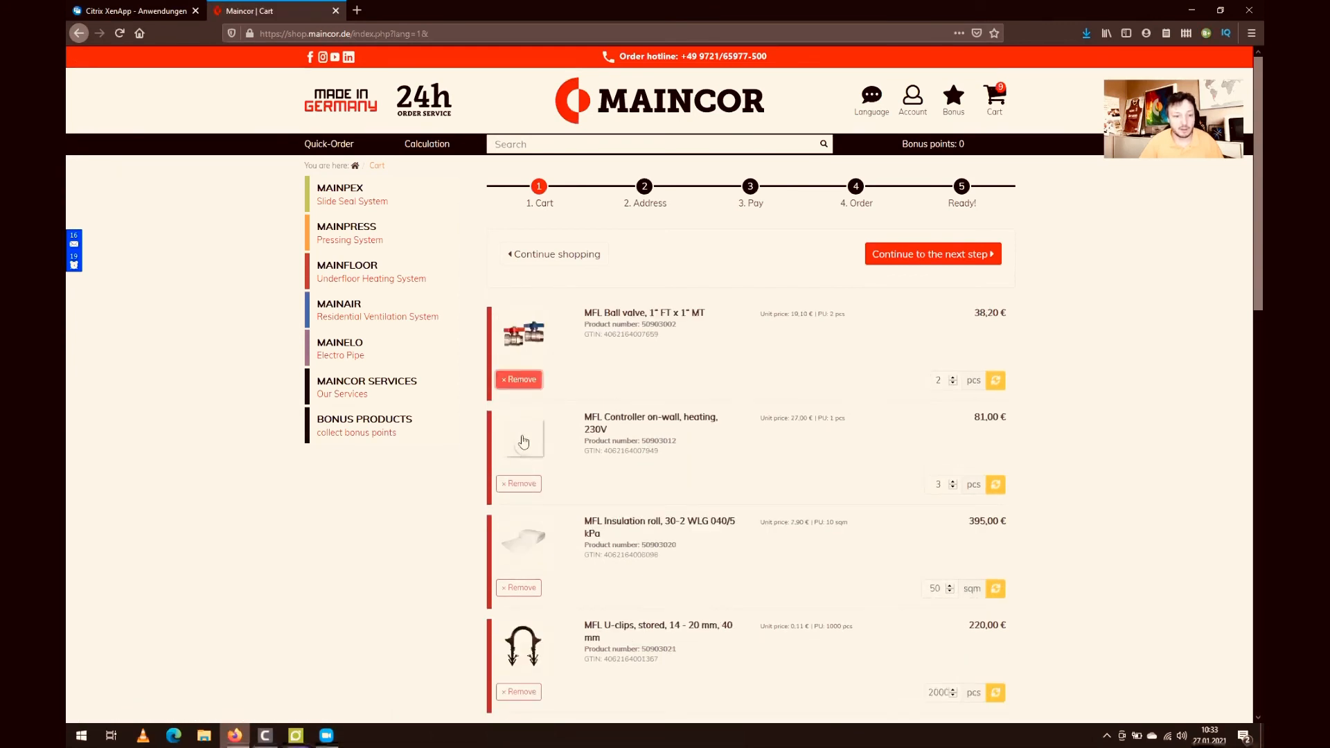
click(520, 483)
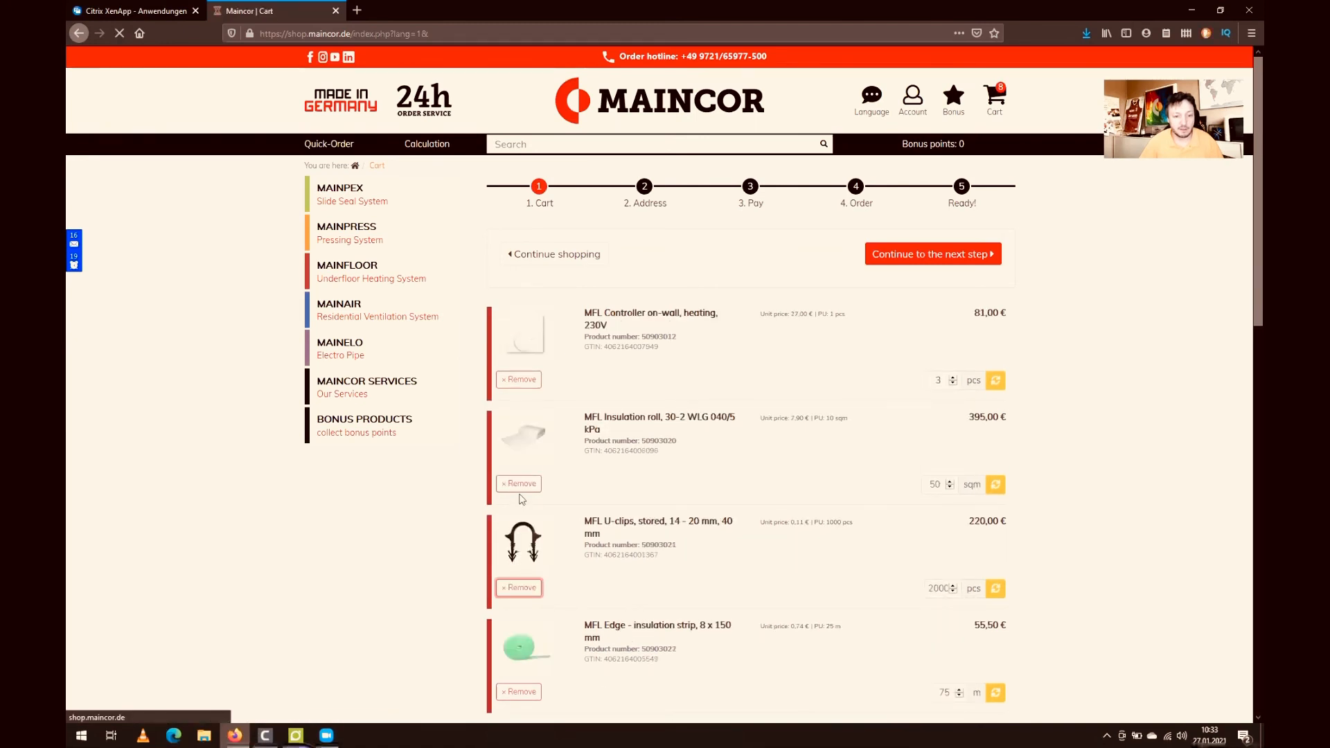
click(520, 483)
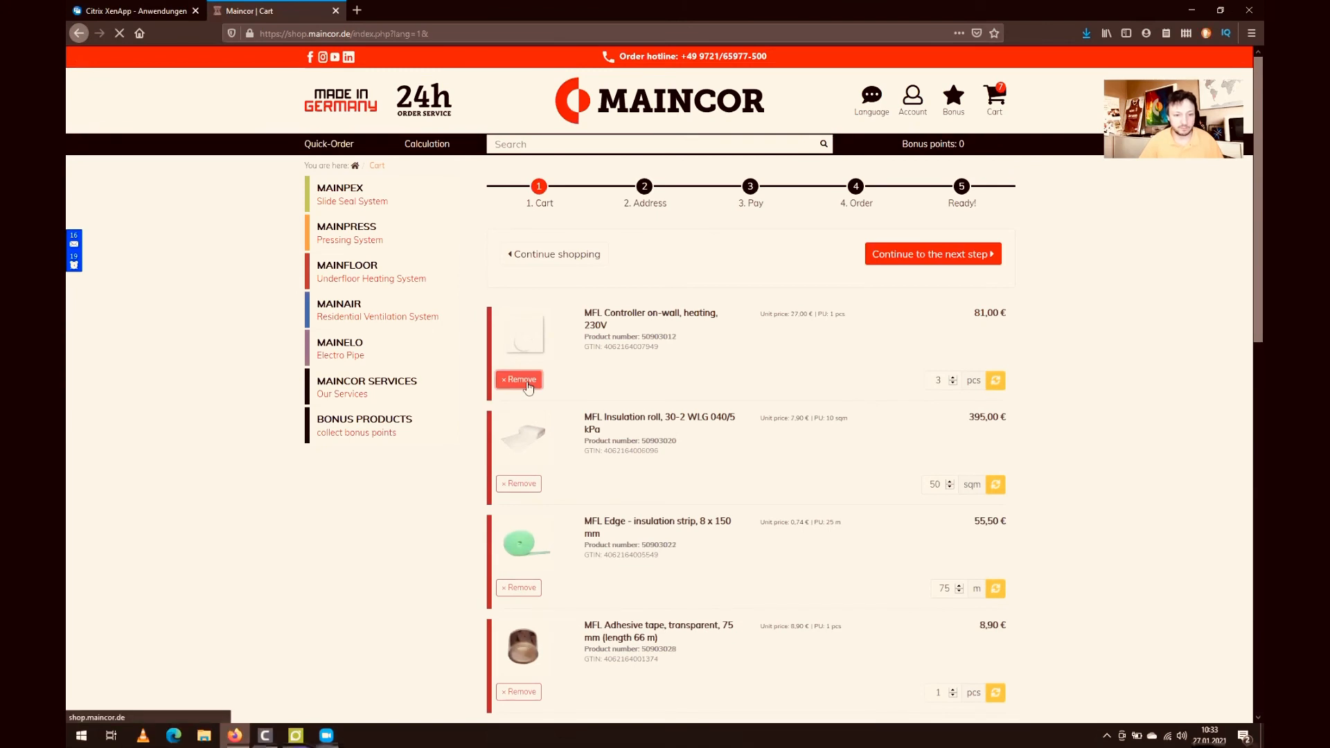
click(528, 386)
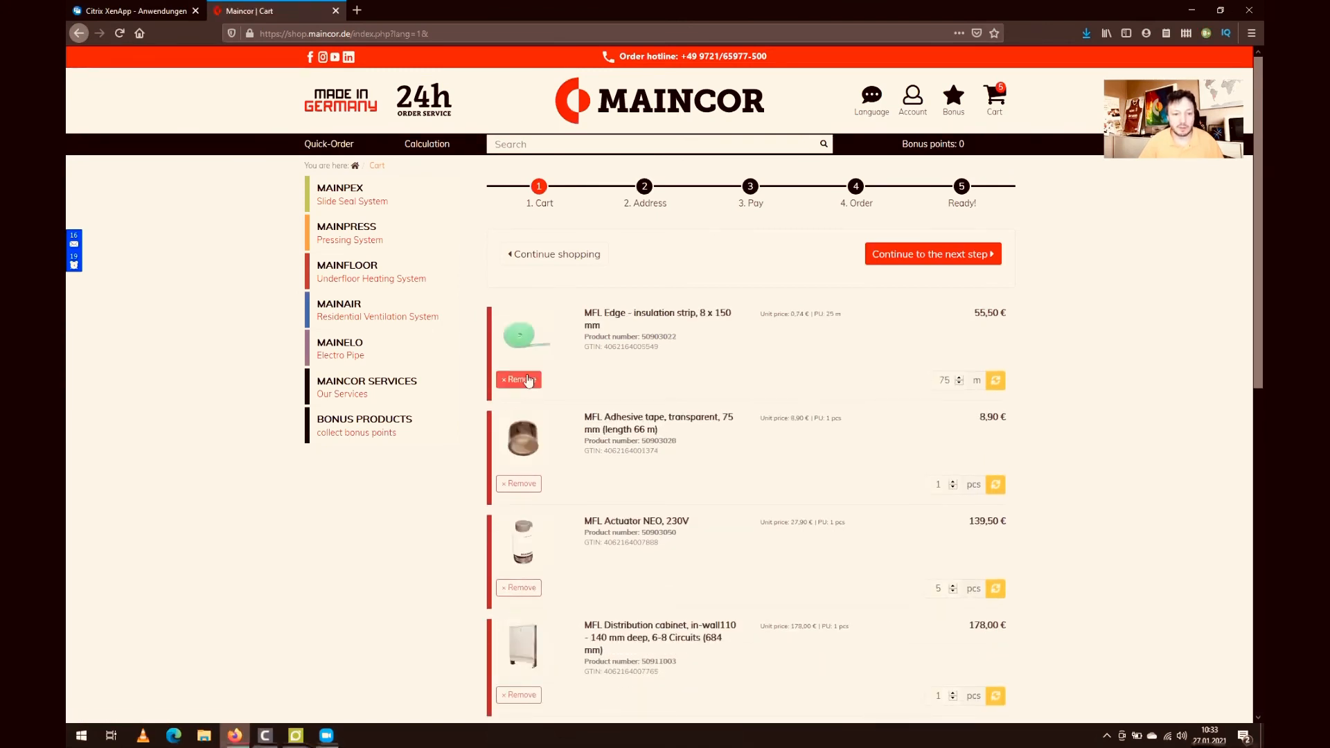
click(528, 380)
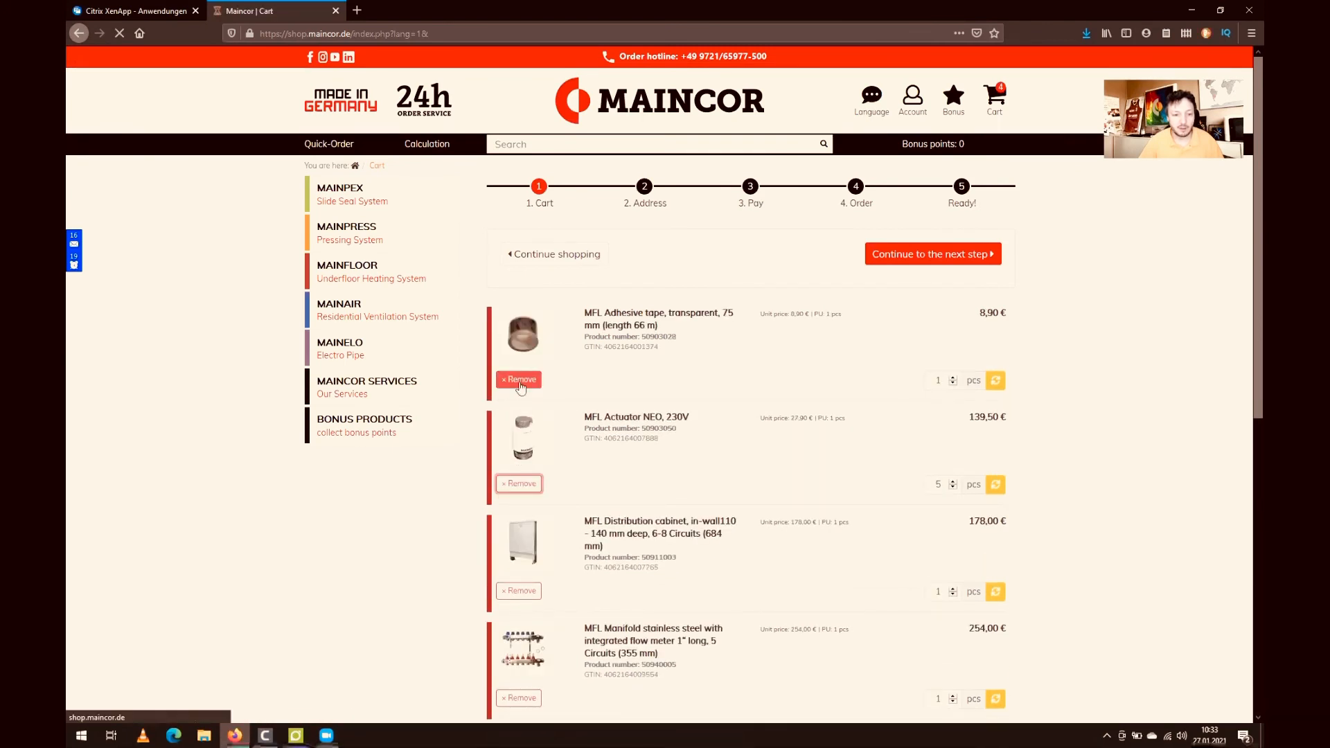
scroll(612, 472, down, 1)
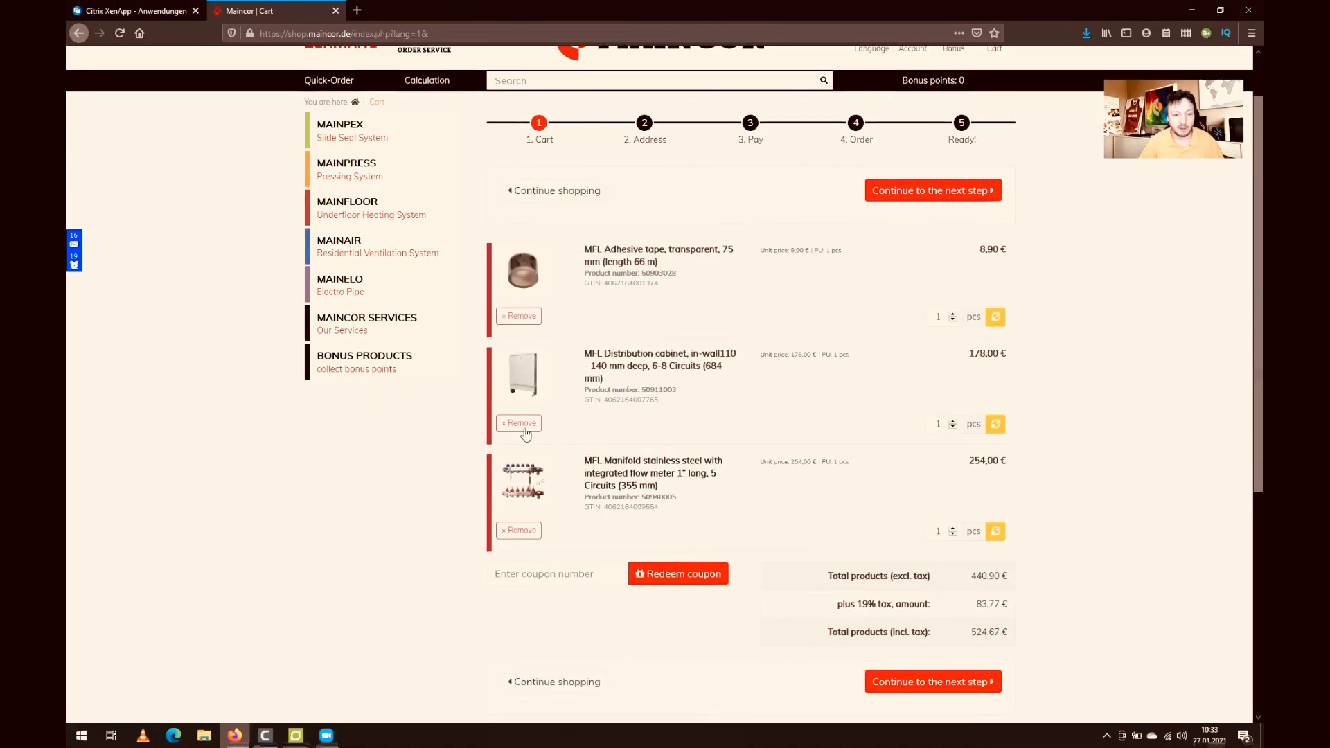
click(521, 424)
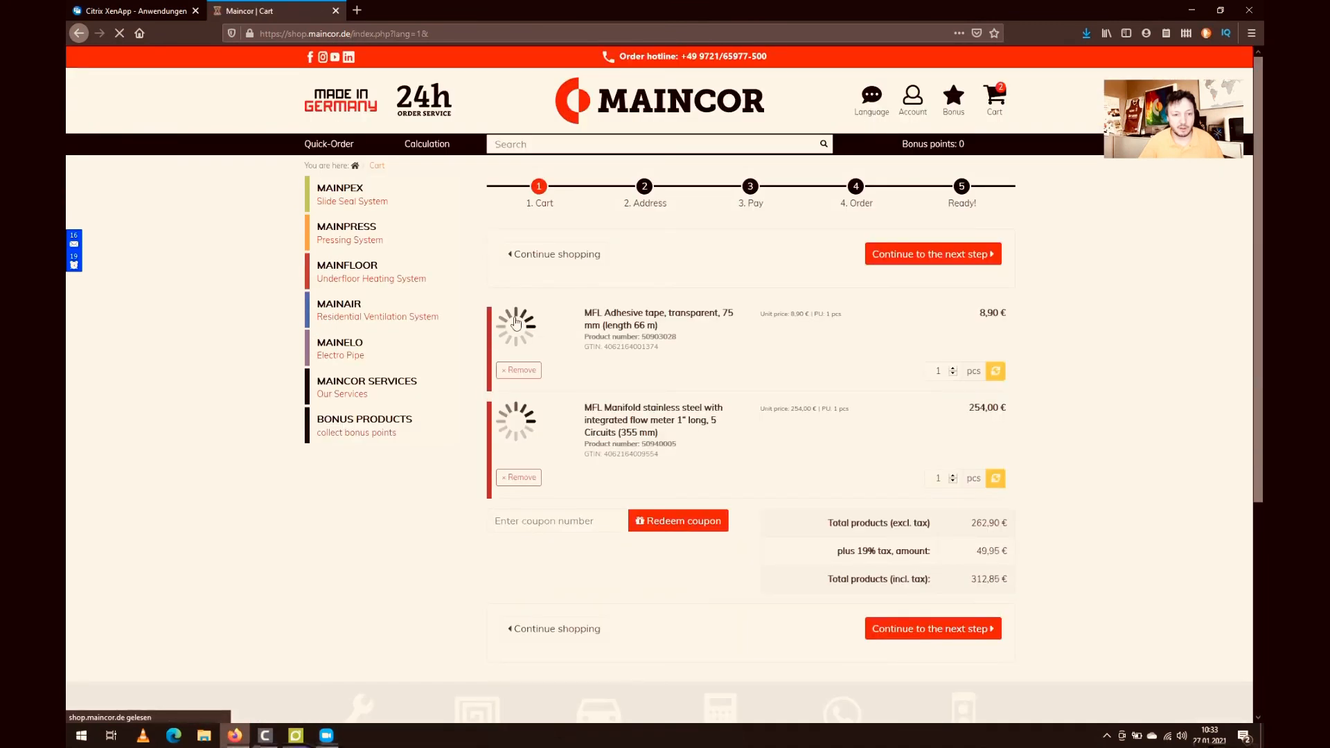
click(532, 488)
click(532, 379)
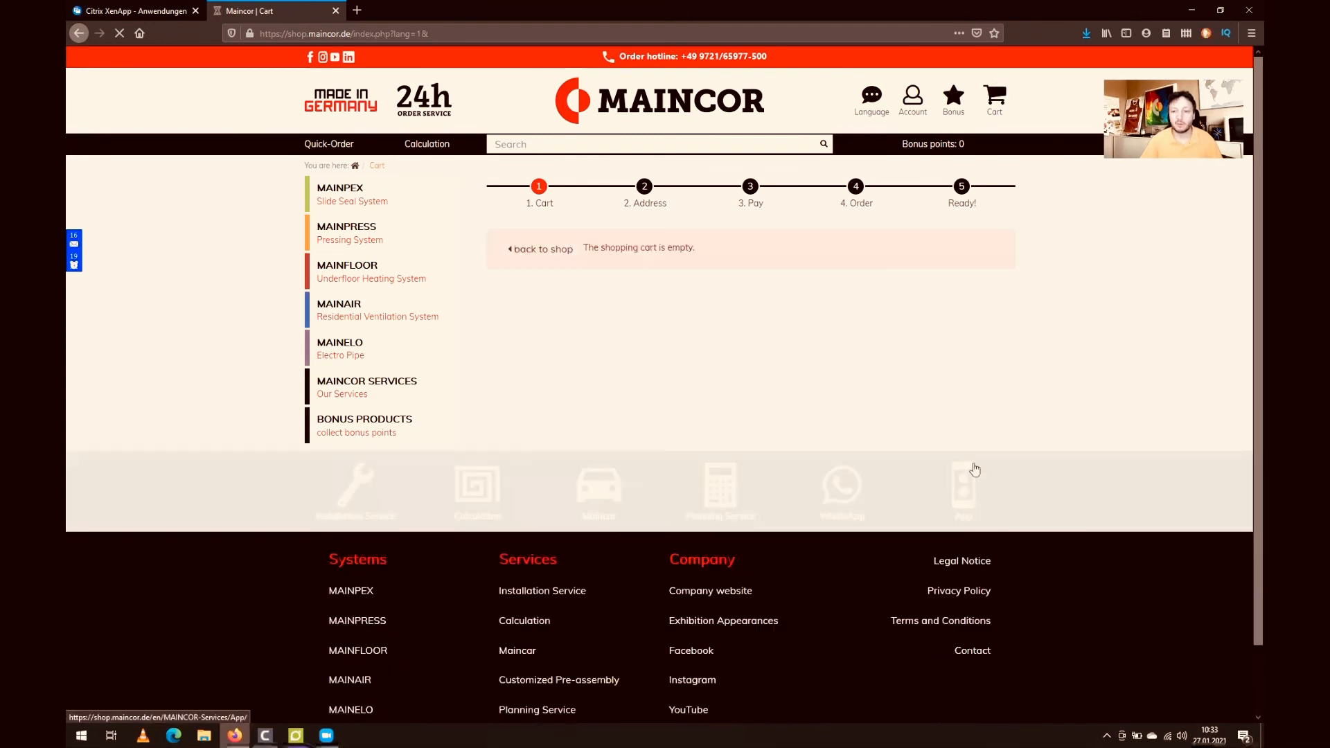
Reopen the saved test installation dated 27.01.2021 from the calculation overview and calculate its article demand.
click(427, 147)
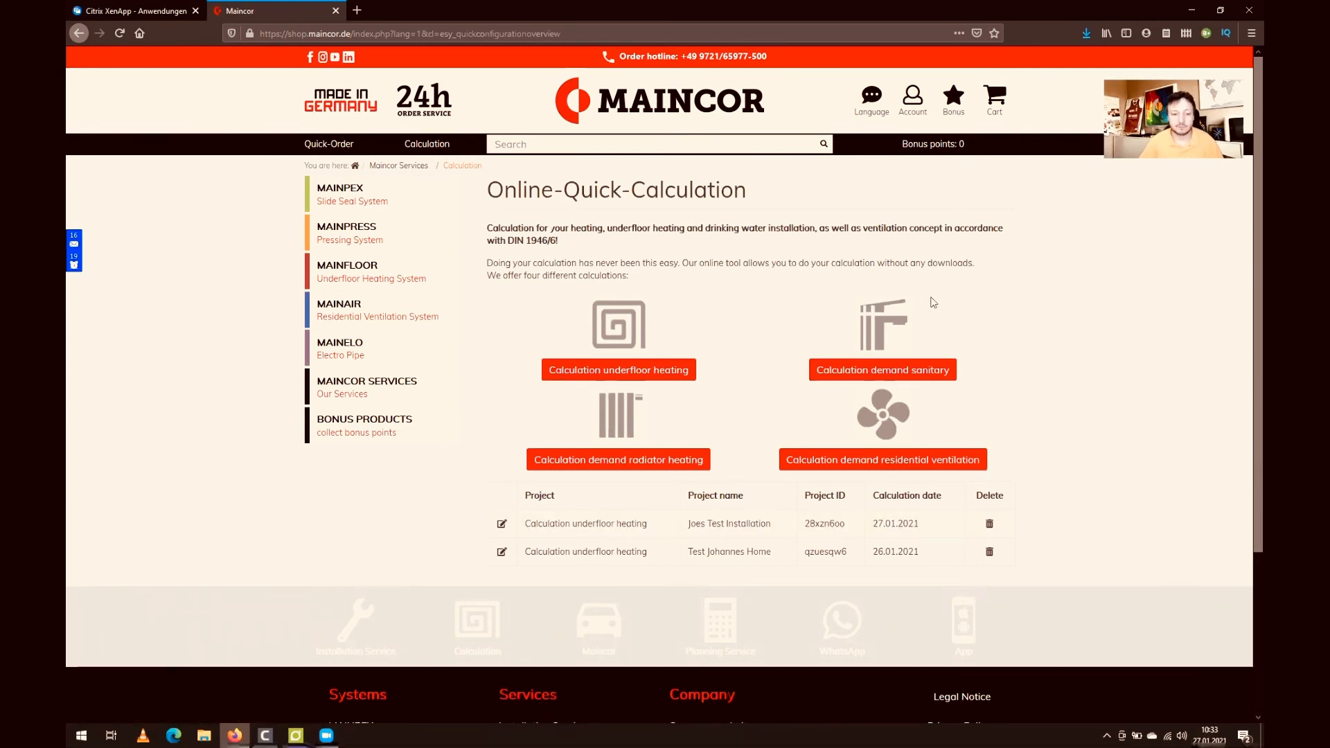
click(504, 530)
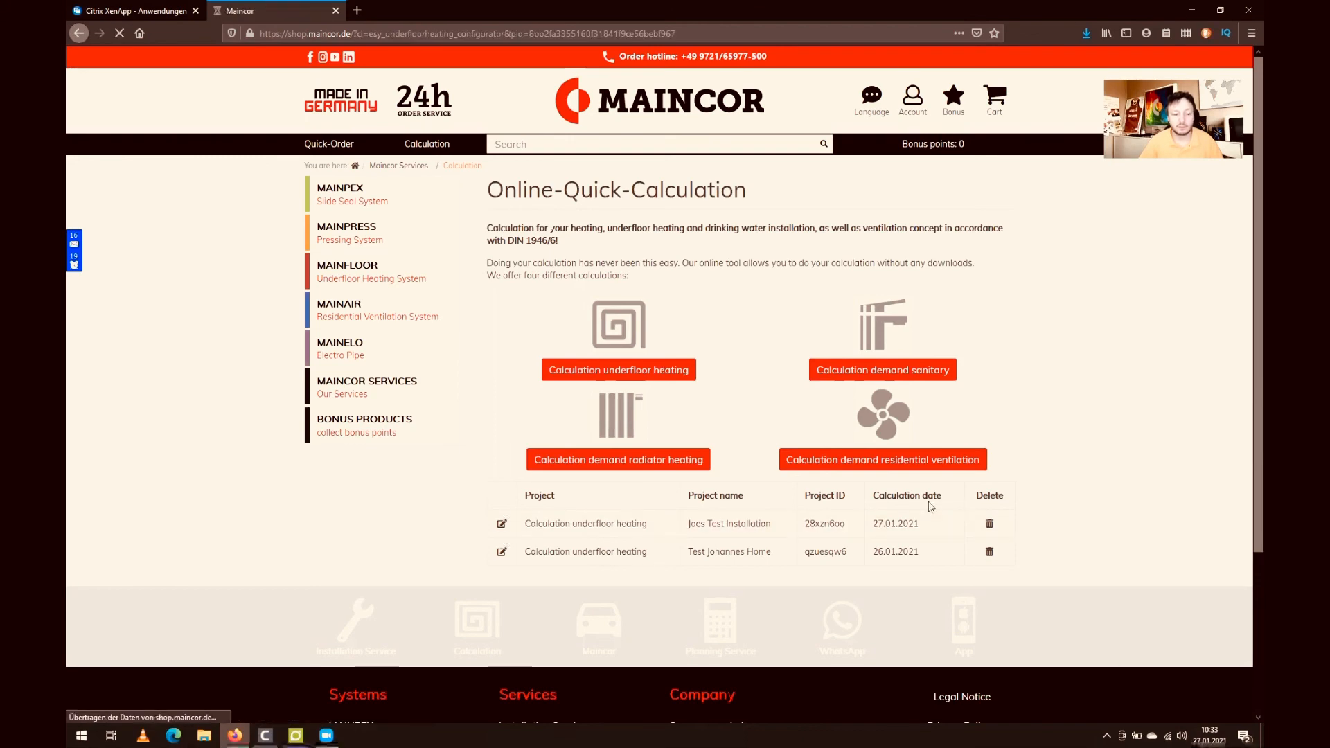
scroll(931, 507, down, 10)
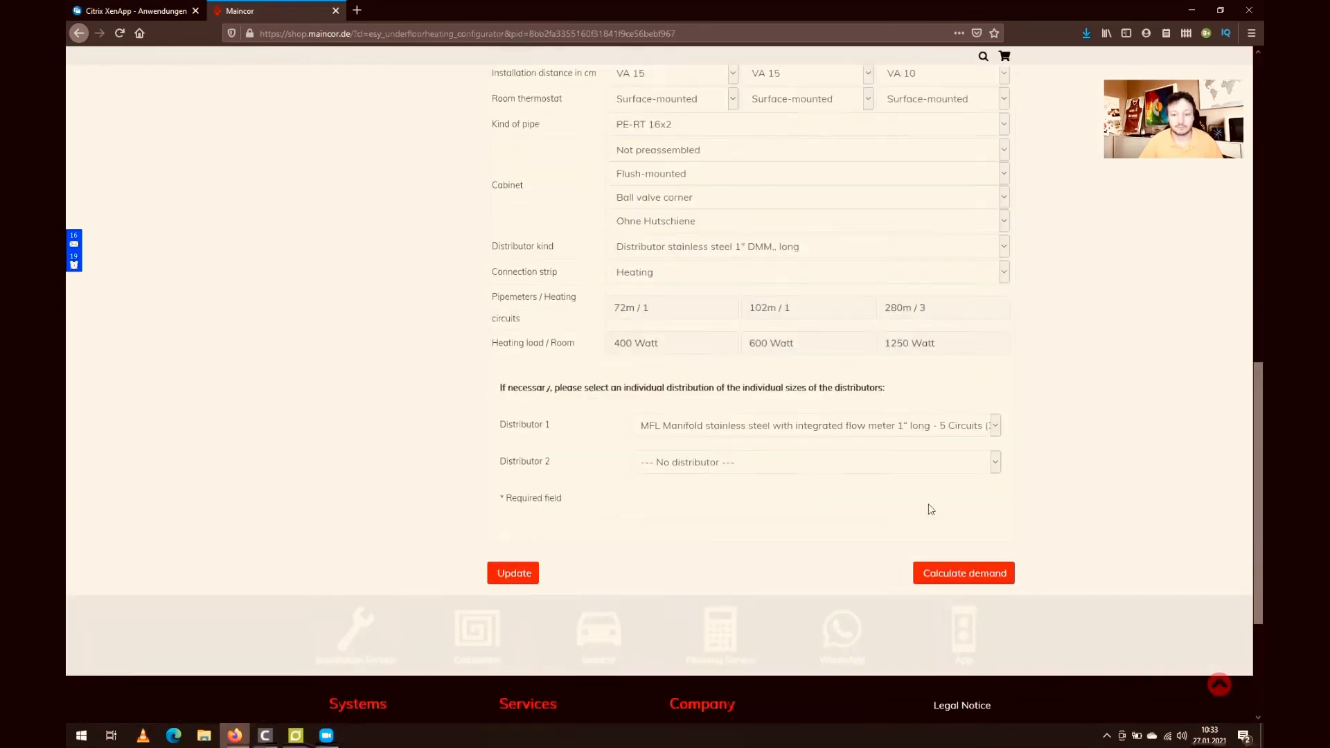
click(932, 535)
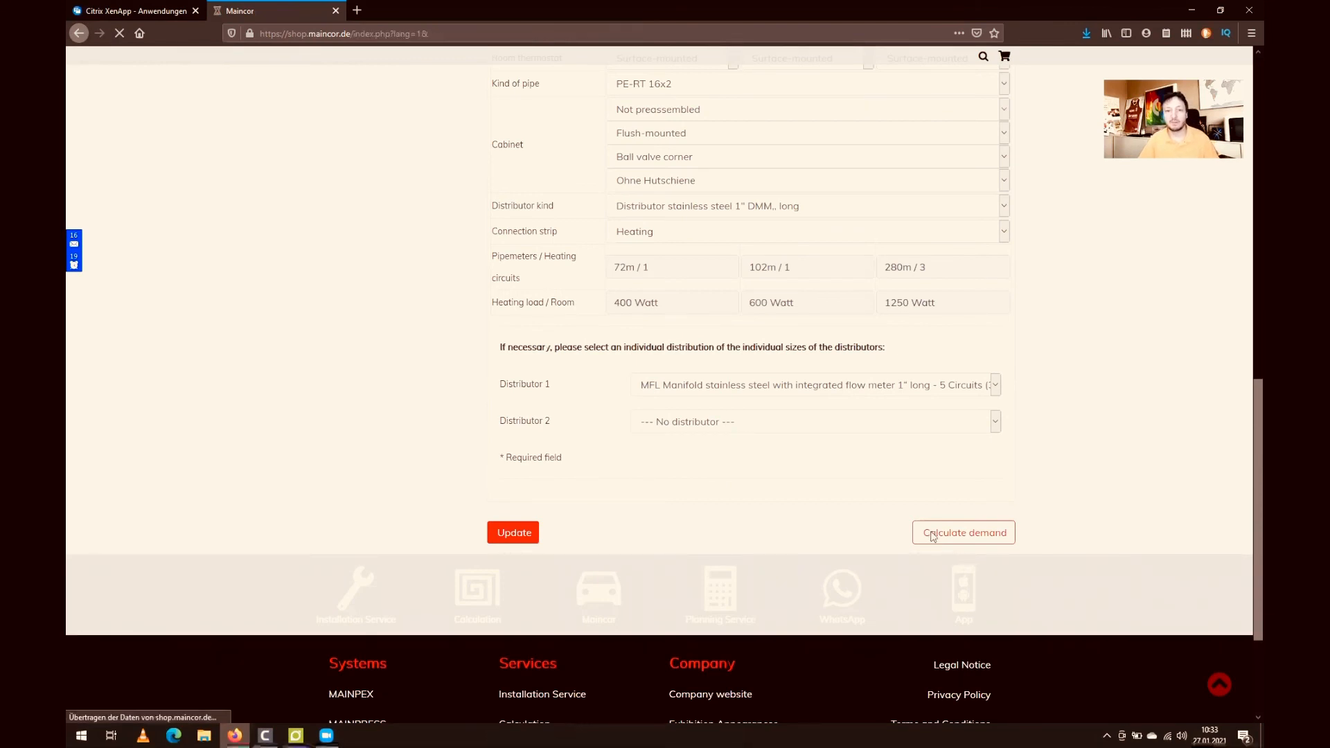
scroll(930, 530, down, 15)
scroll(931, 535, up, 6)
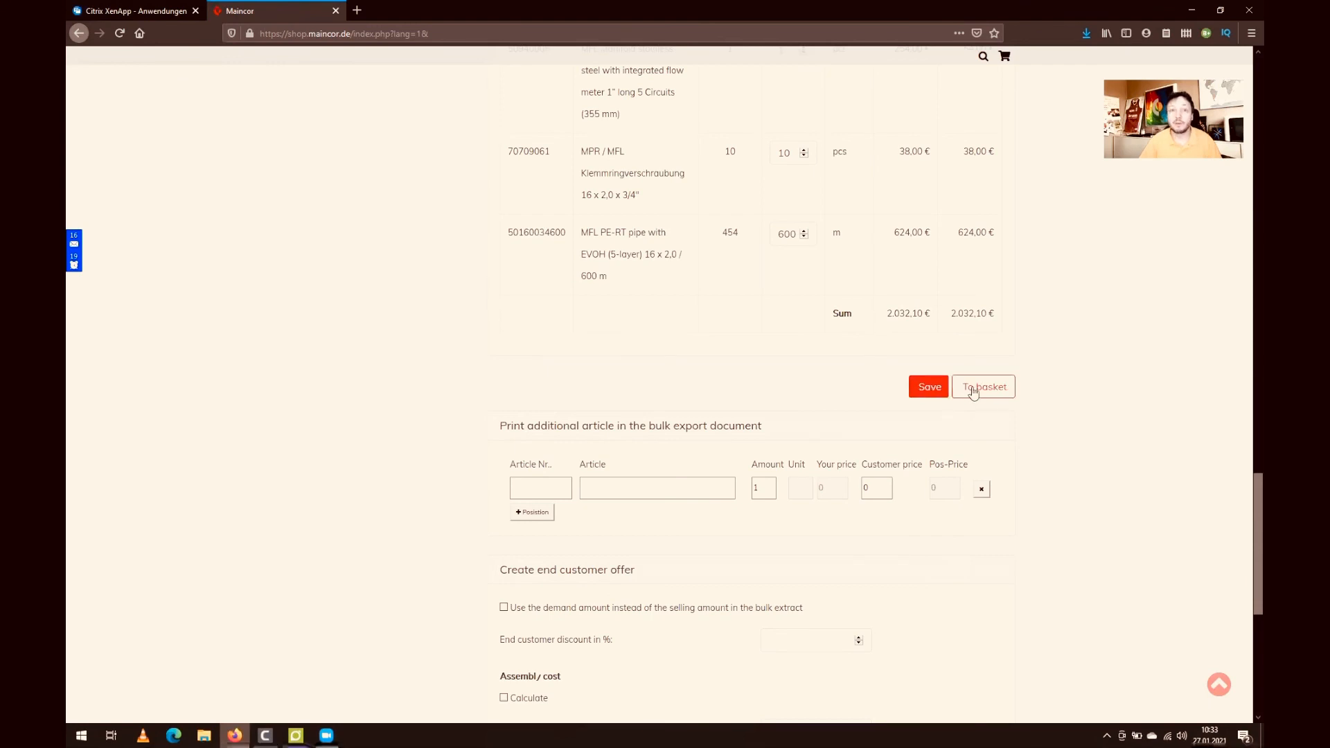
Add the calculated product list of the test installation to the basket.
click(973, 392)
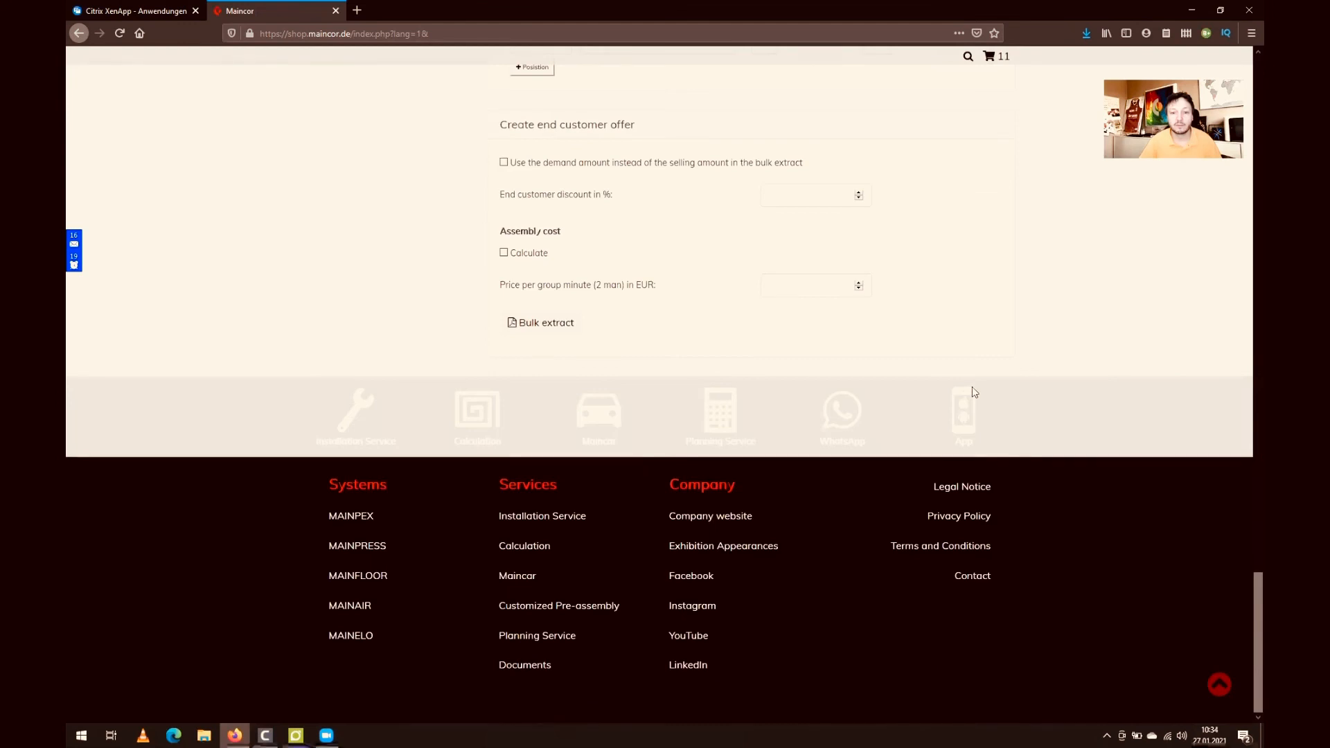
scroll(973, 392, up, 8)
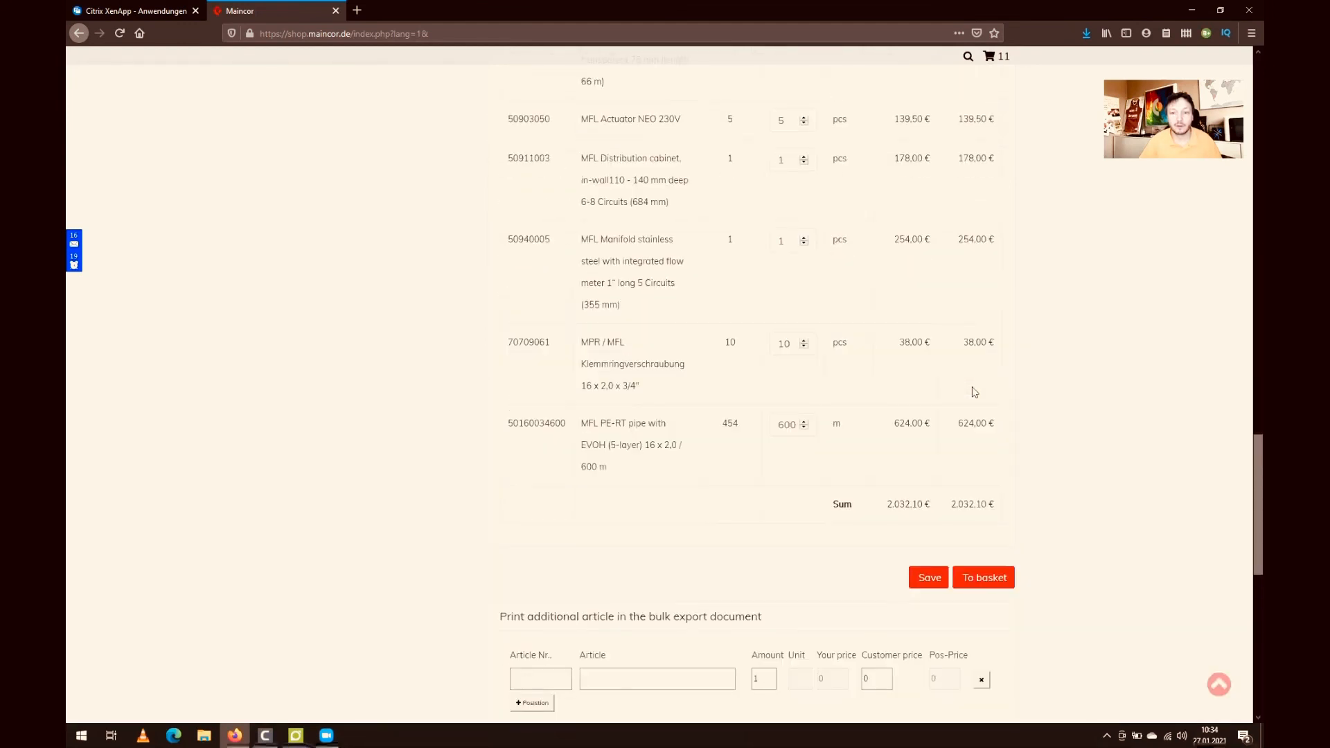
scroll(975, 392, up, 15)
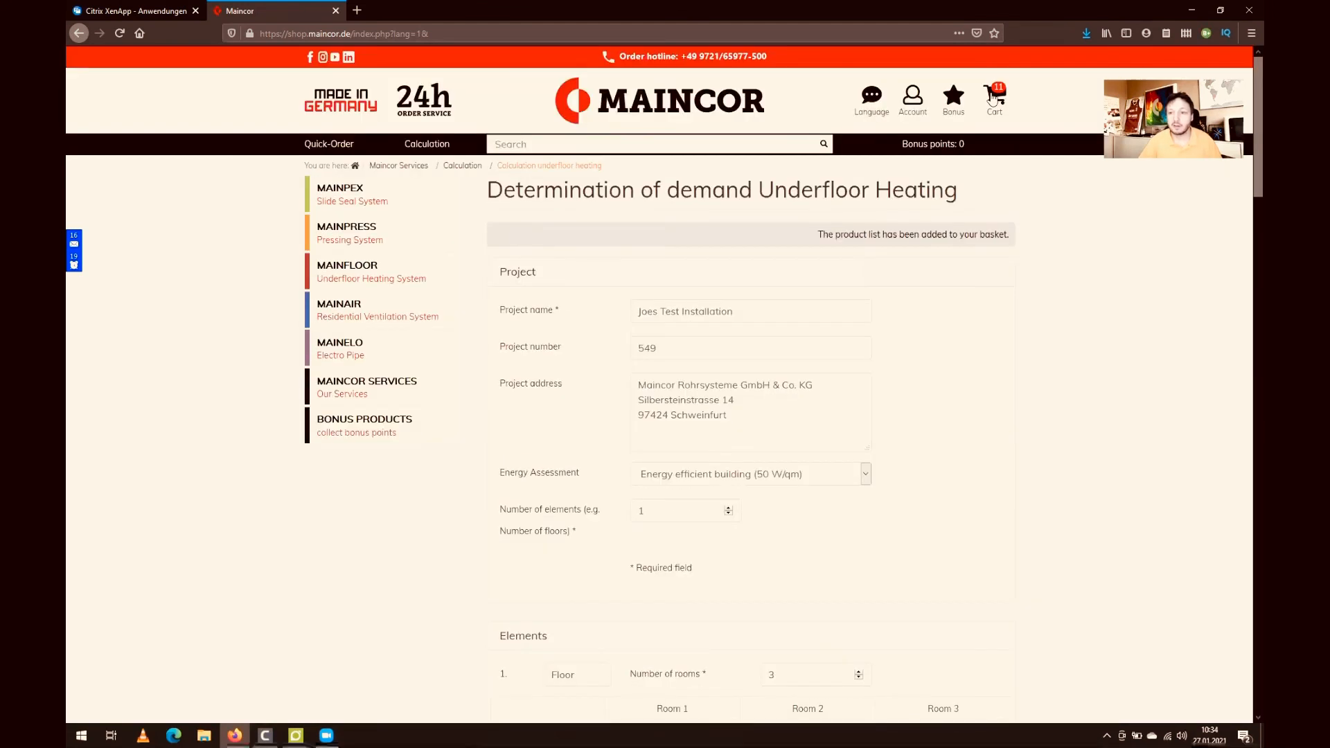
Display the refilled cart and review its articles, quantities, coupon field and totals with and without tax.
click(1002, 96)
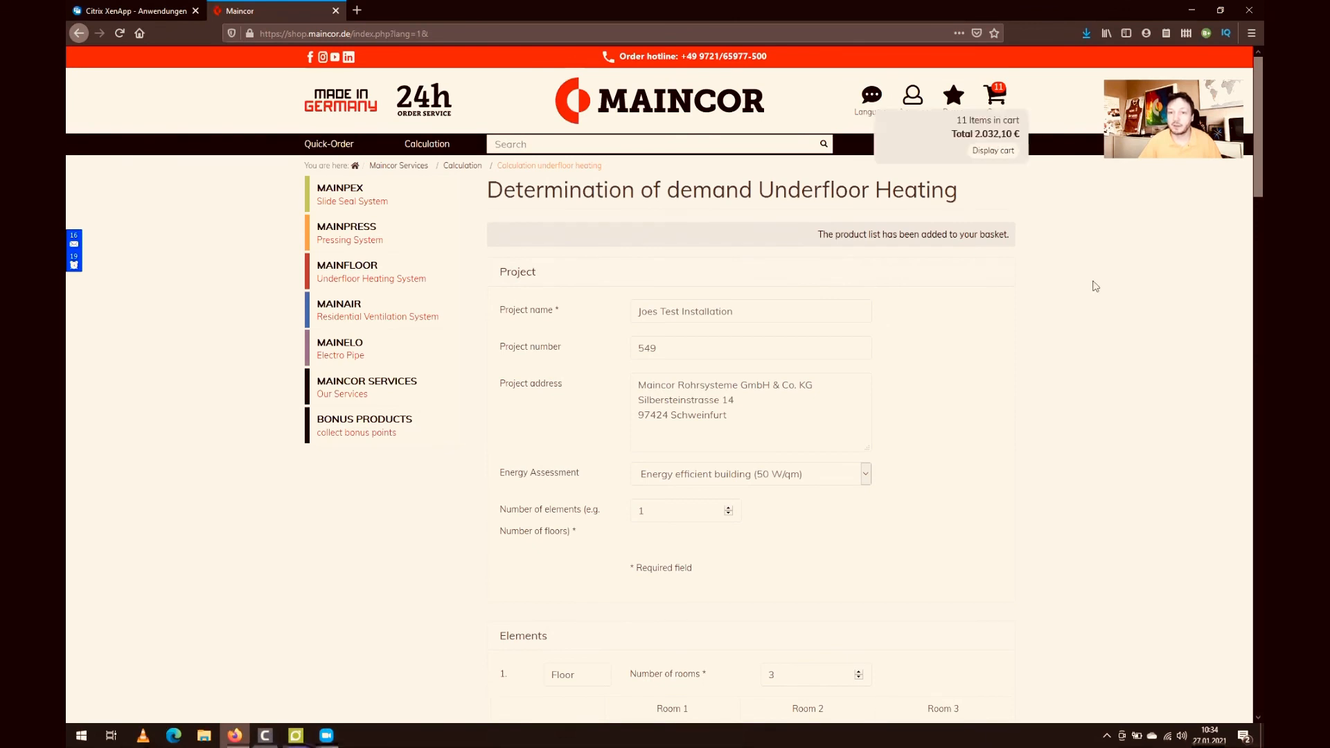
click(1009, 153)
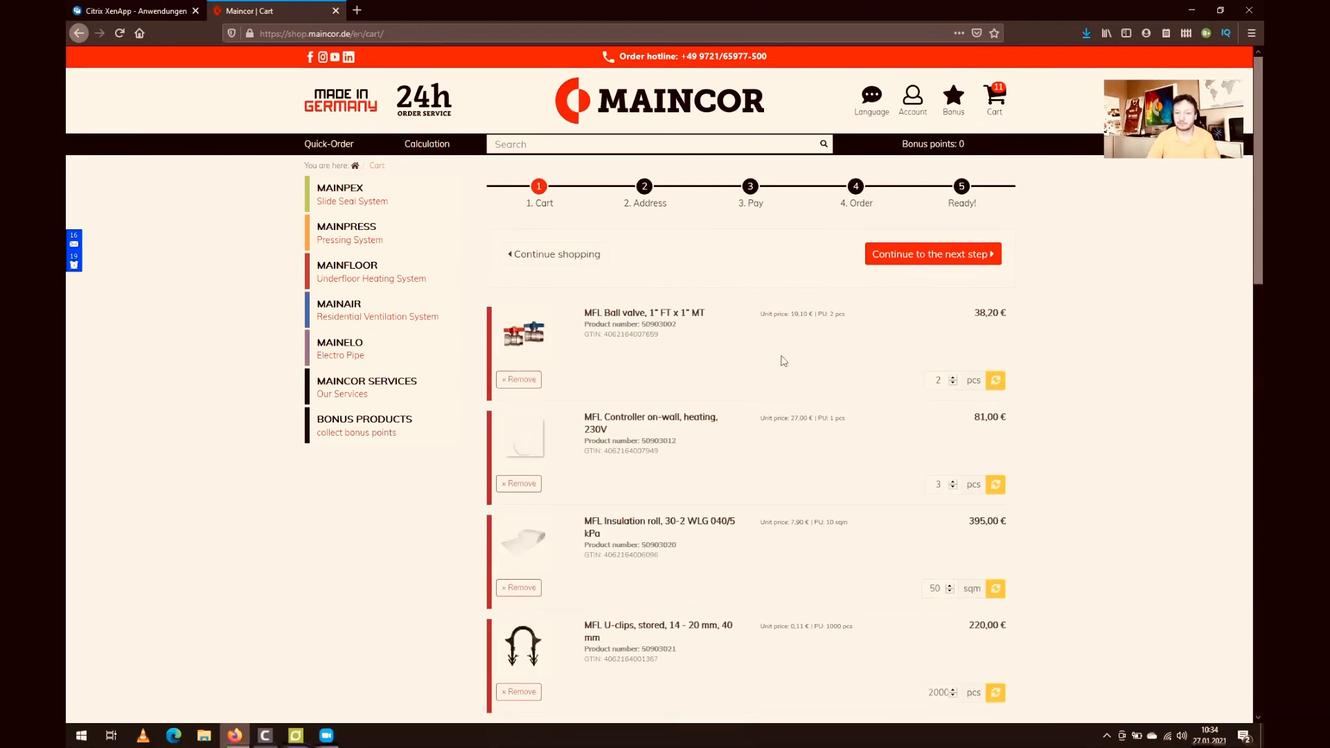
scroll(794, 558, down, 6)
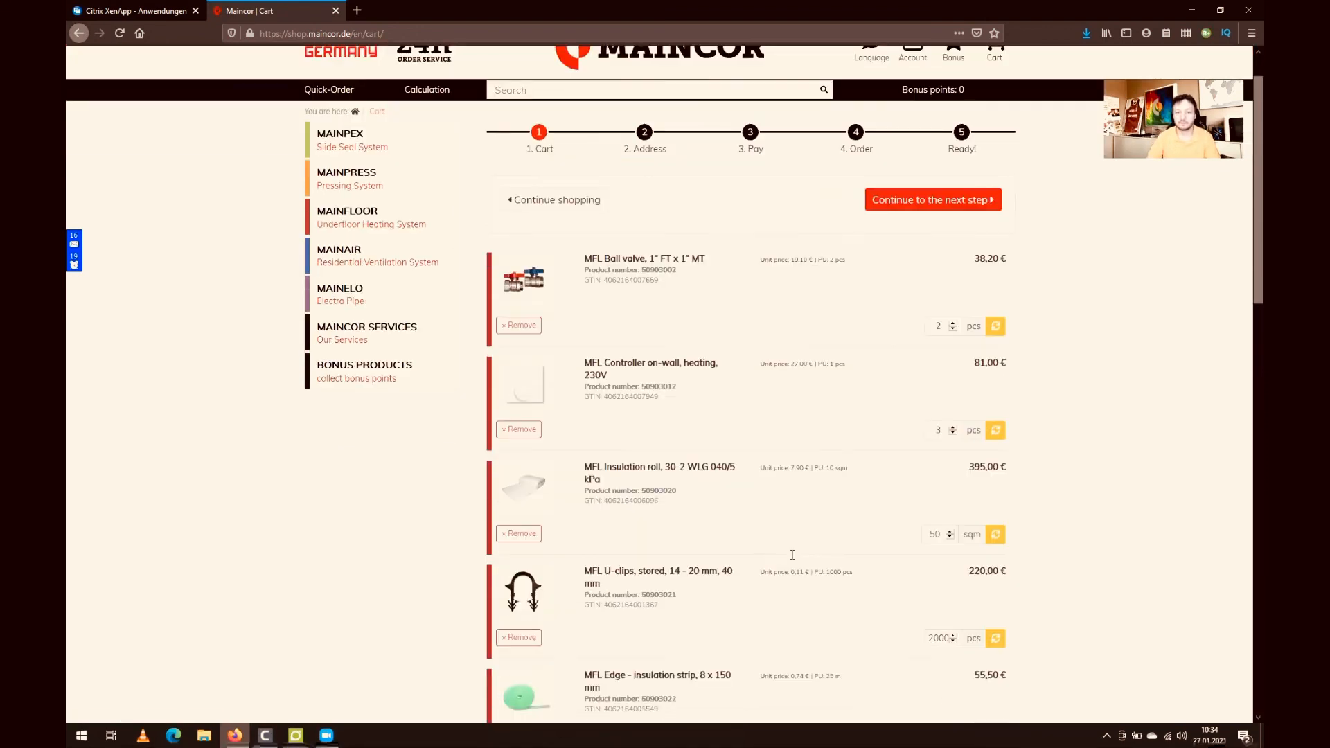
scroll(794, 558, down, 7)
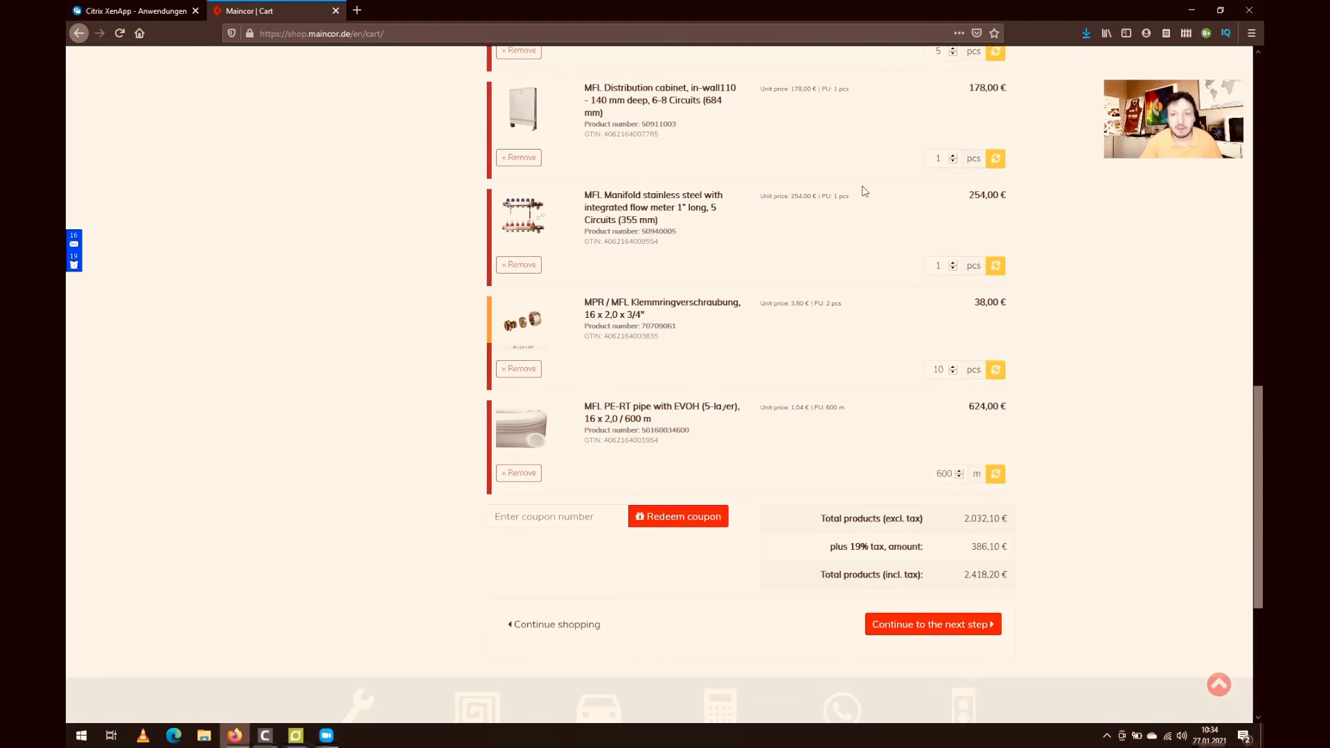
scroll(865, 191, up, 15)
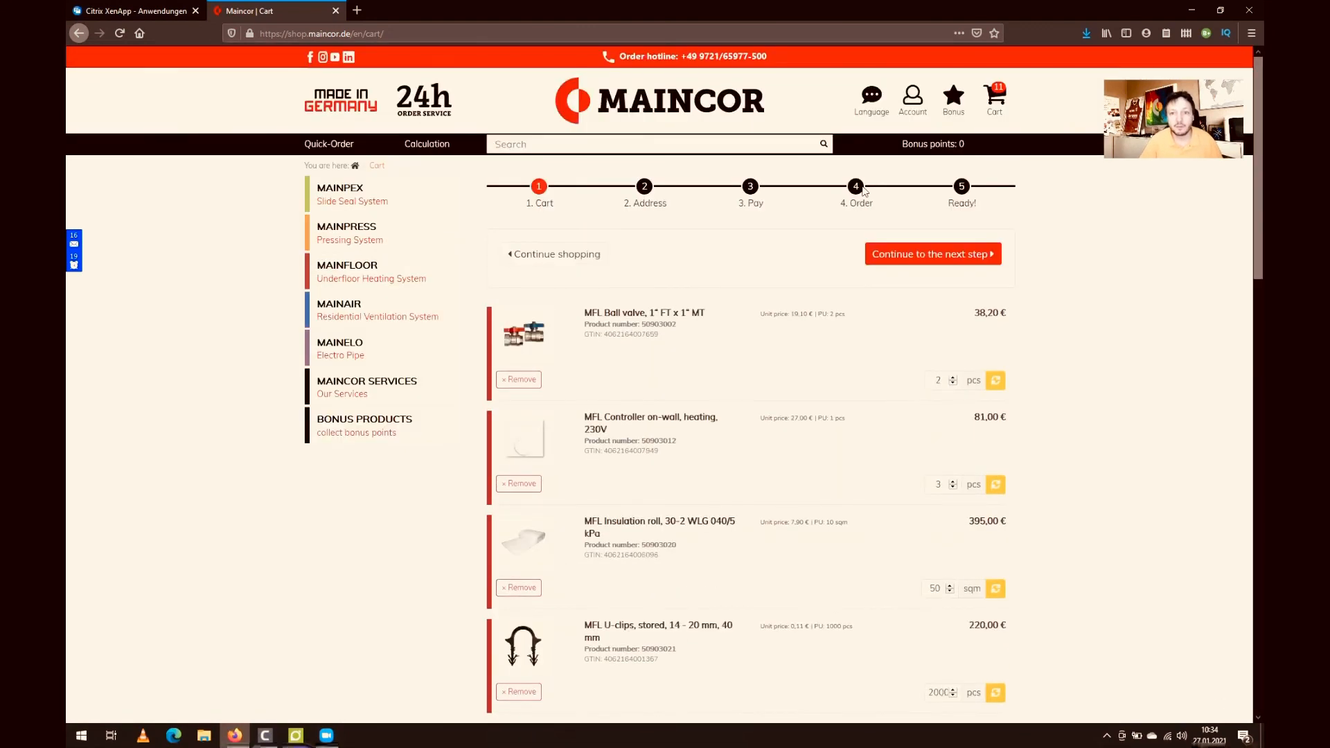